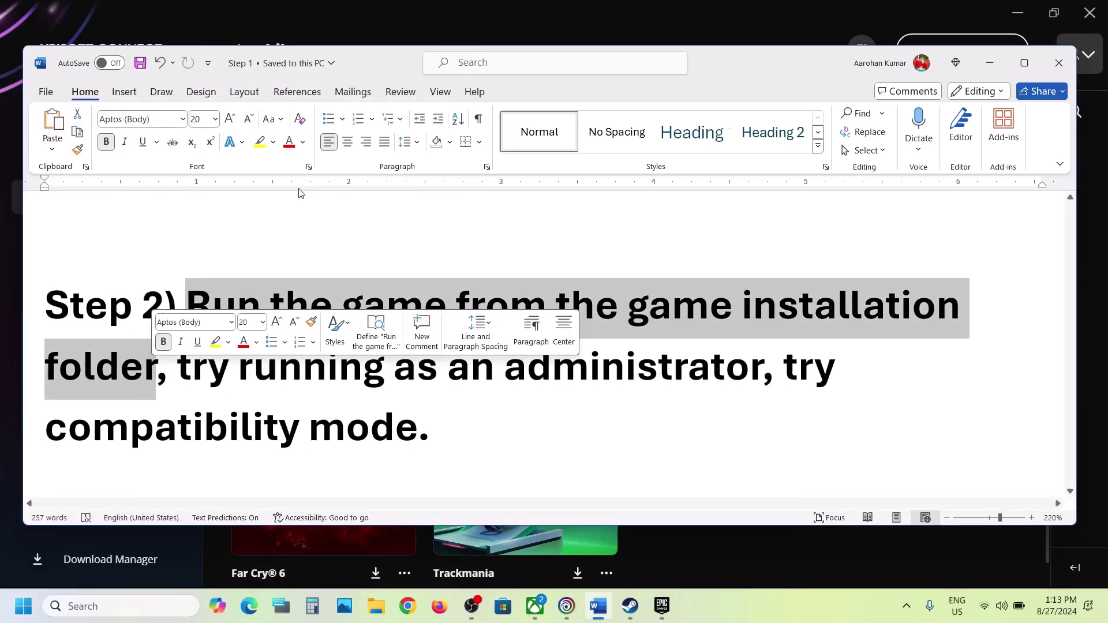
Switch to Ubisoft Connect and open the installation folder of Star Wars Outlaws from the game's properties
click(489, 18)
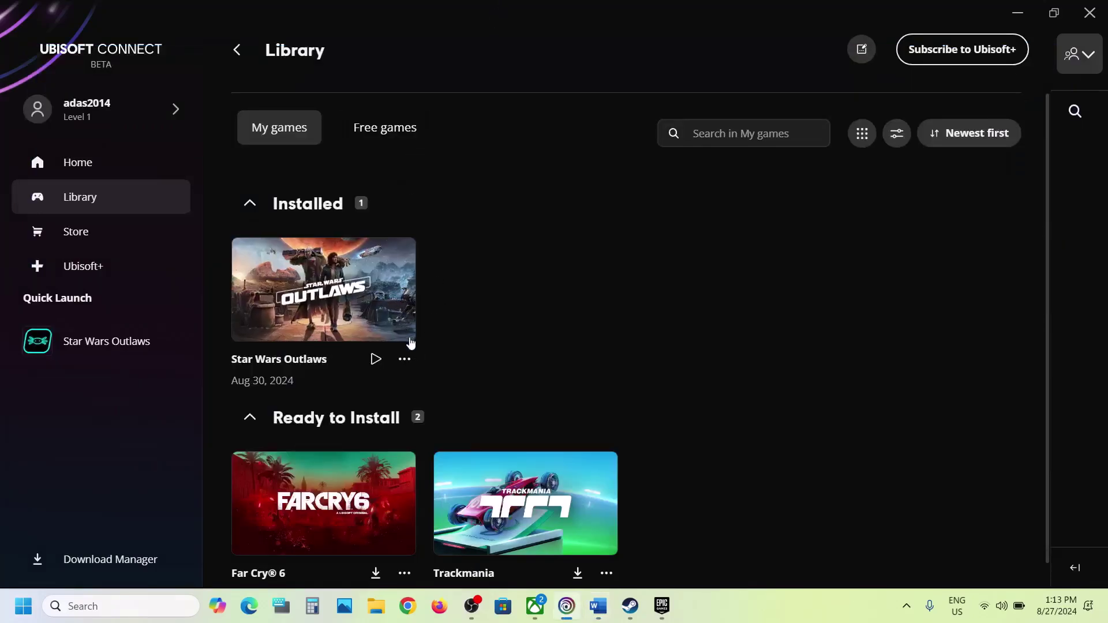
click(404, 359)
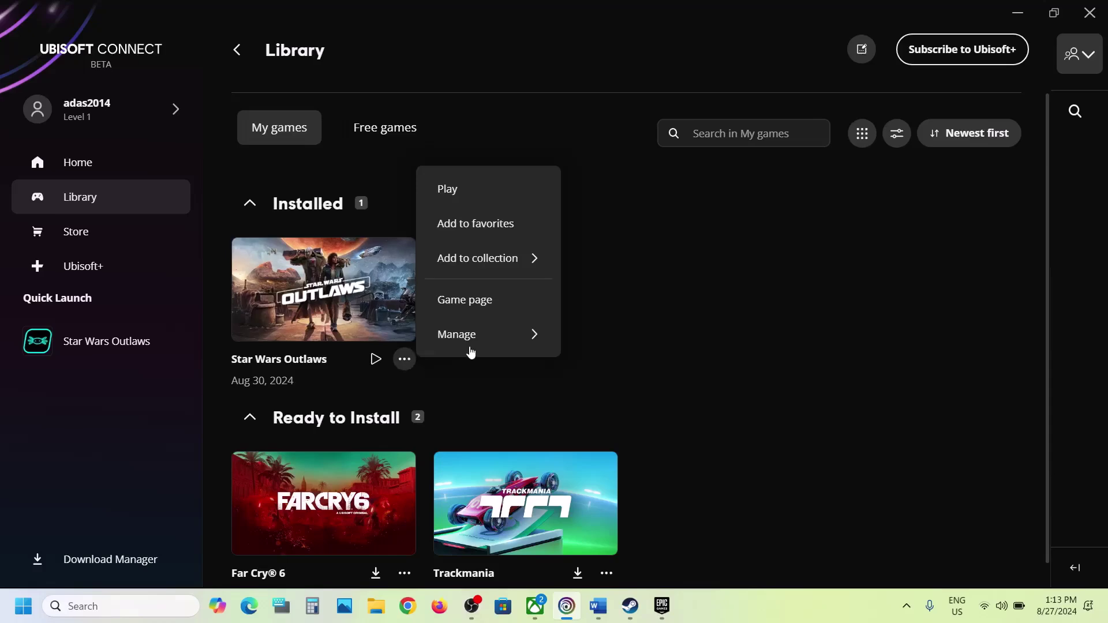
mouse_move(476, 343)
click(622, 336)
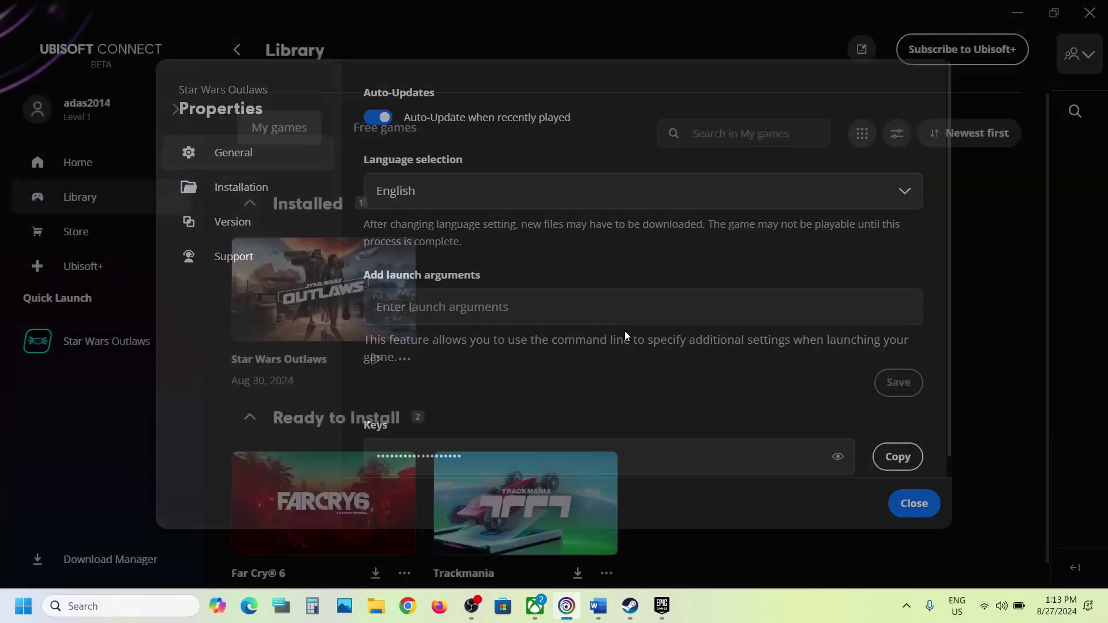
click(242, 188)
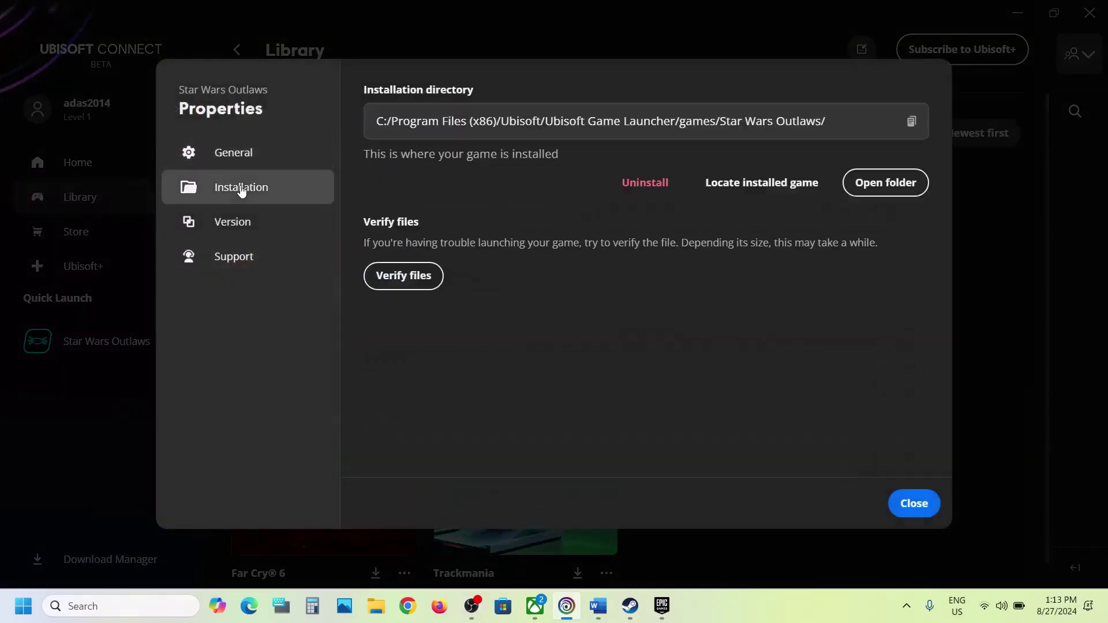
click(877, 187)
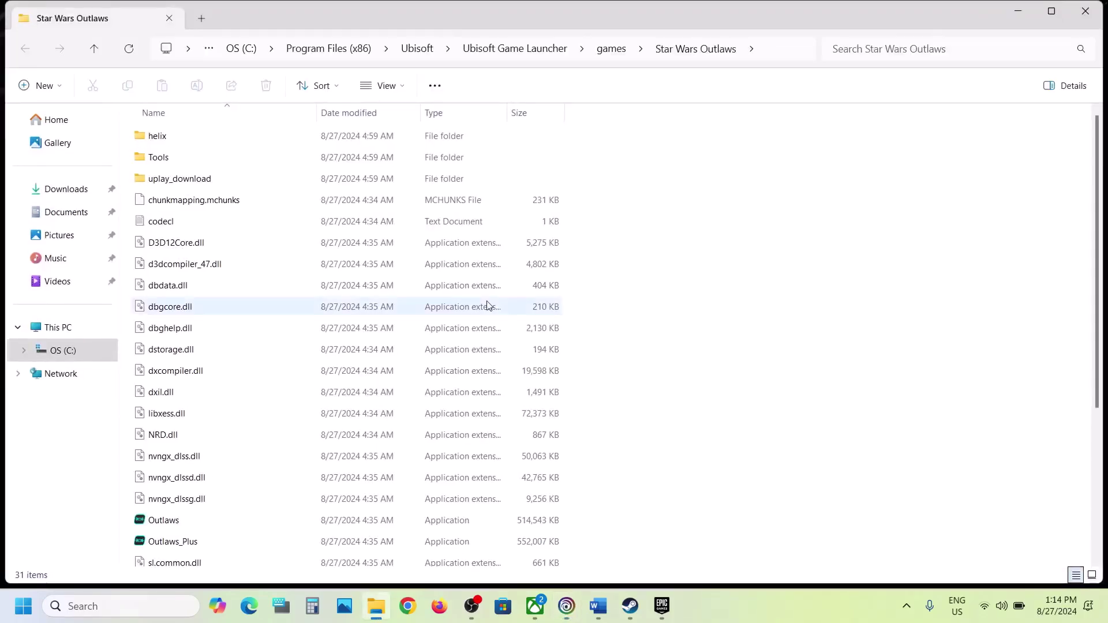
Set the Outlaws application to run as an administrator in its compatibility properties and apply the change
scroll(489, 305, down, 2)
scroll(488, 306, down, 1)
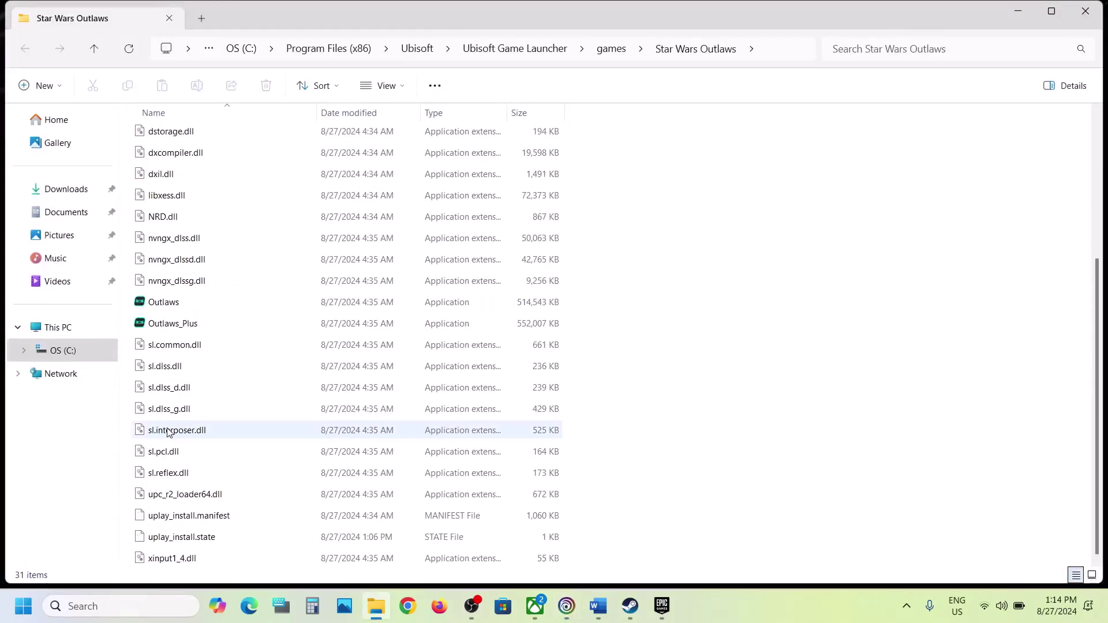
click(159, 310)
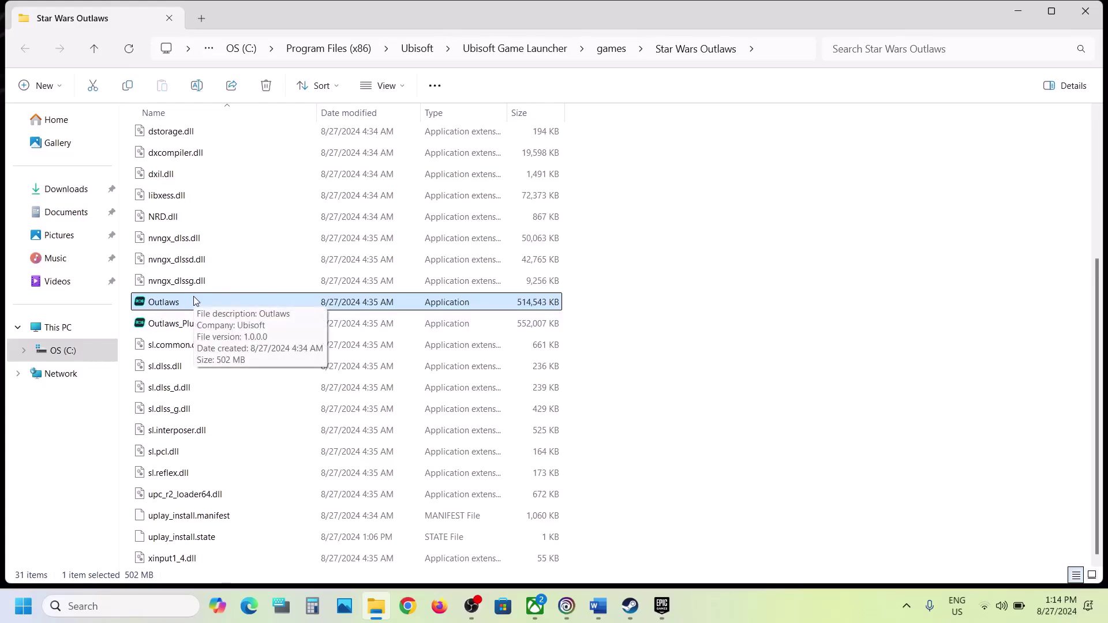
double_click(180, 303)
key(shift+F10)
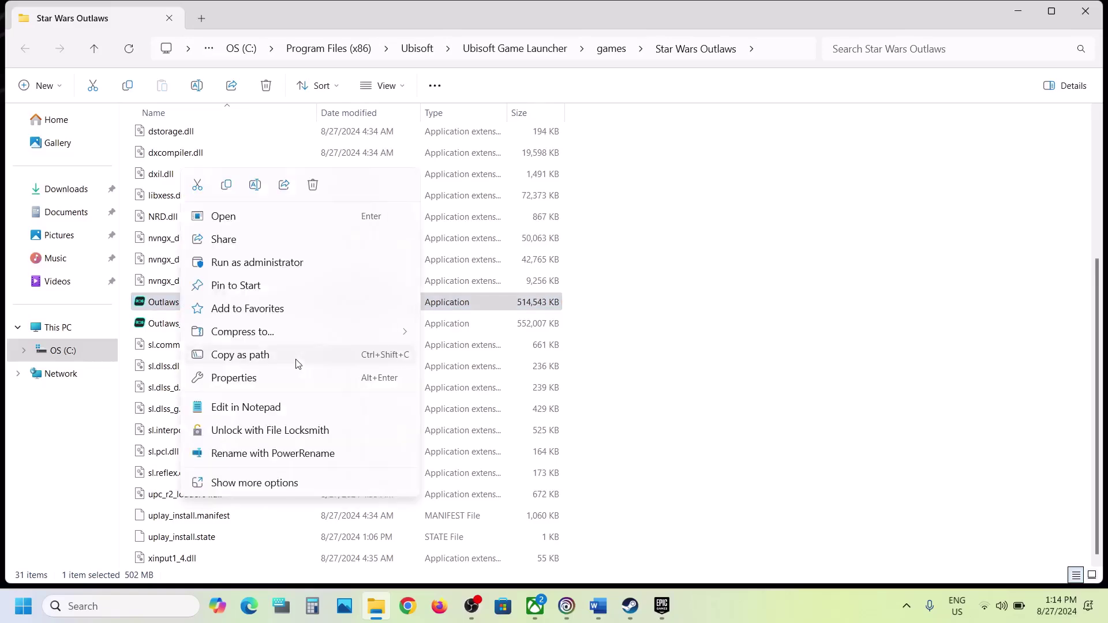
click(268, 376)
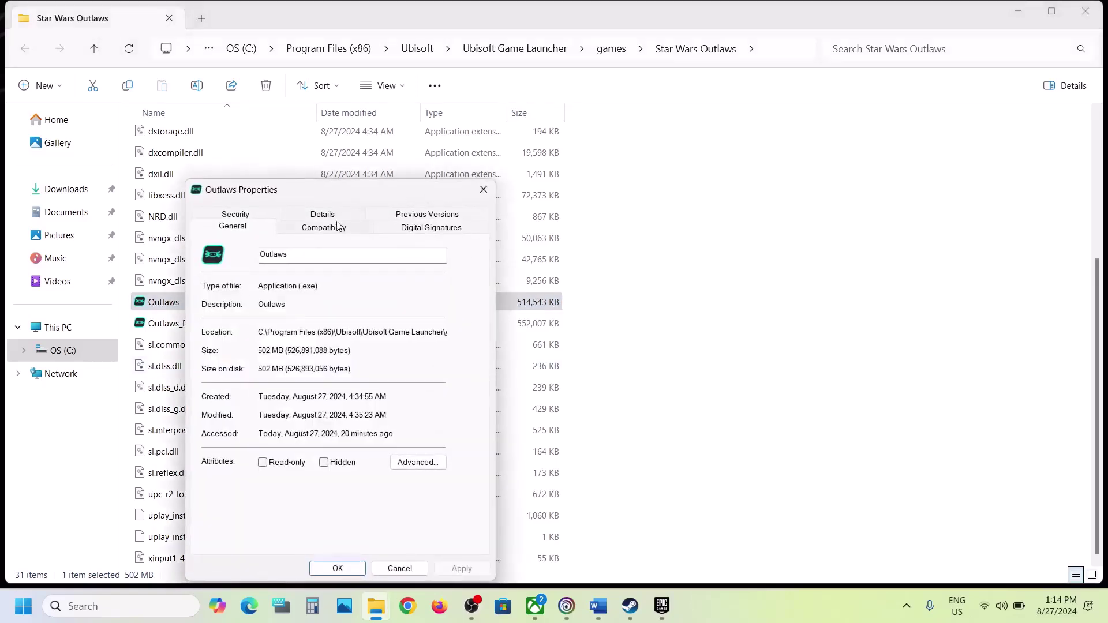
click(335, 228)
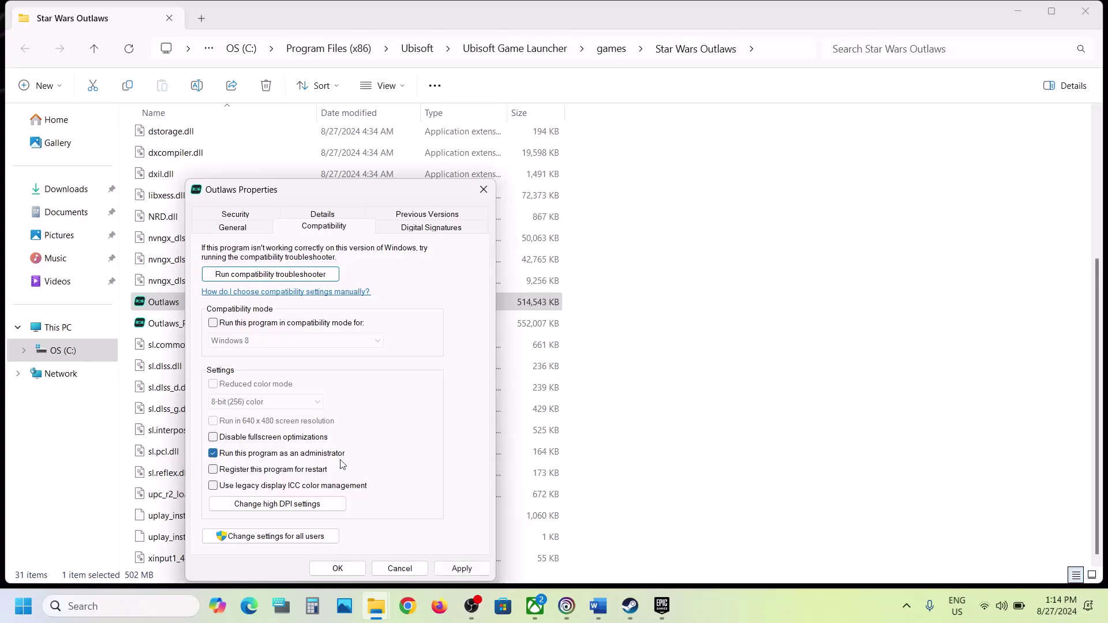
click(462, 568)
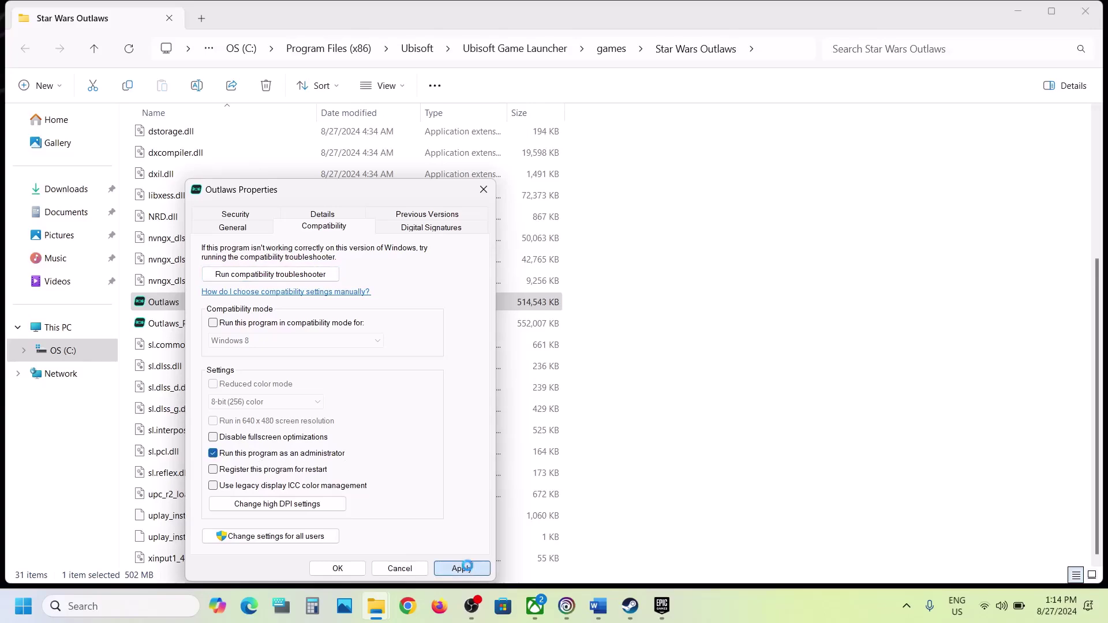
click(355, 570)
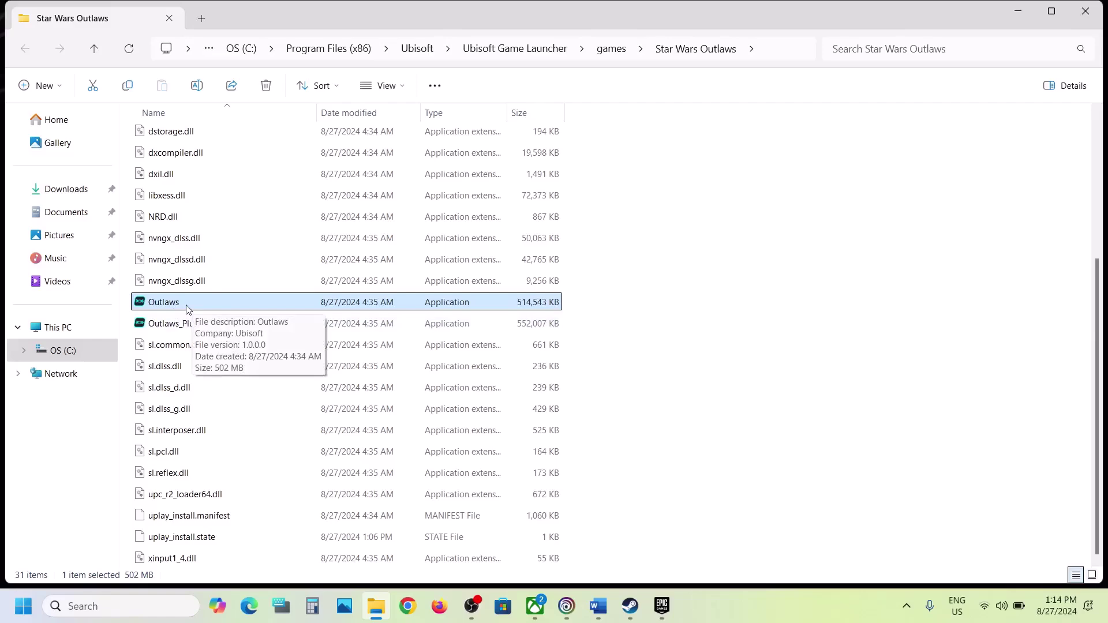
Enable Windows 8 compatibility mode for the Outlaws application and apply it
right_click(187, 306)
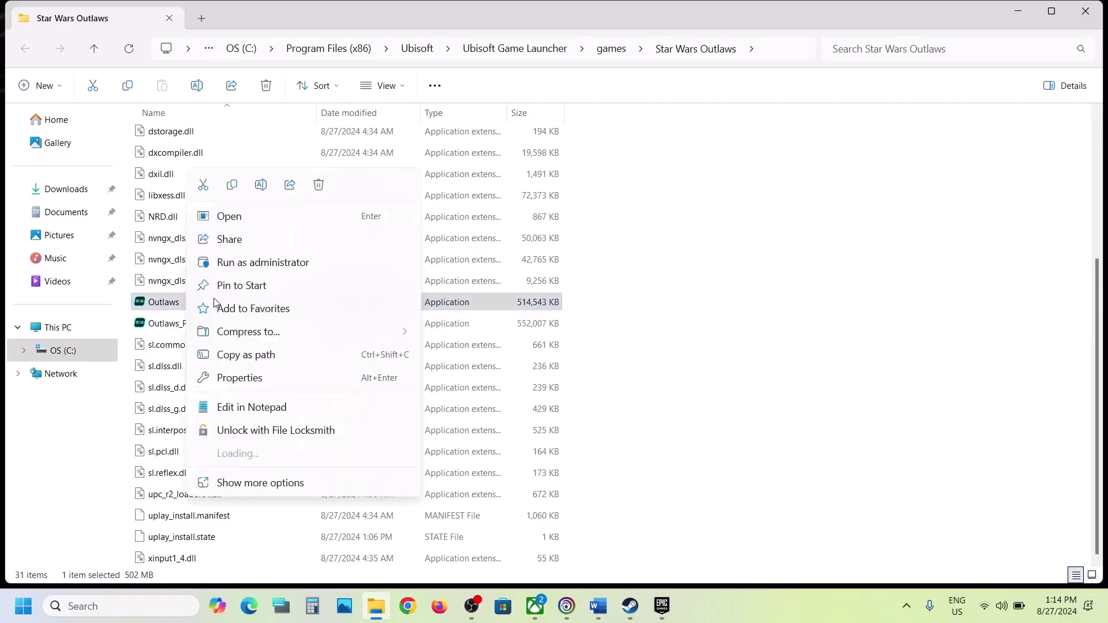
click(254, 381)
click(326, 226)
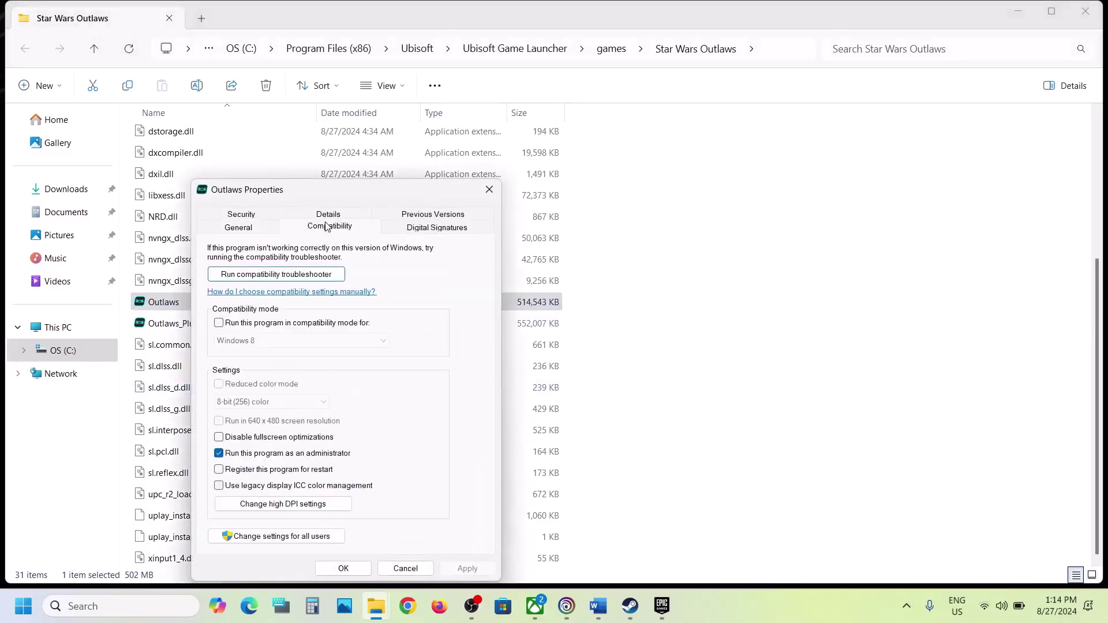
click(222, 323)
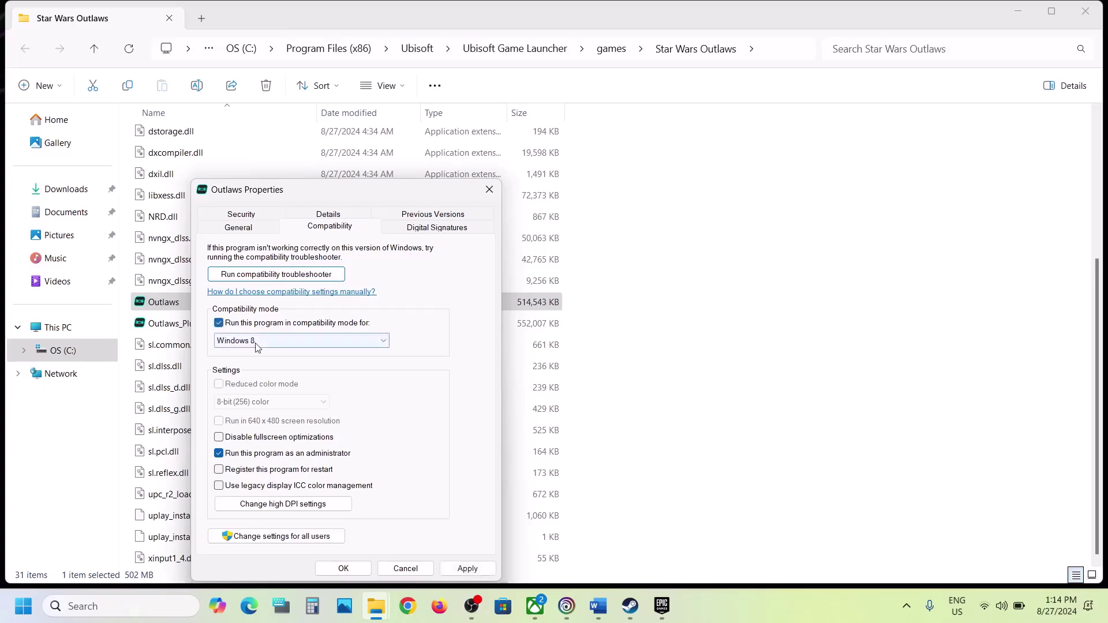
click(477, 574)
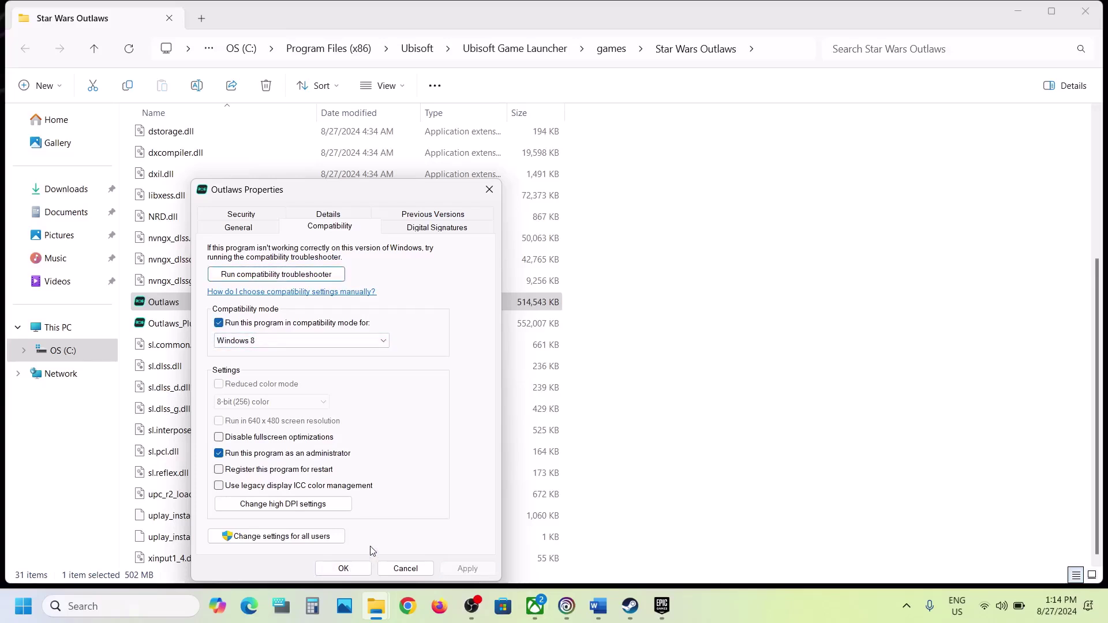
Change Outlaws to Windows 7 compatibility mode, disable its fullscreen optimizations, and apply the settings
click(255, 340)
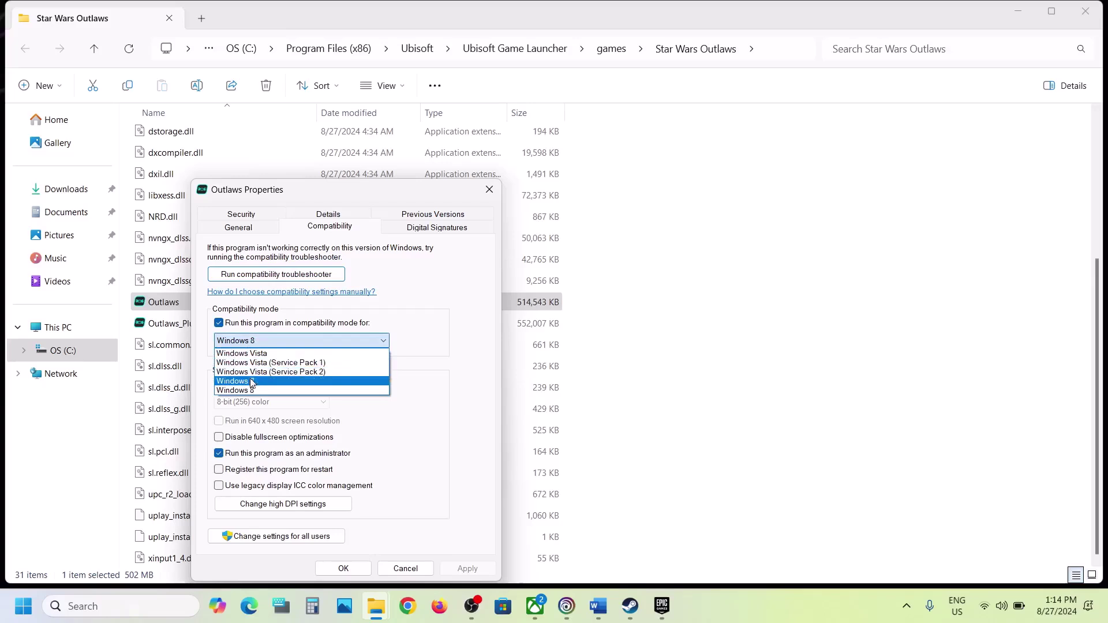
click(251, 382)
click(466, 568)
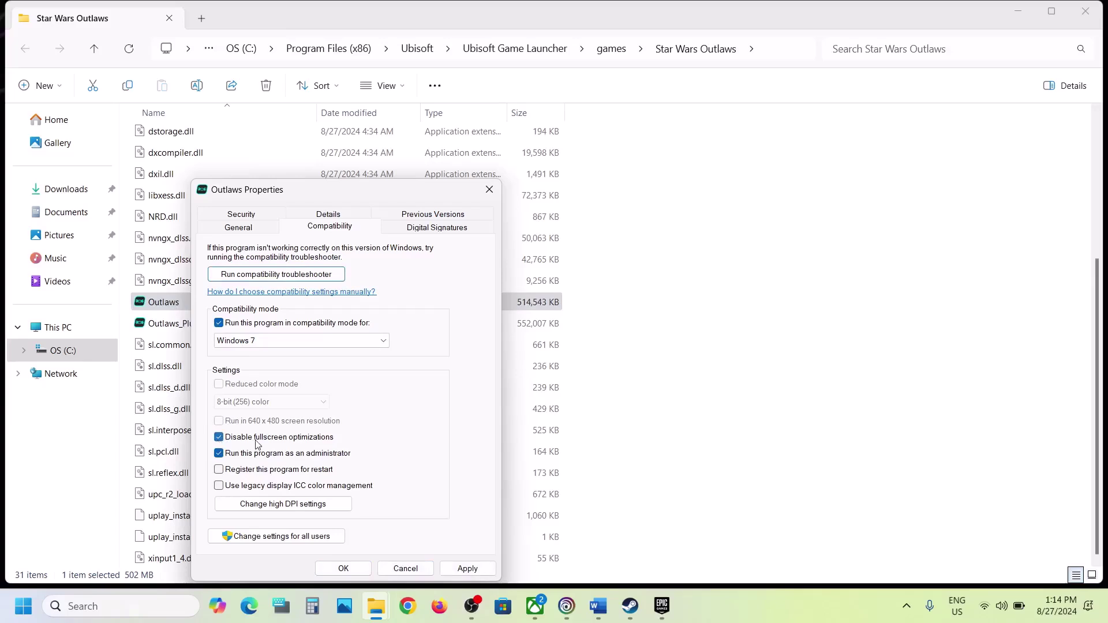
click(466, 569)
click(343, 569)
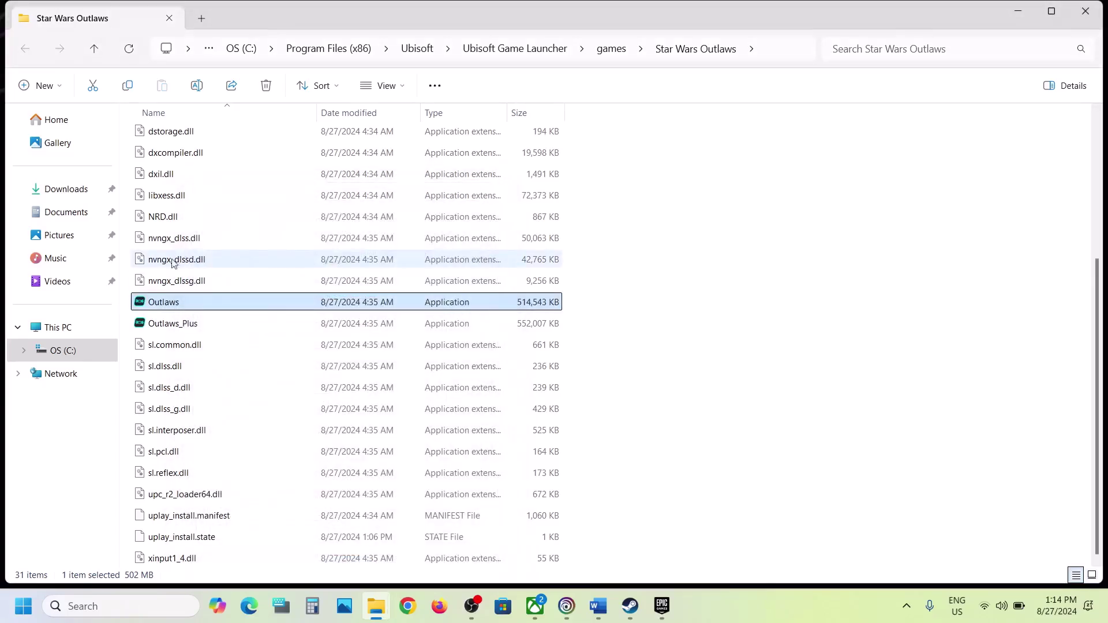
Set the Outlaws_Plus application to run as an administrator in its compatibility properties and apply the change
click(173, 329)
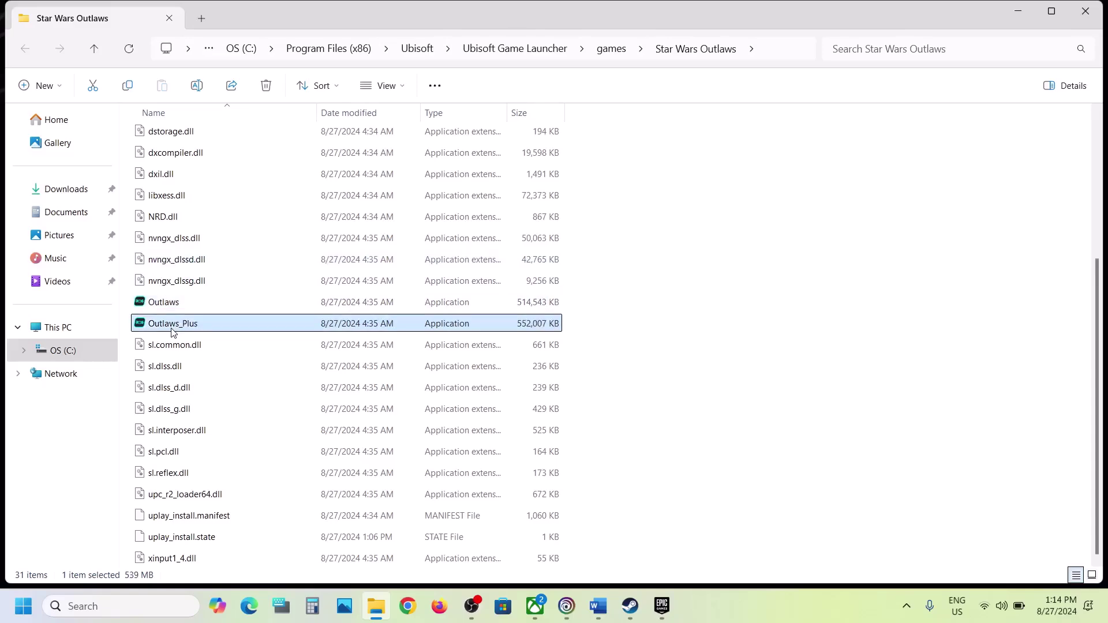
right_click(242, 324)
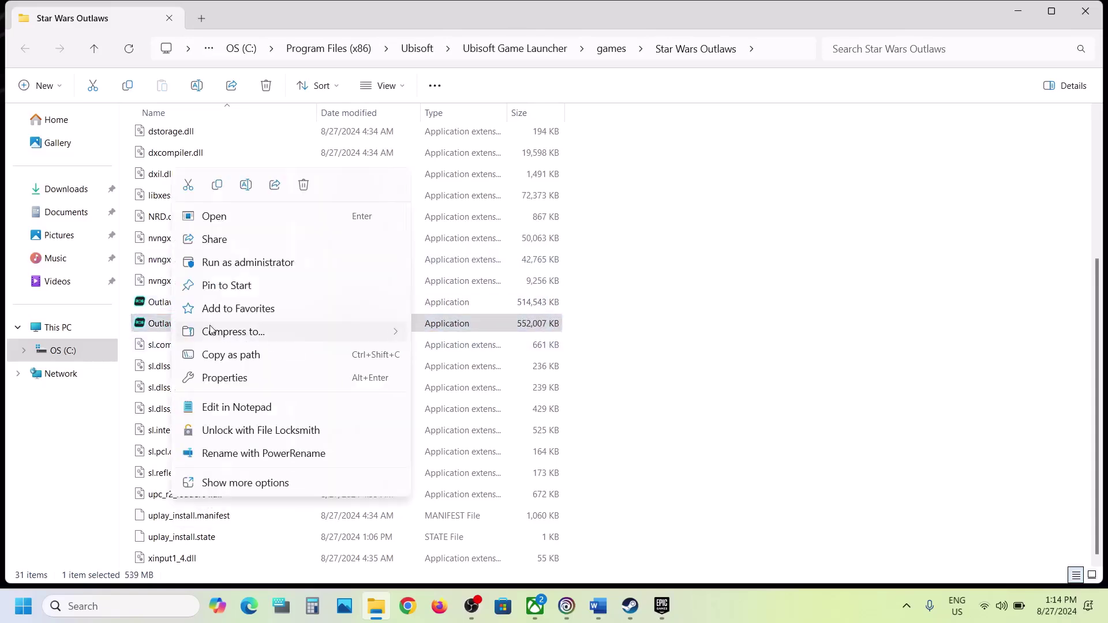
click(241, 377)
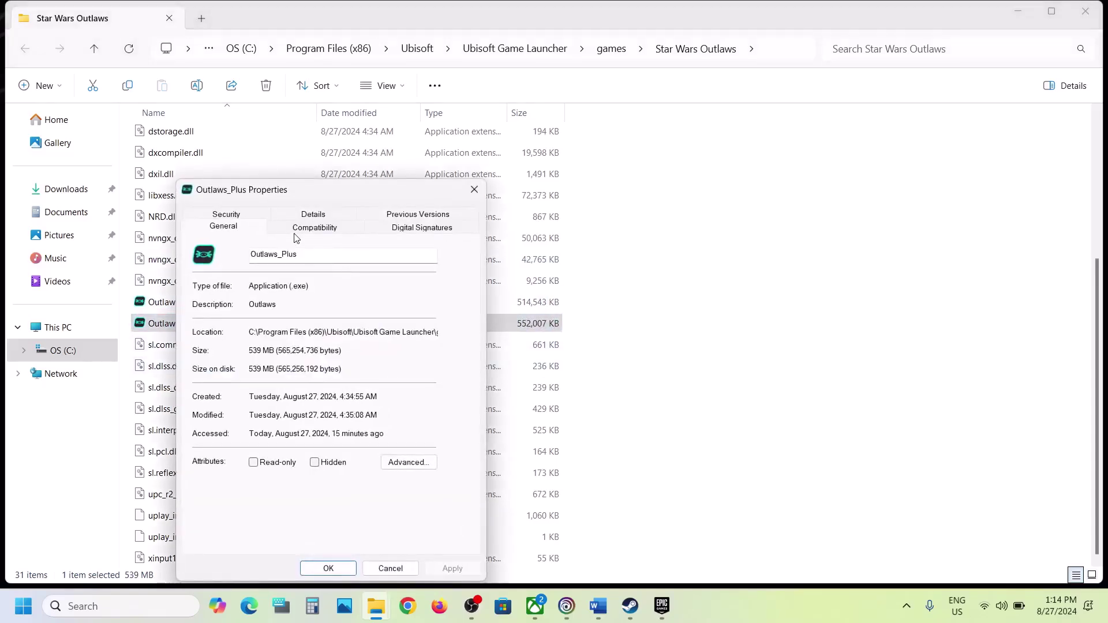
click(295, 229)
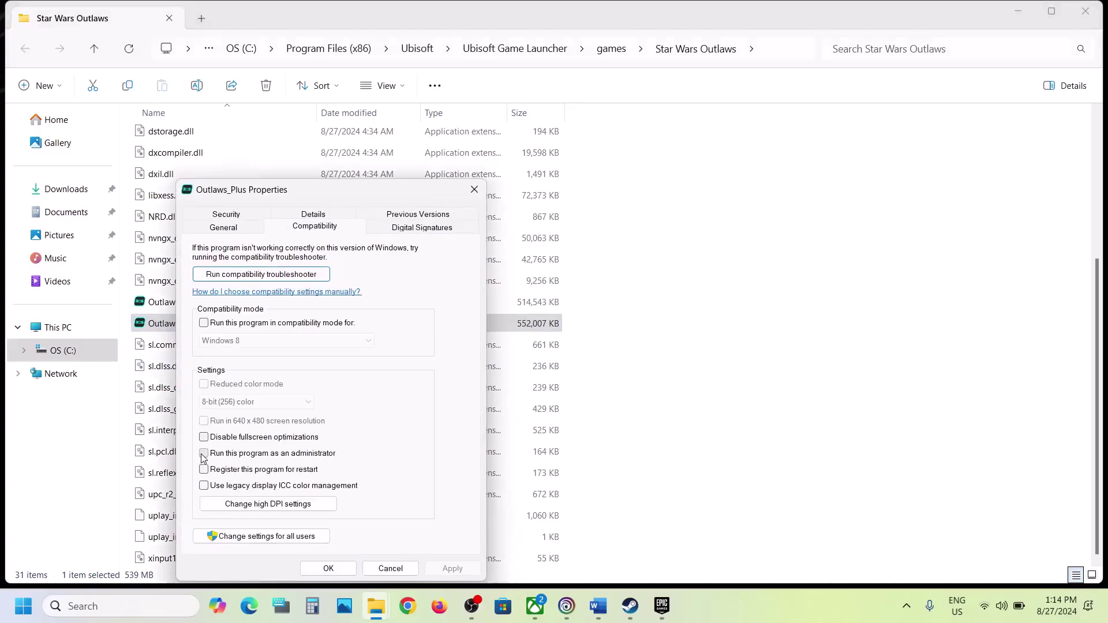
click(203, 453)
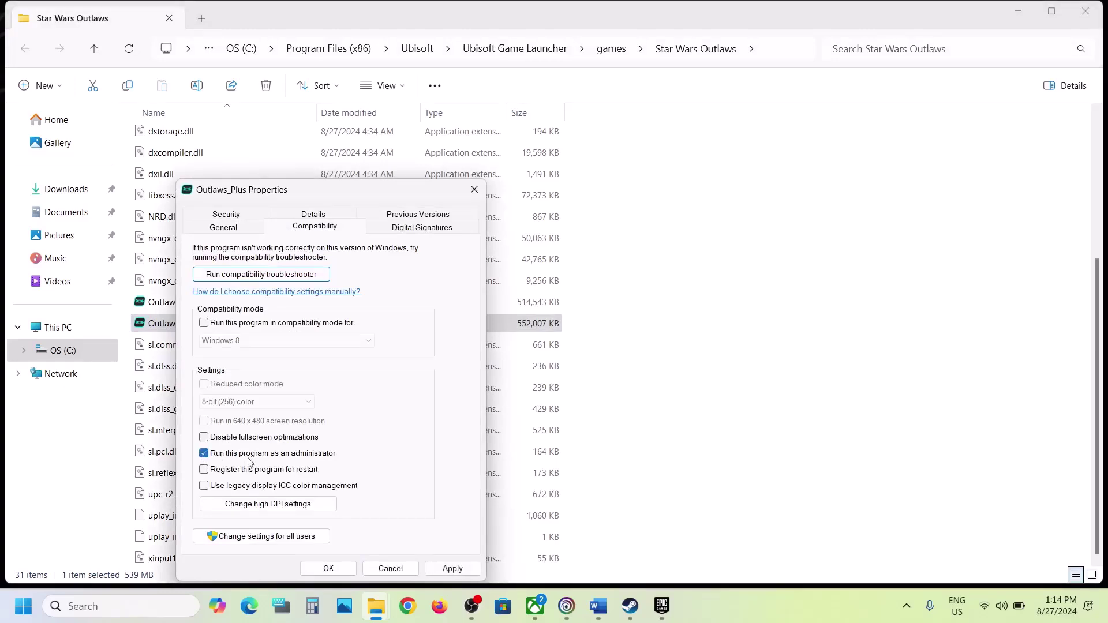
click(447, 567)
Apply Windows 8 compatibility mode to Outlaws_Plus, and switch it to Windows 7 with fullscreen optimizations disabled
click(204, 323)
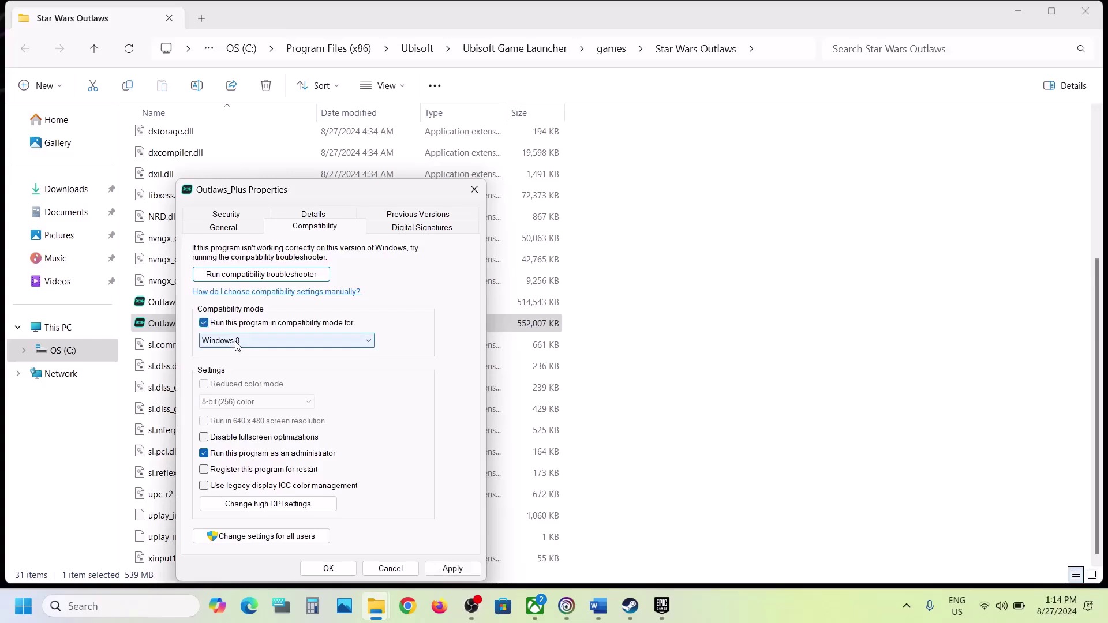
click(452, 568)
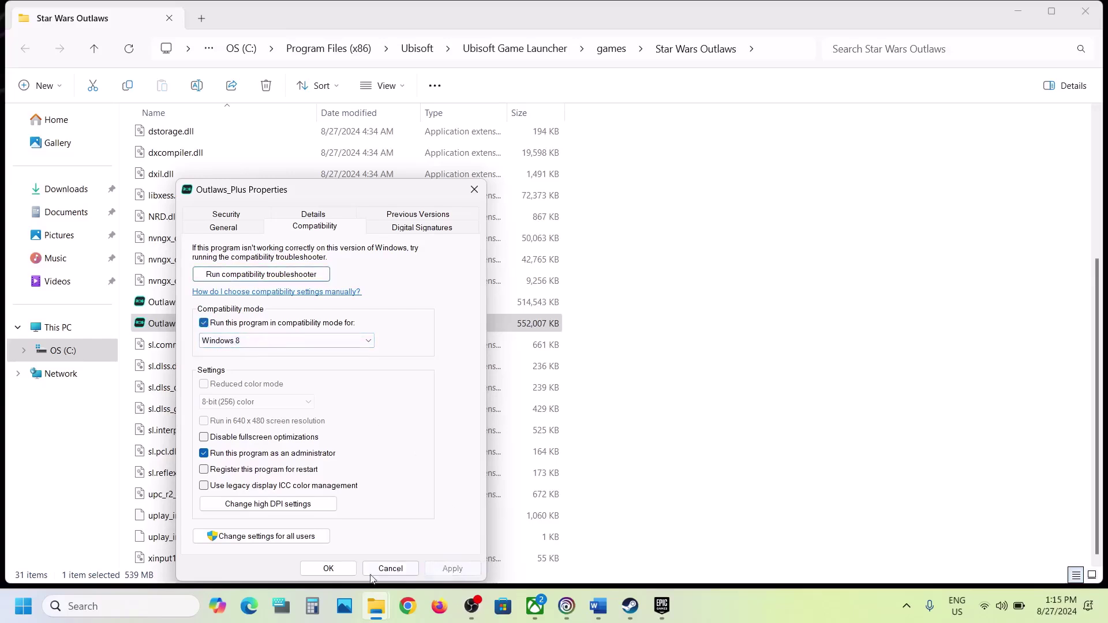
click(256, 340)
click(239, 381)
click(452, 568)
click(453, 568)
click(327, 568)
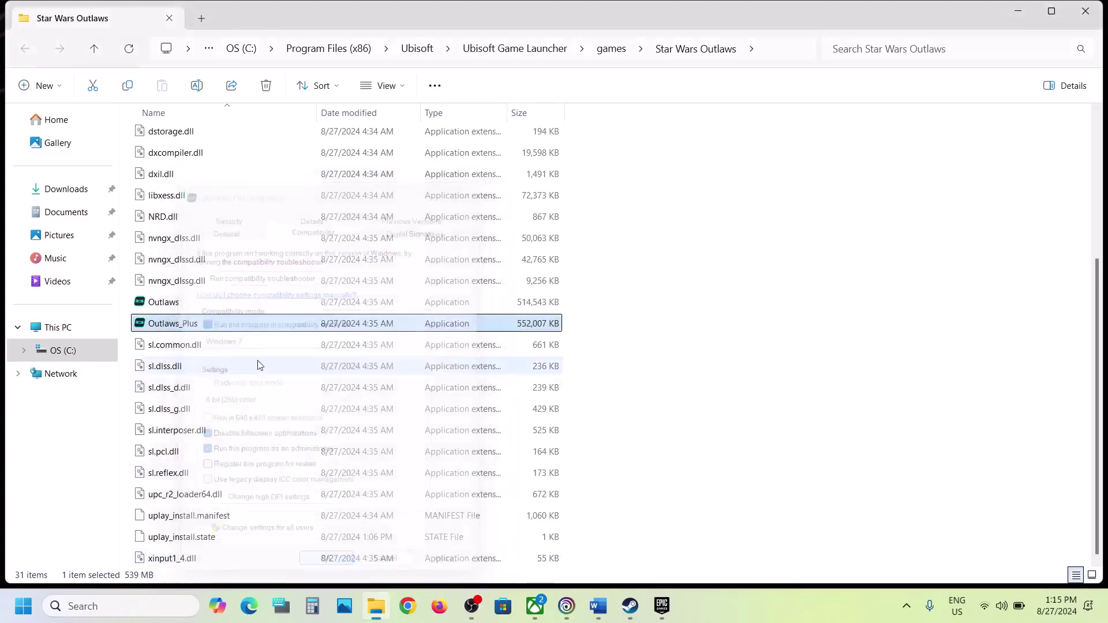
Turn off compatibility mode, disabled fullscreen optimizations and administrator mode for the Outlaws application, and apply the changes
click(172, 306)
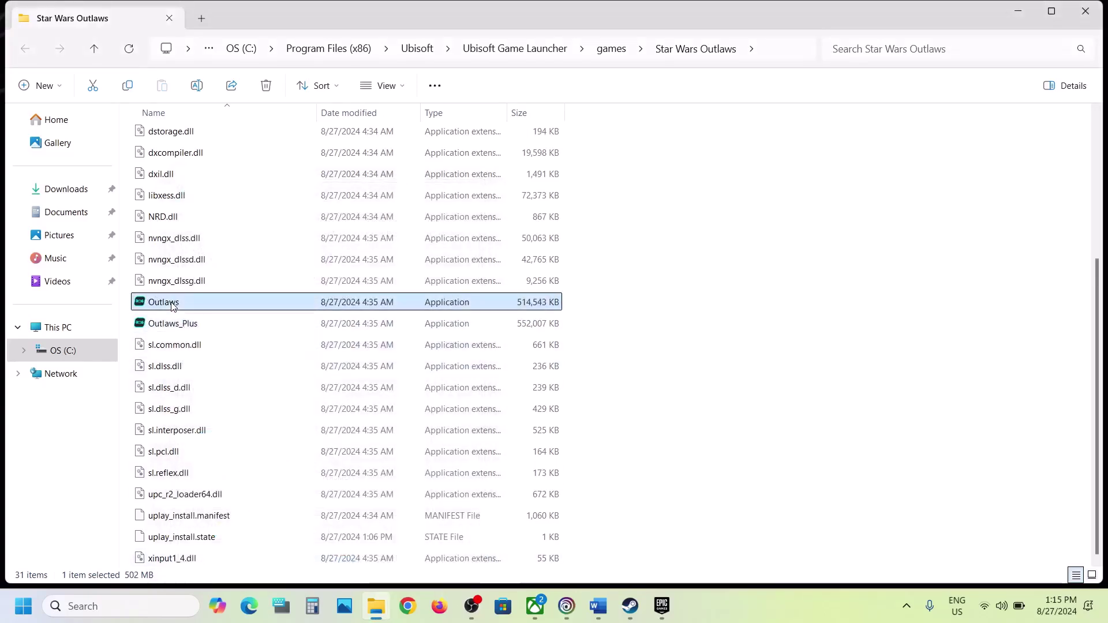
right_click(180, 306)
click(240, 377)
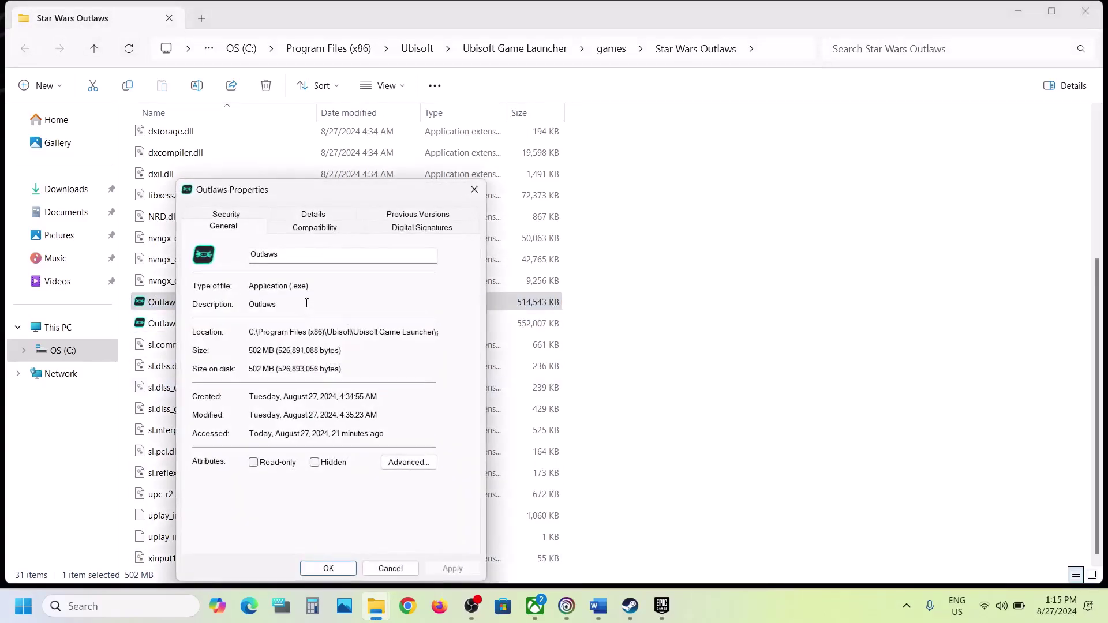
click(278, 230)
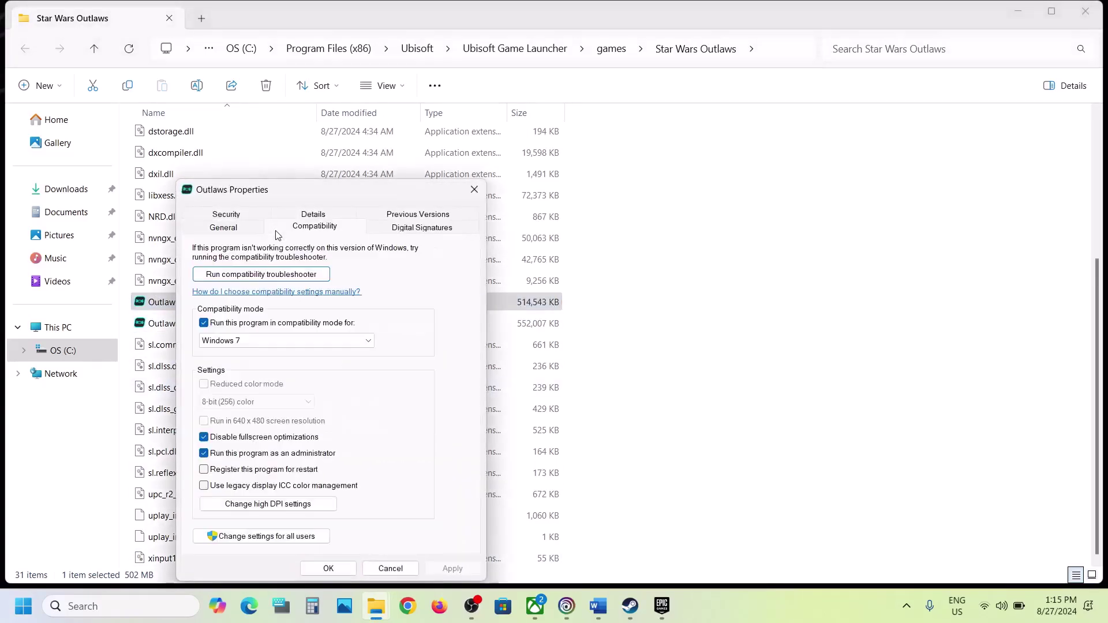
click(204, 324)
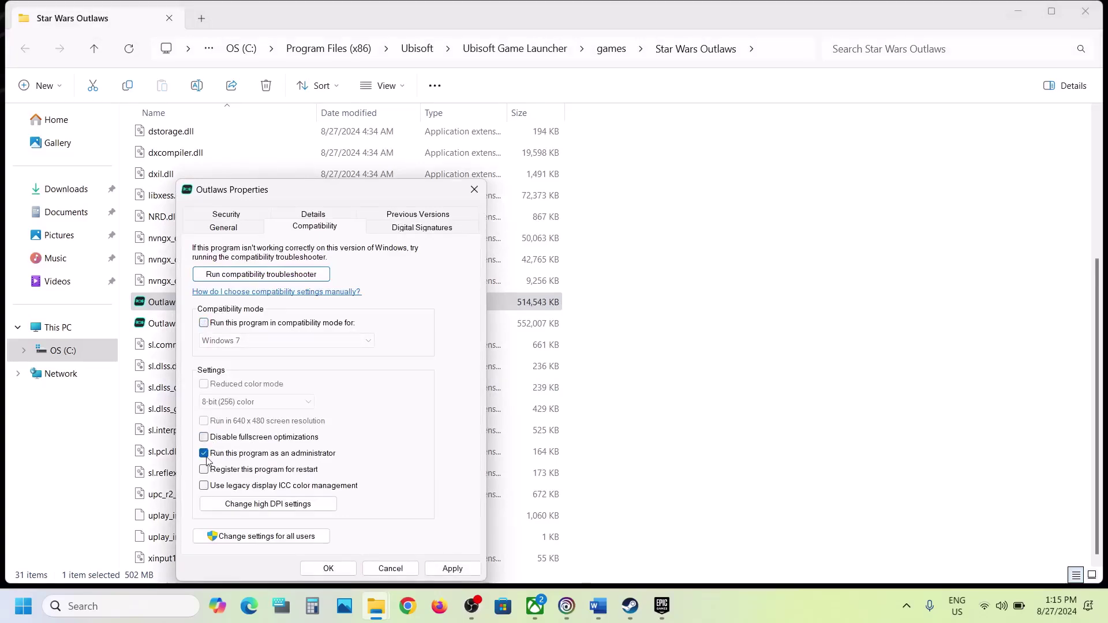
click(204, 454)
click(446, 569)
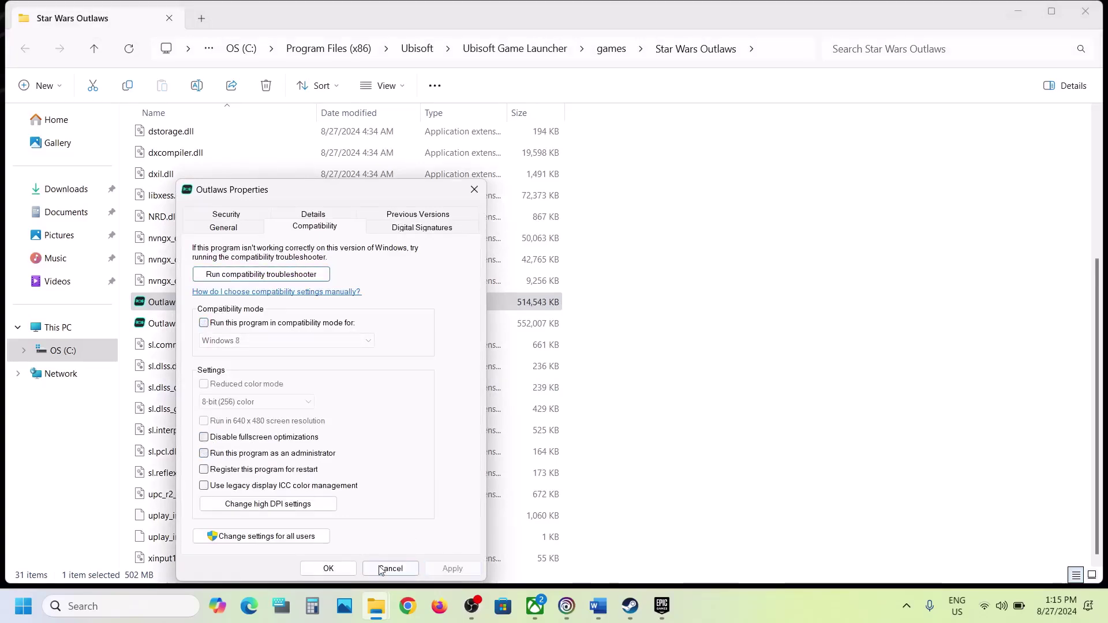
click(320, 568)
Turn off compatibility mode, disabled fullscreen optimizations and administrator mode for Outlaws_Plus, and close the game folder and the game's properties
click(190, 325)
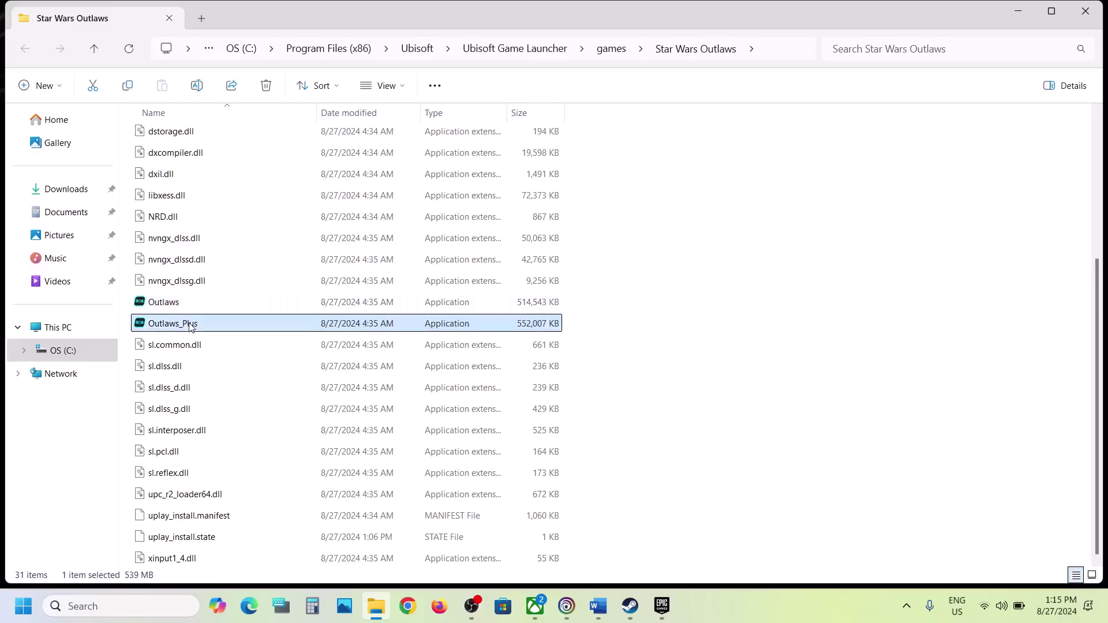
right_click(241, 319)
click(248, 375)
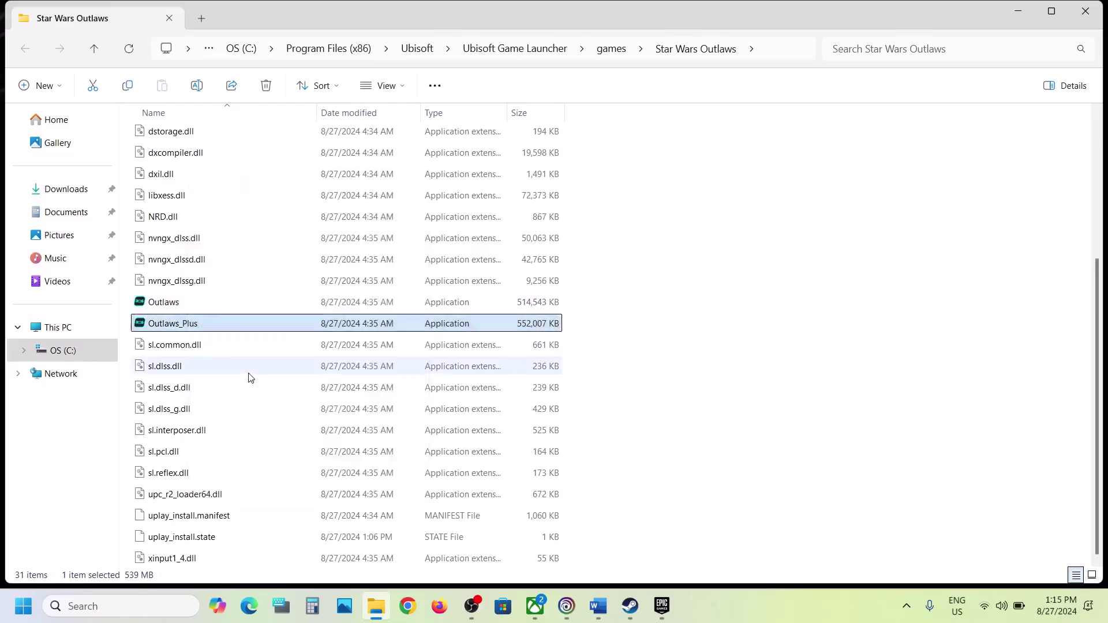
click(332, 227)
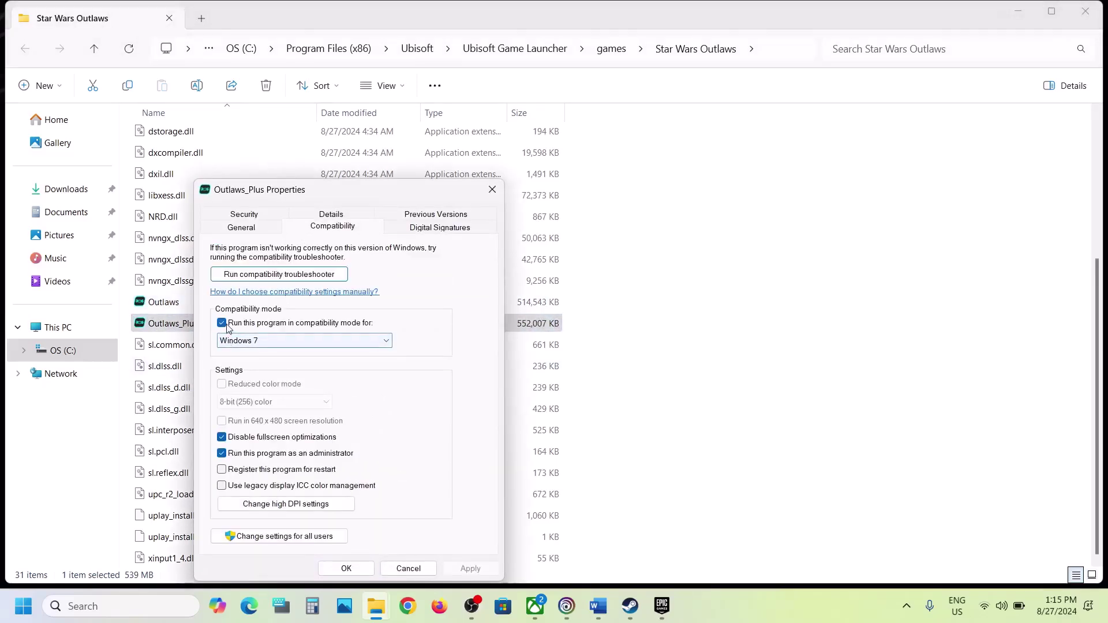
click(221, 323)
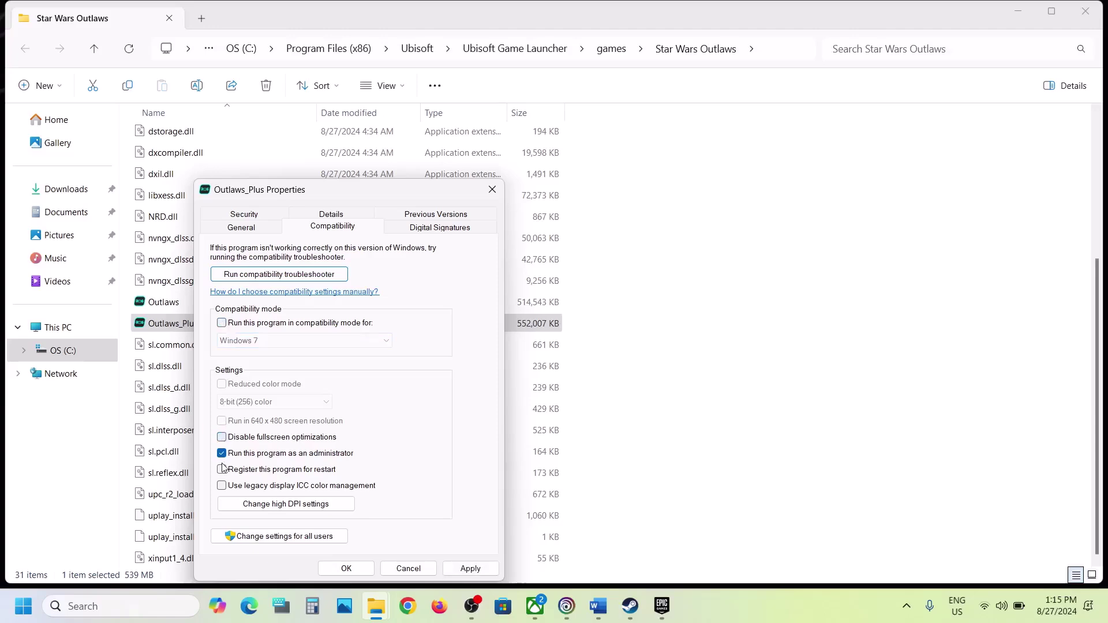
click(468, 568)
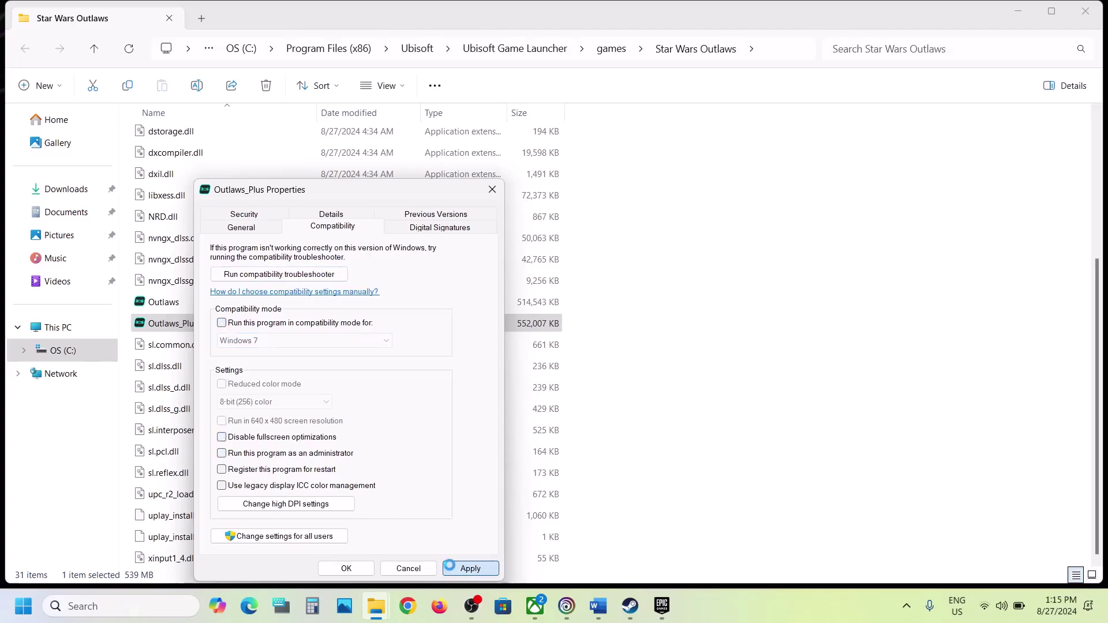
click(346, 568)
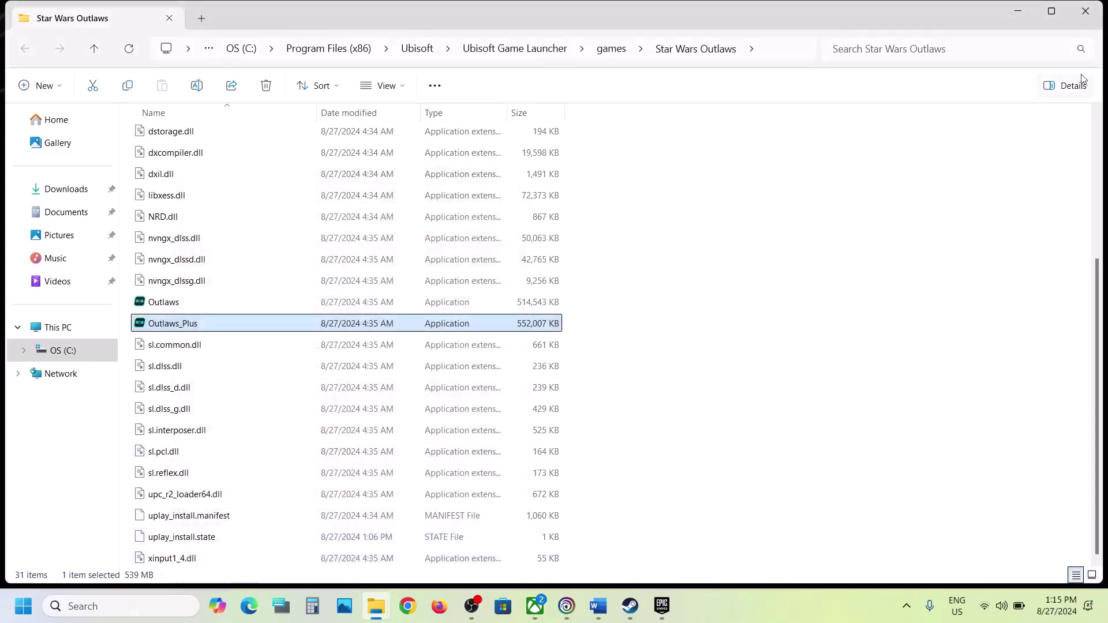
click(1085, 11)
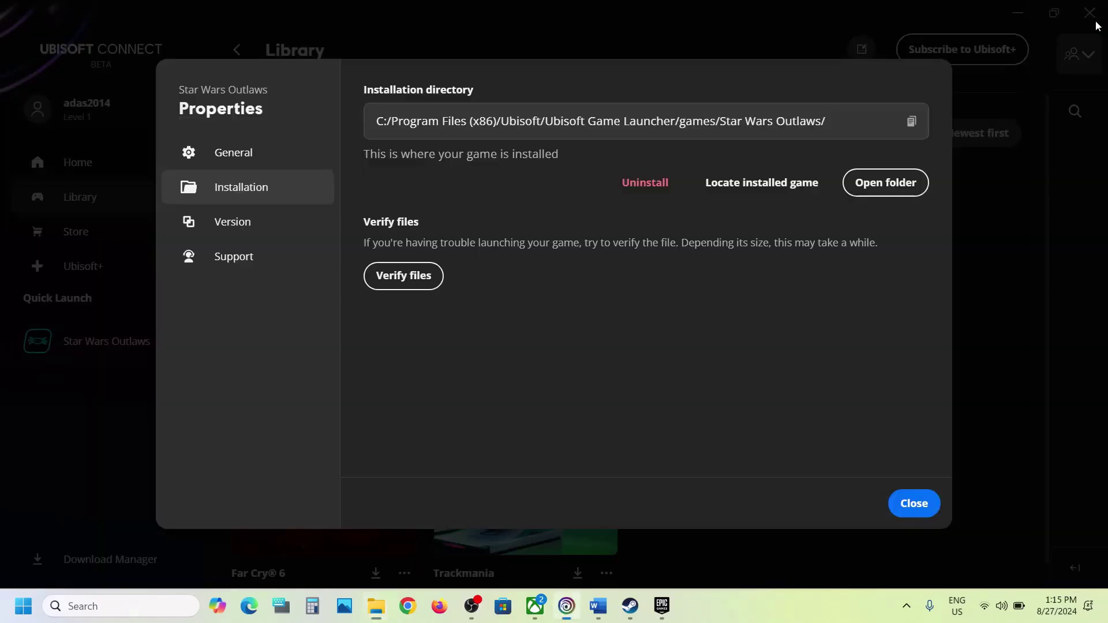
click(914, 502)
Switch to the Word notes and read Step 3 about allowing the game exe through antivirus, controlled folder access and firewall
click(598, 606)
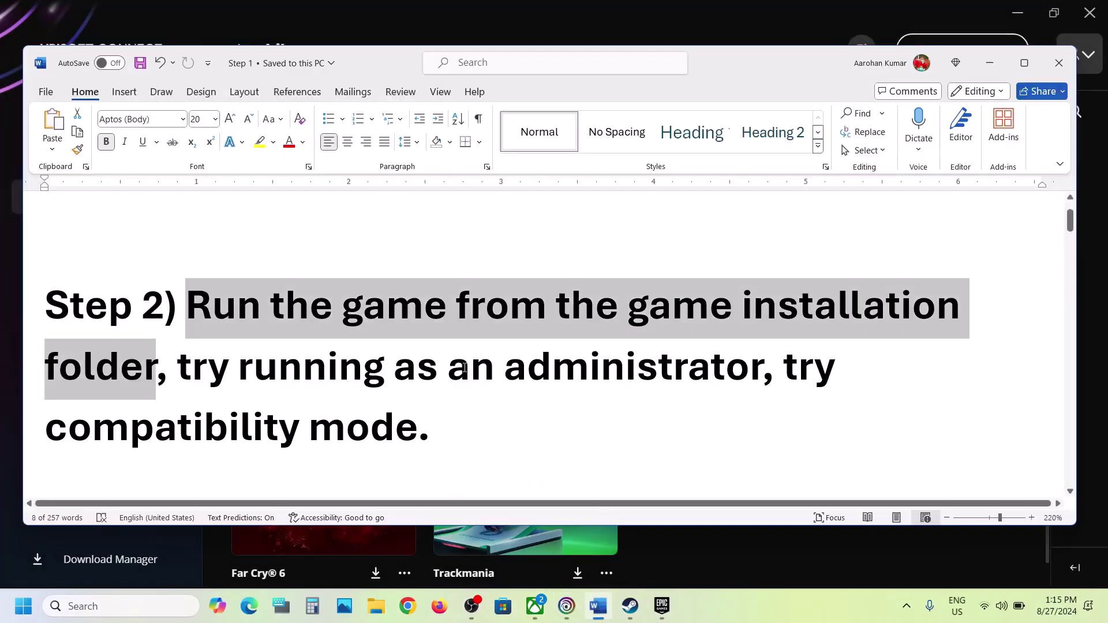
scroll(465, 367, down, 3)
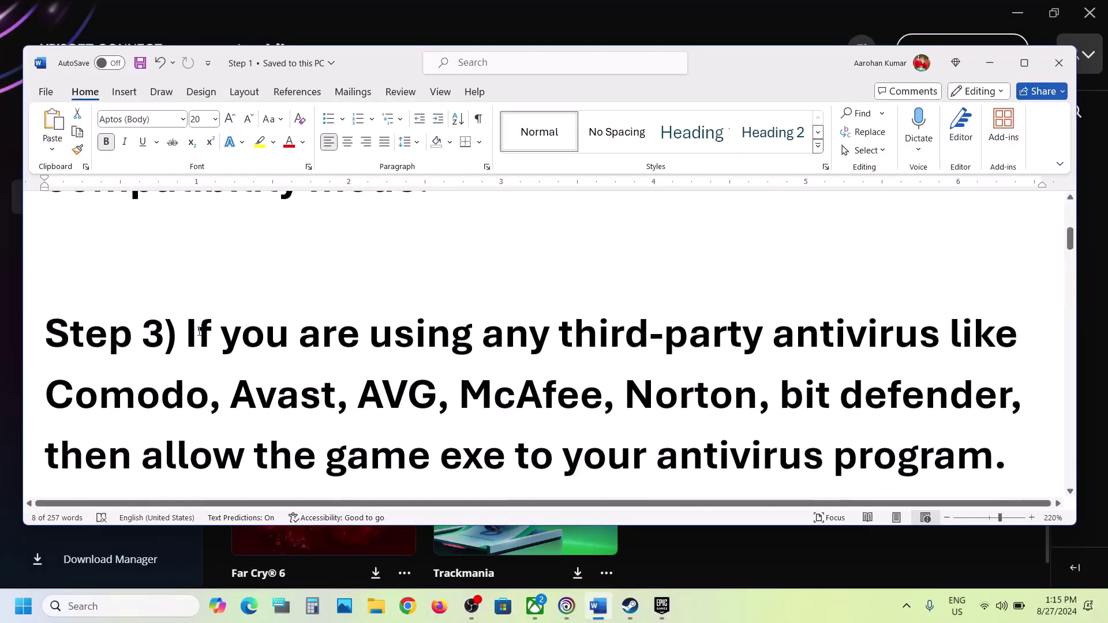
drag(186, 335, 415, 336)
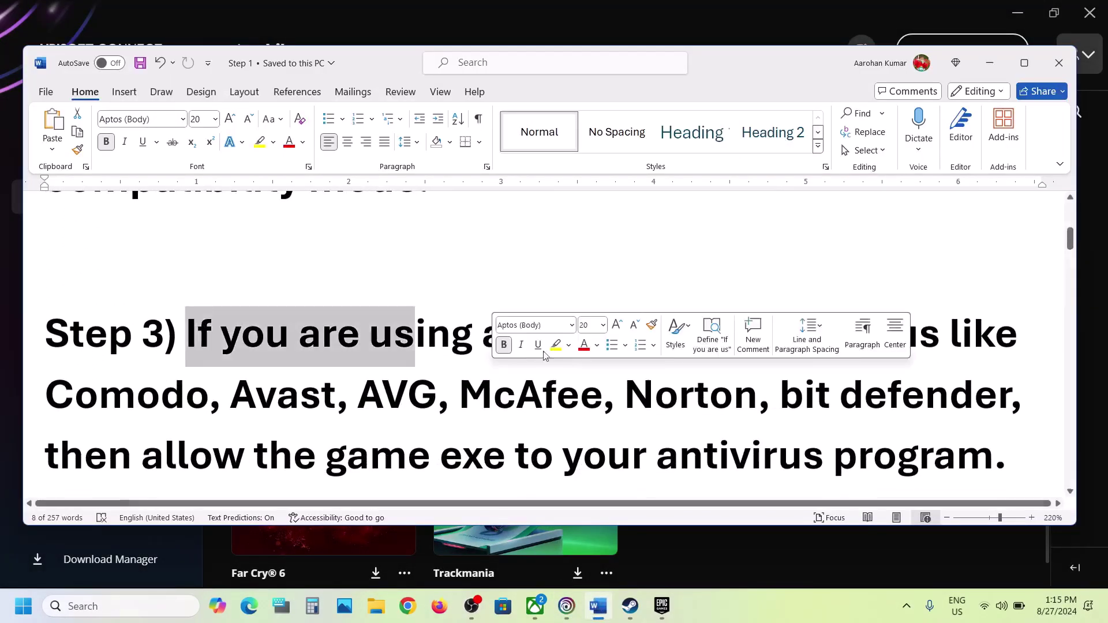
click(1026, 67)
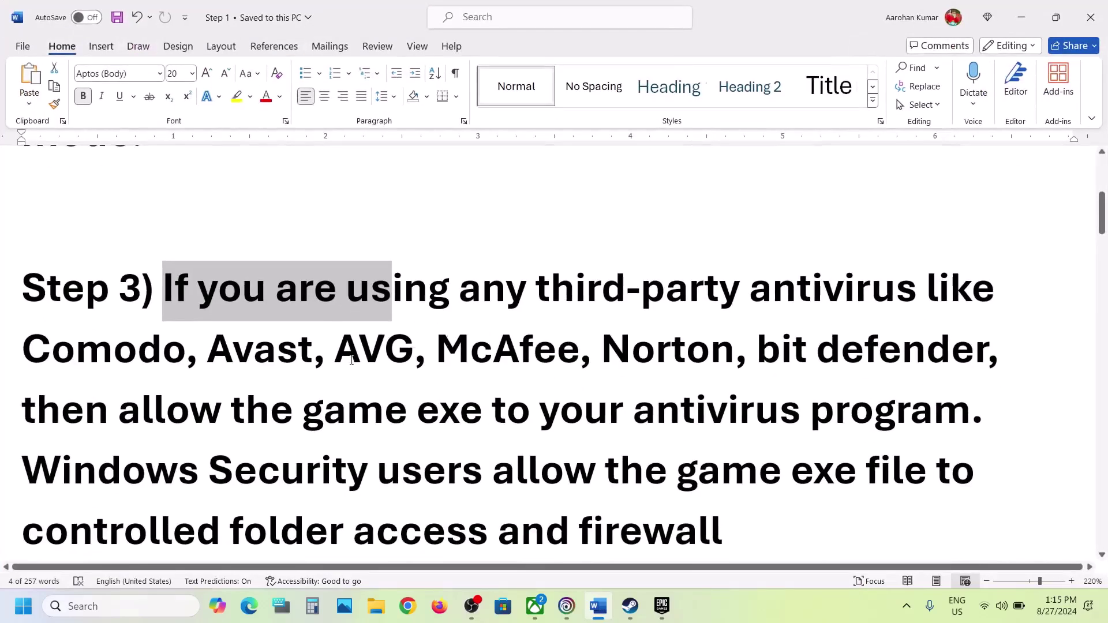
drag(261, 352, 728, 353)
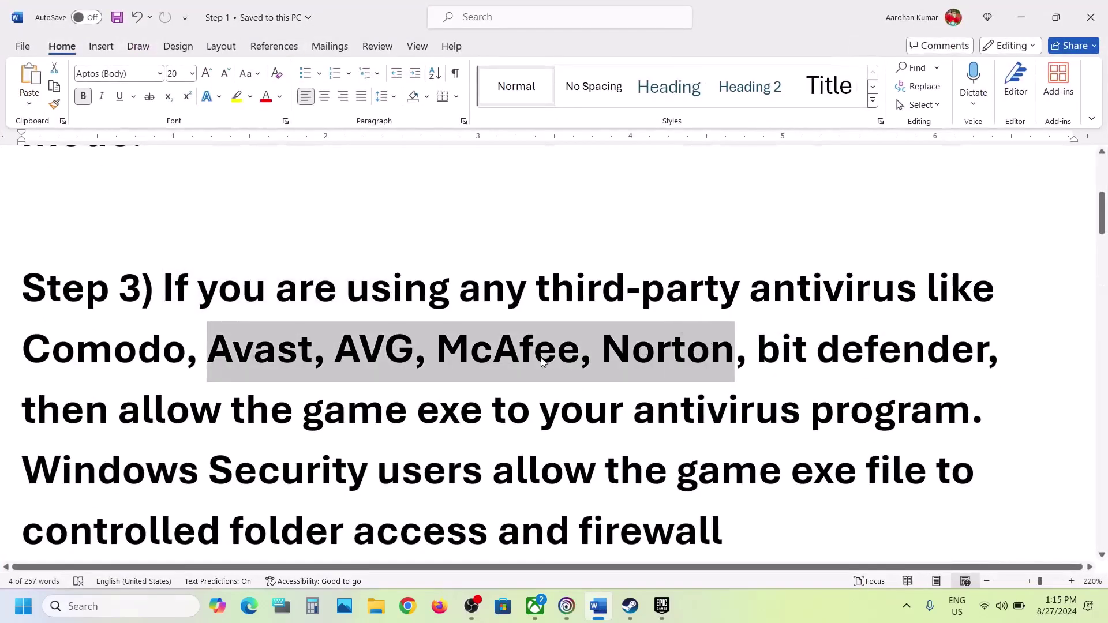
drag(126, 412, 865, 423)
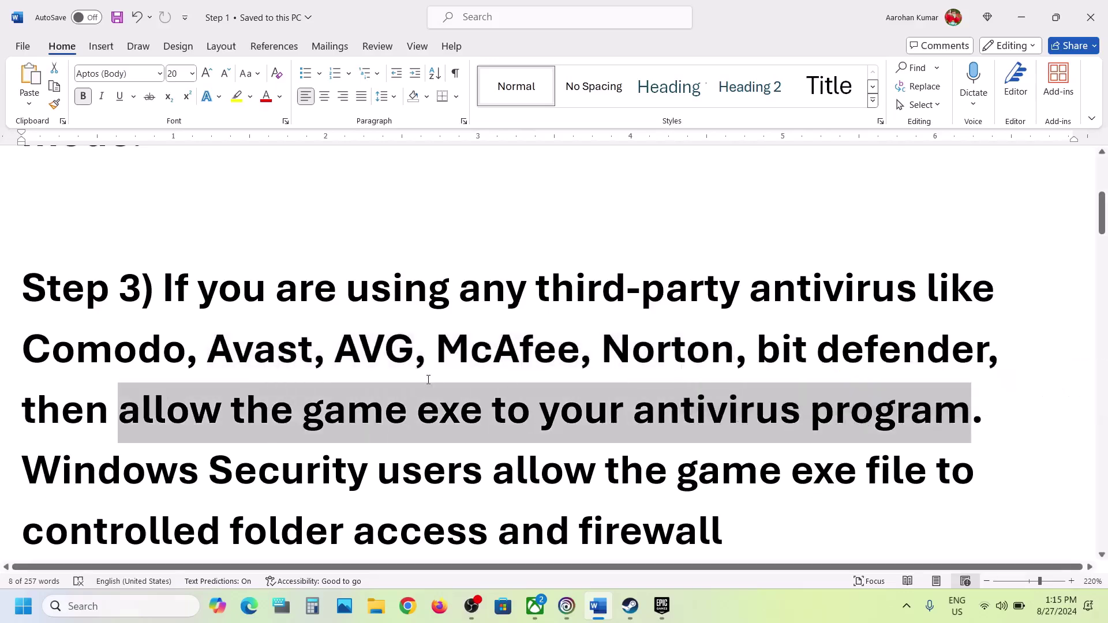
scroll(34, 340, down, 2)
drag(35, 340, 468, 348)
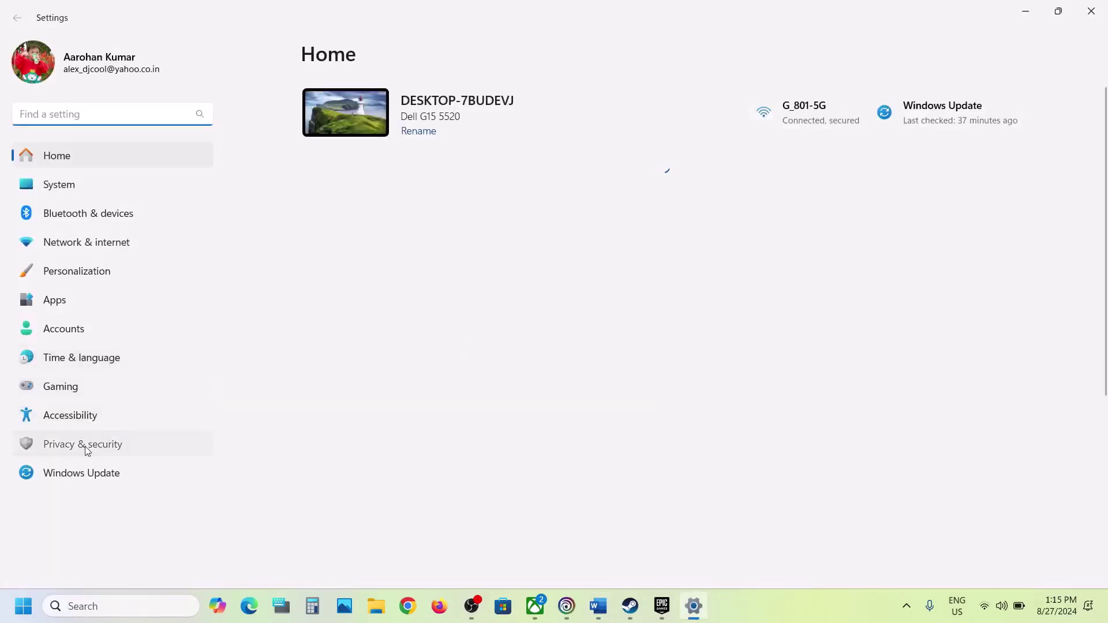
Open the Windows Security ransomware protection page for allowing an app through Controlled folder access
click(84, 445)
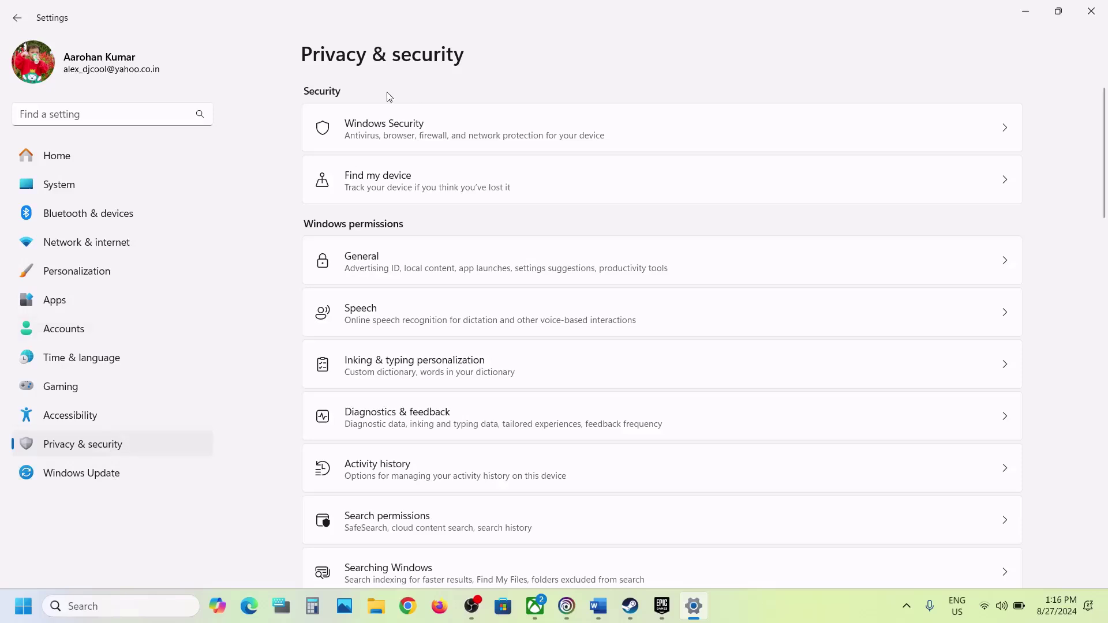
click(386, 141)
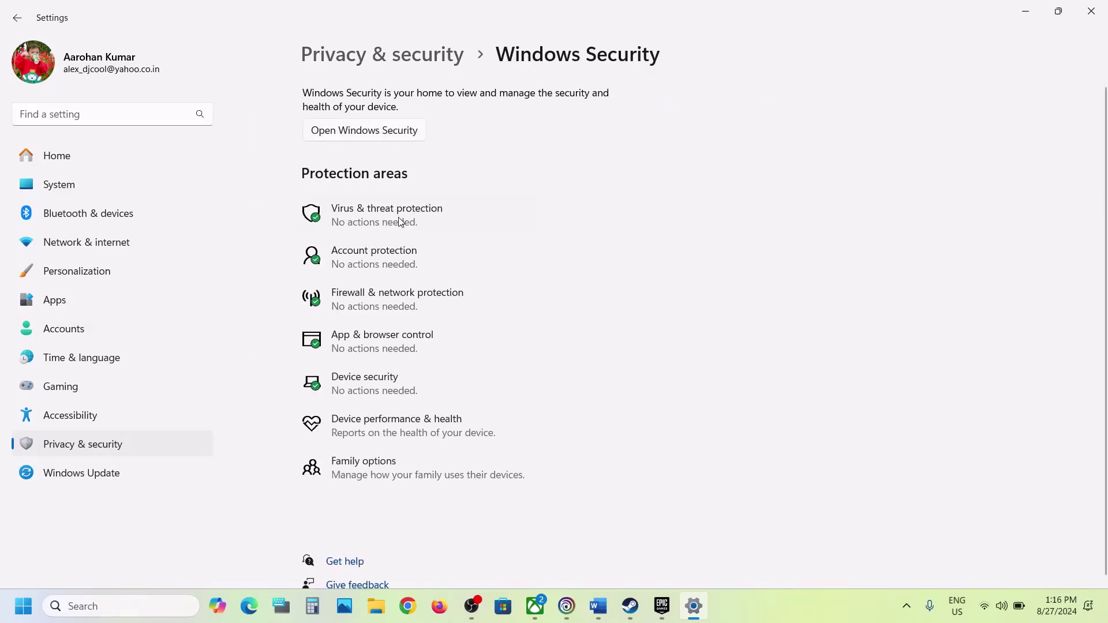
click(401, 221)
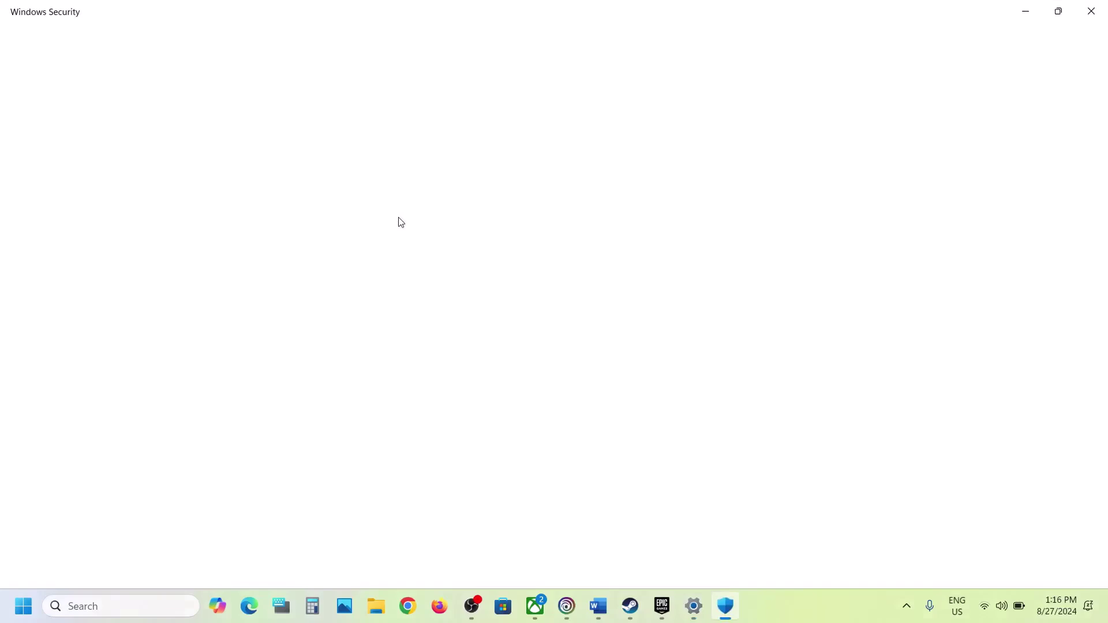
scroll(398, 222, down, 3)
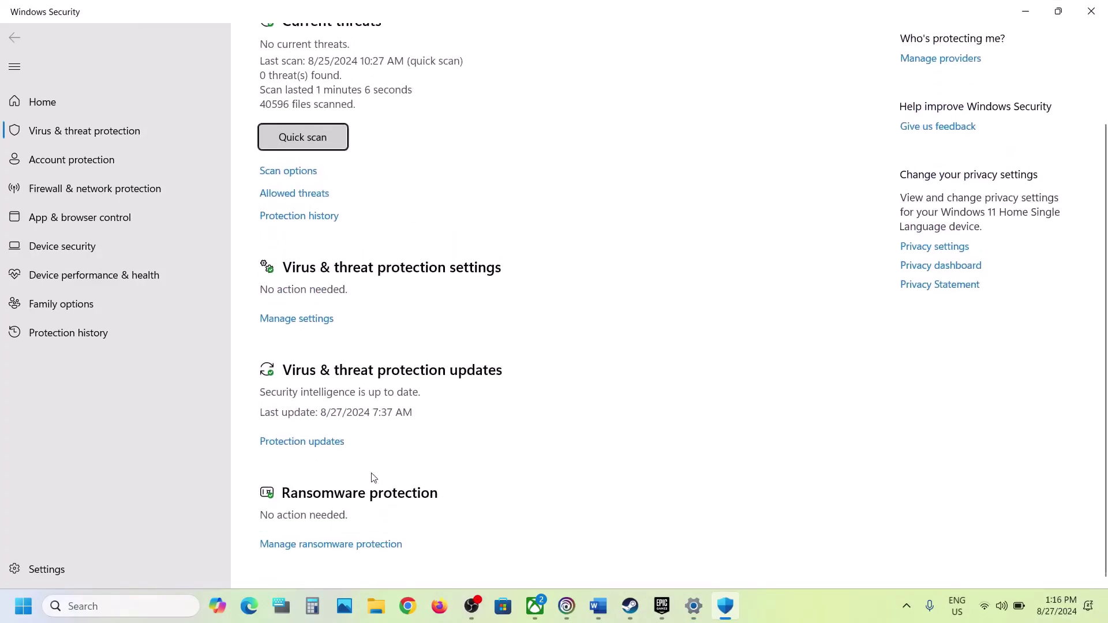
click(330, 545)
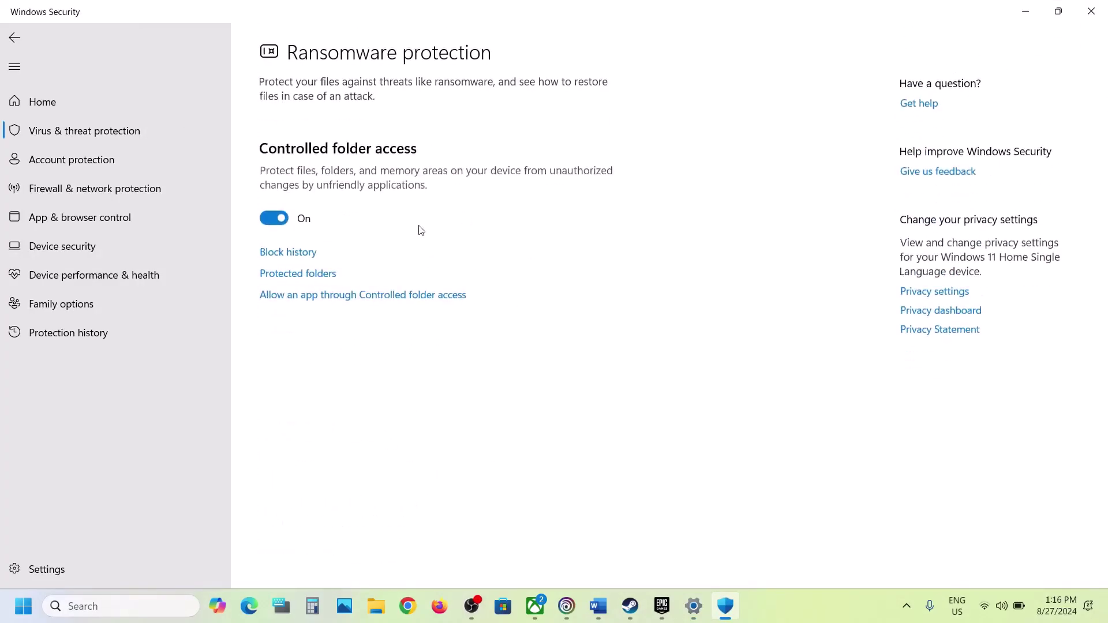
click(363, 300)
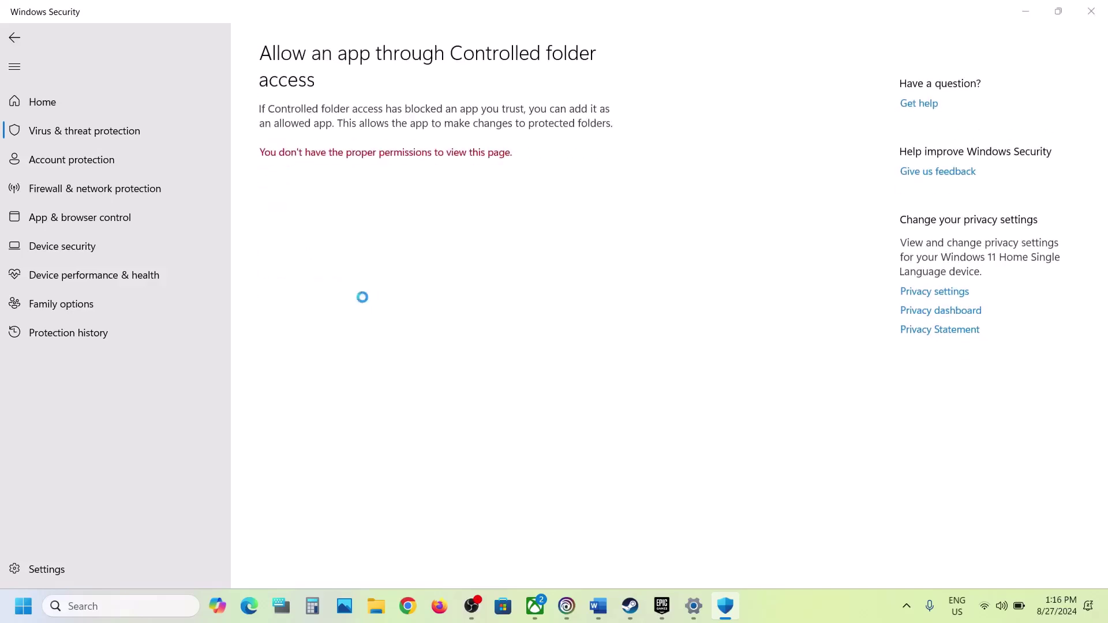
scroll(454, 423, down, 2)
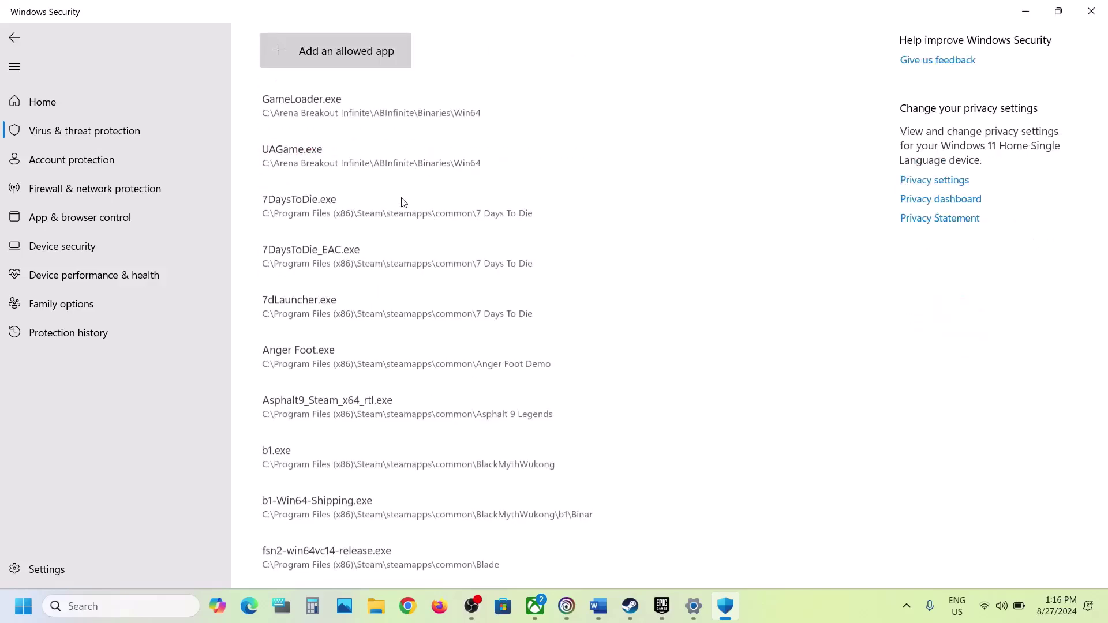
Start adding an allowed app by browsing to the Ubisoft folder in Program Files (x86) on the C: drive
click(340, 56)
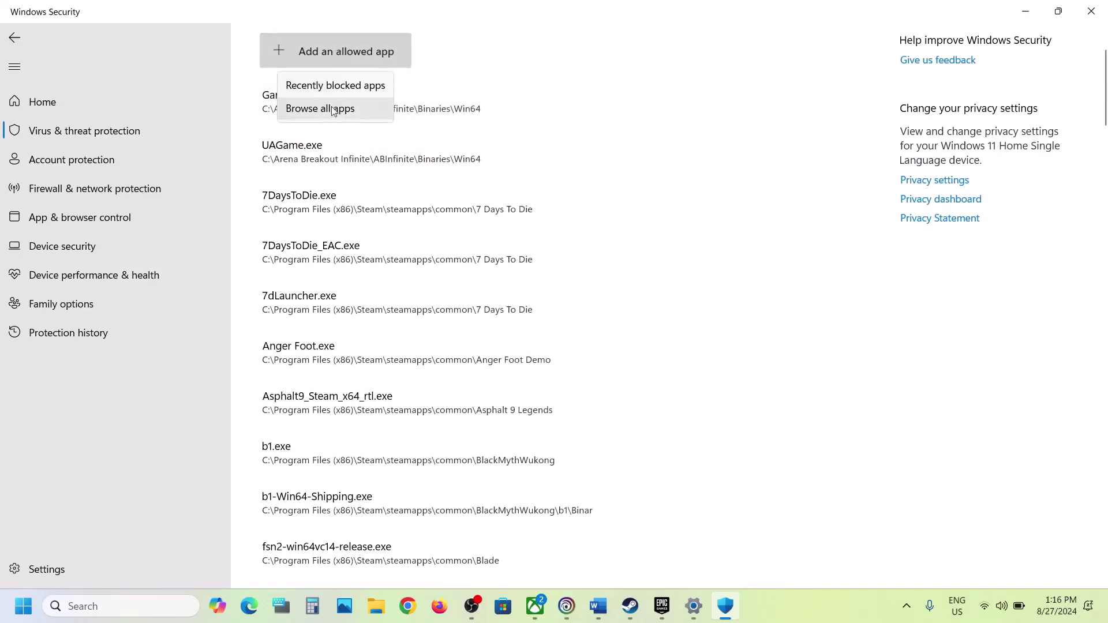
click(329, 109)
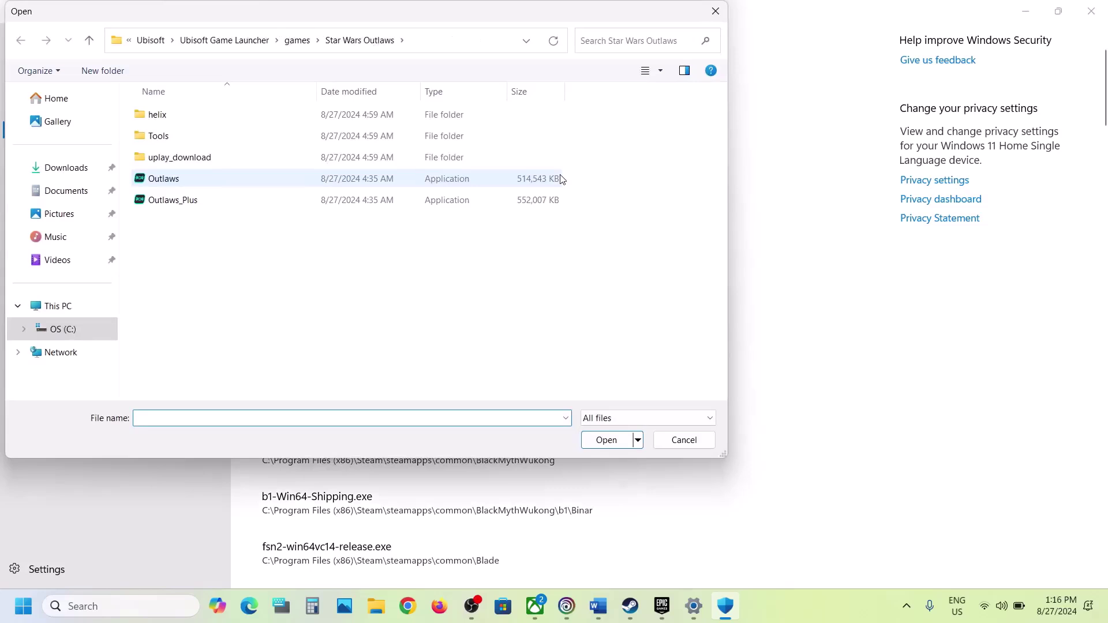
click(65, 311)
double_click(210, 134)
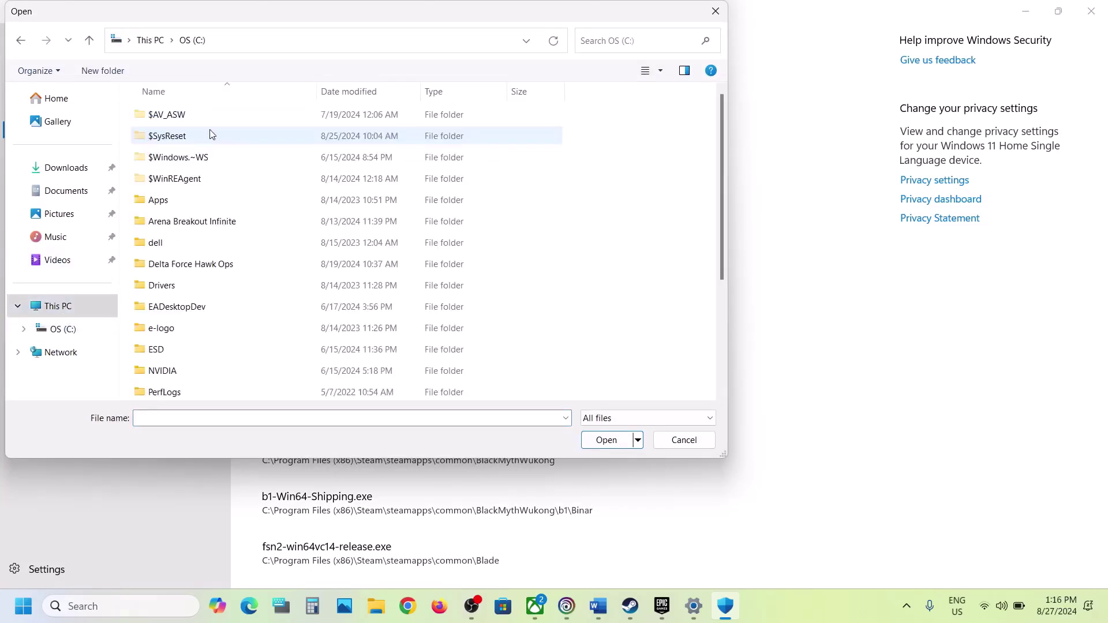
scroll(210, 135, down, 3)
double_click(198, 263)
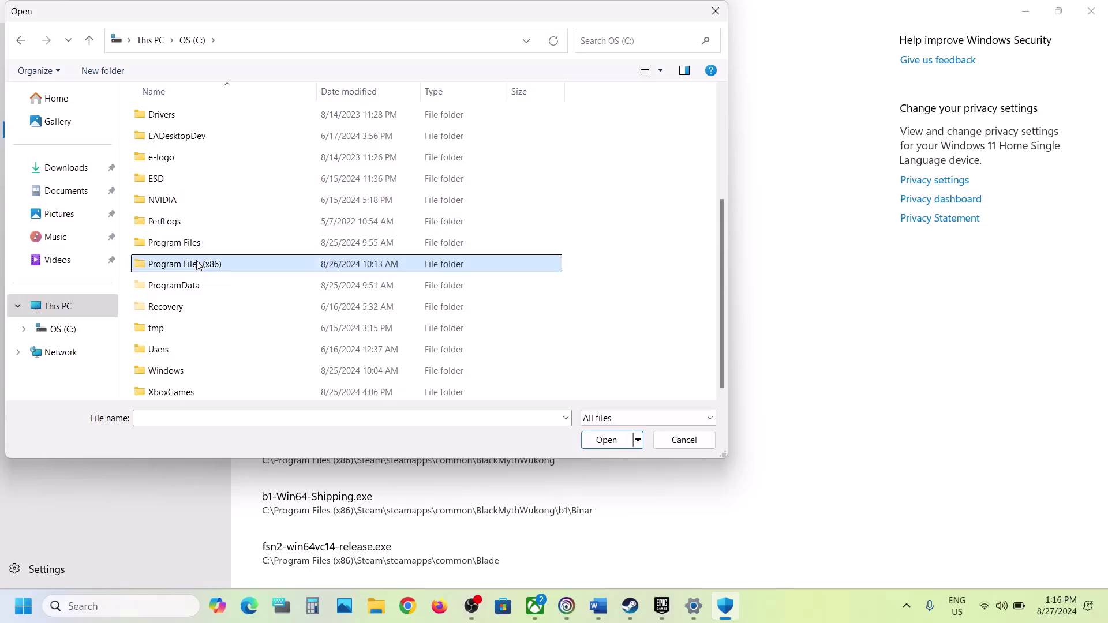
scroll(197, 264, down, 6)
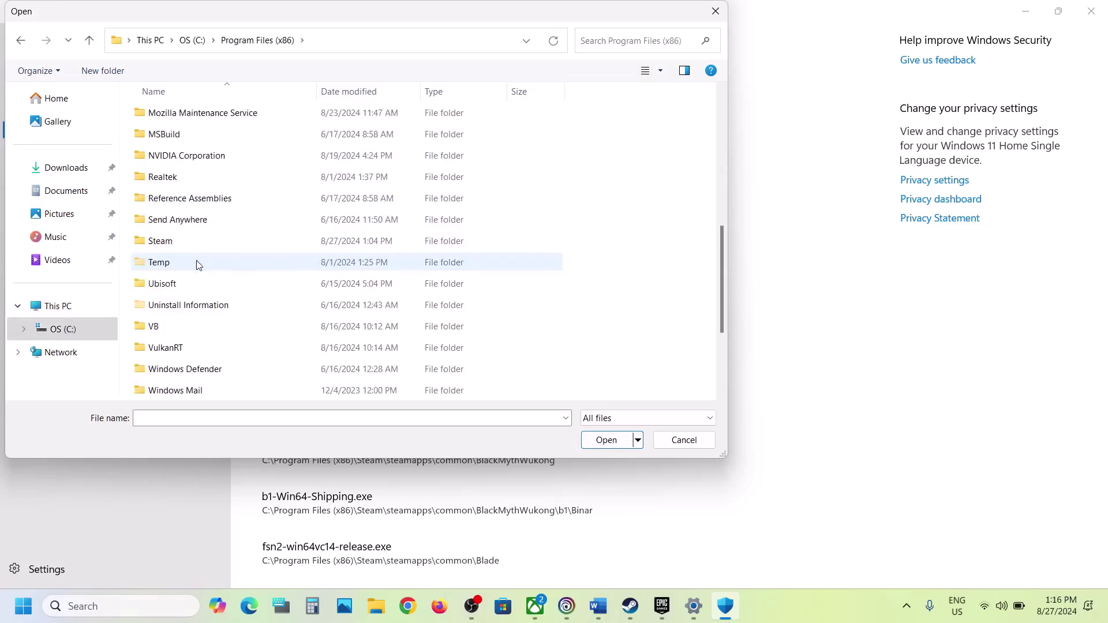
double_click(171, 284)
Add the Outlaws application from Ubisoft Game Launcher\games\Star Wars Outlaws to the apps allowed through Controlled folder access
click(198, 115)
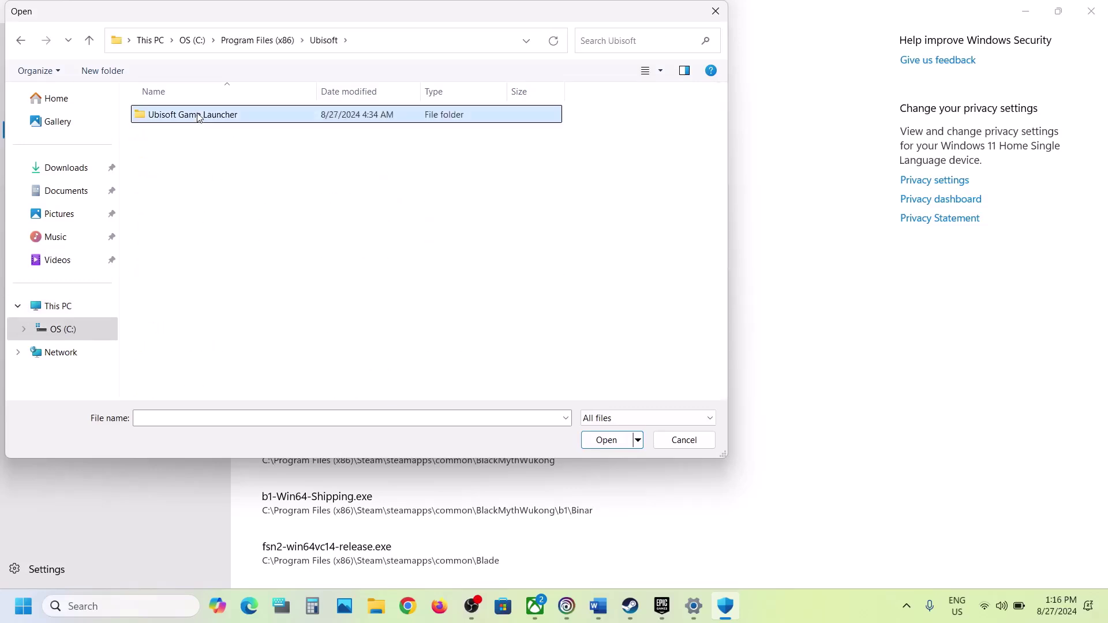
double_click(198, 115)
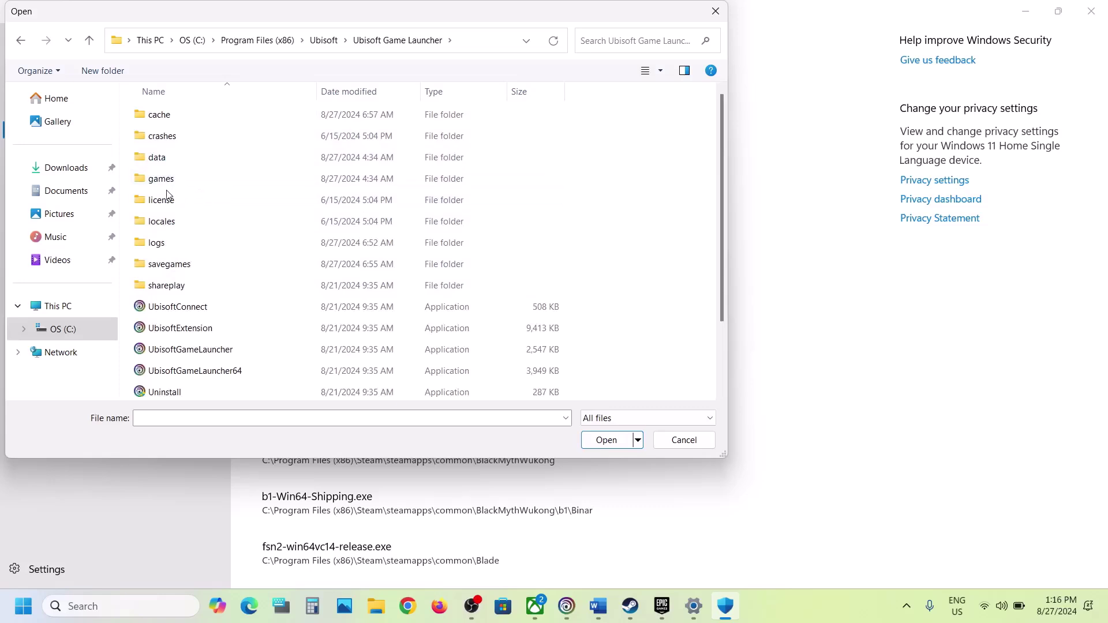
click(185, 181)
double_click(207, 183)
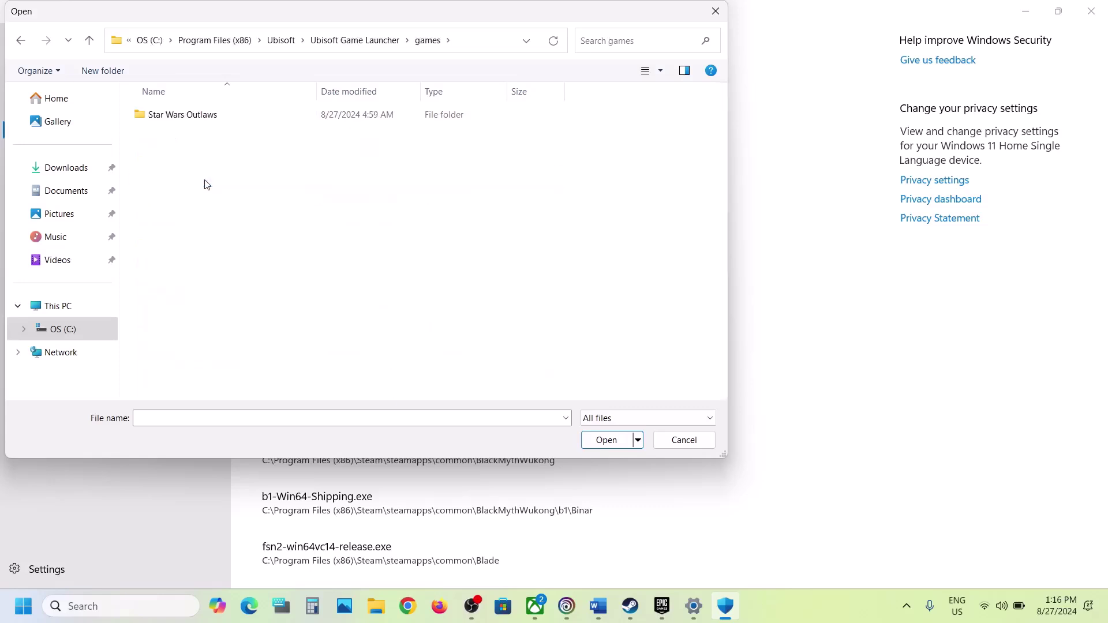
click(200, 116)
double_click(201, 116)
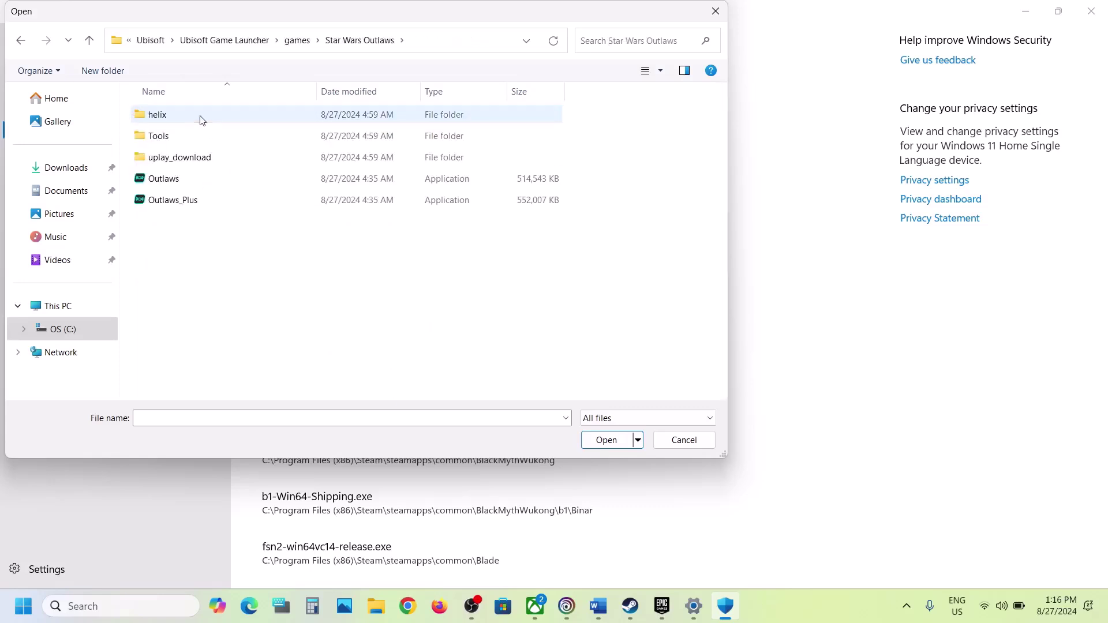
click(193, 180)
click(600, 441)
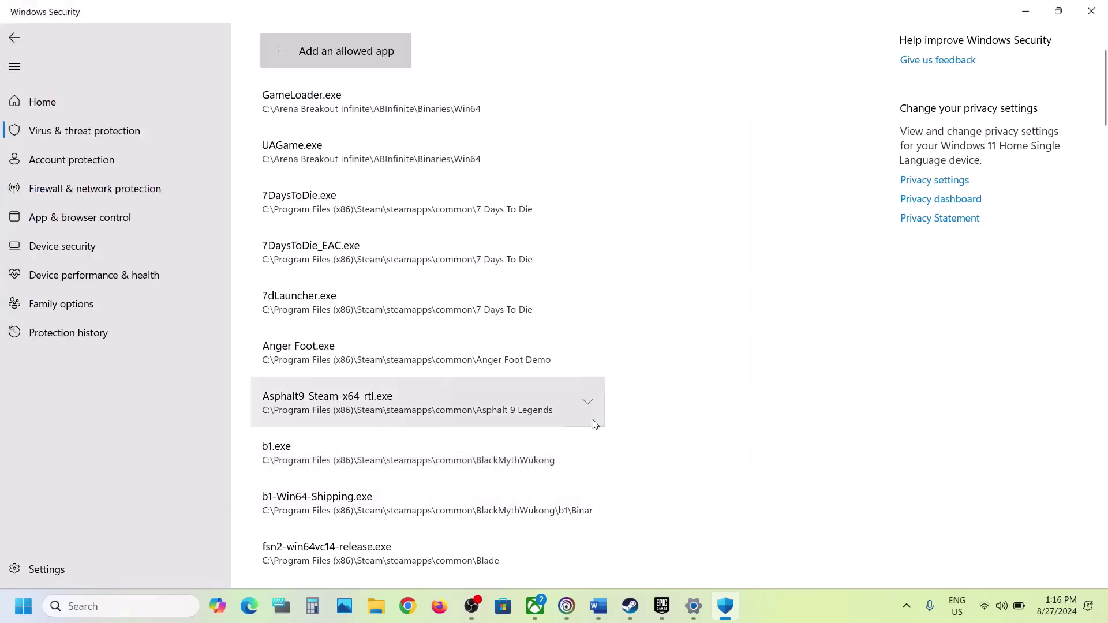
Add the Outlaws_Plus application from the Star Wars Outlaws folder to the apps allowed through Controlled folder access
click(347, 60)
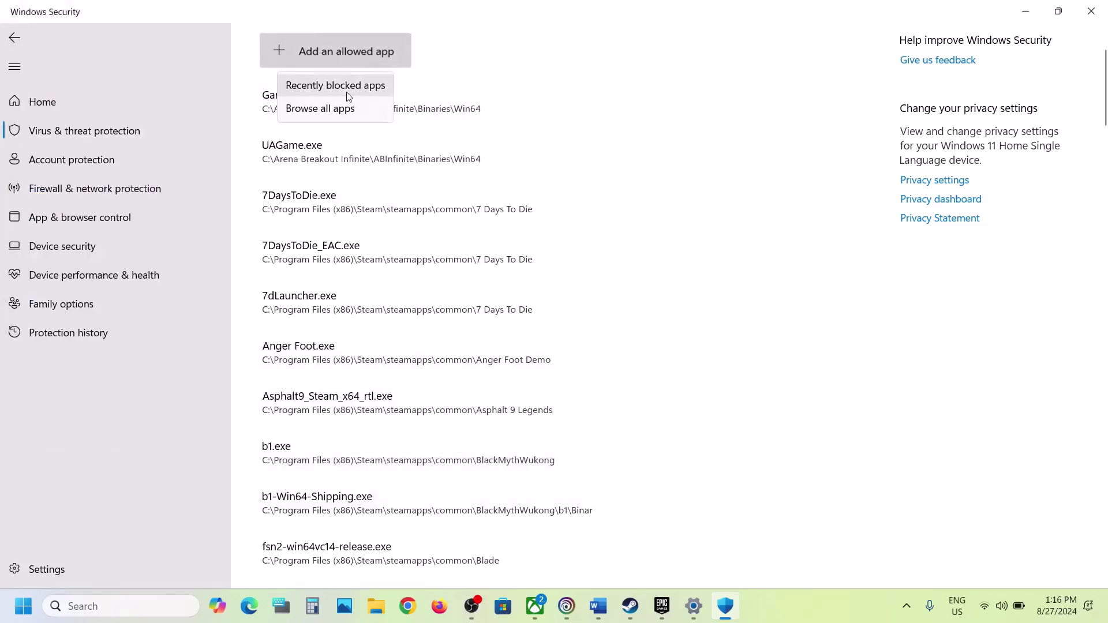
click(345, 107)
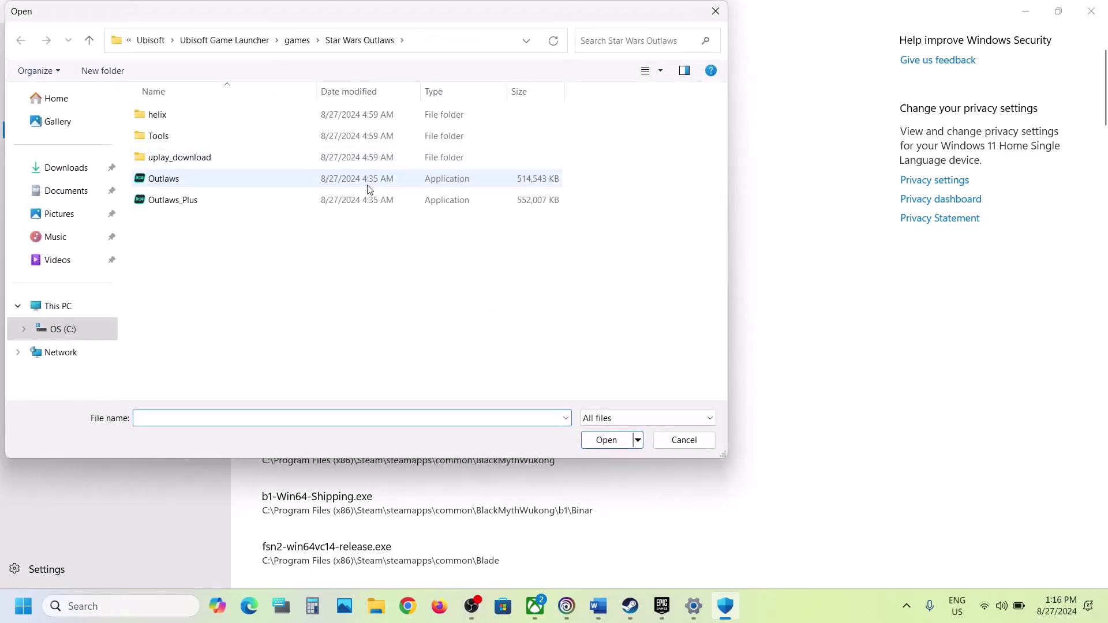
click(224, 206)
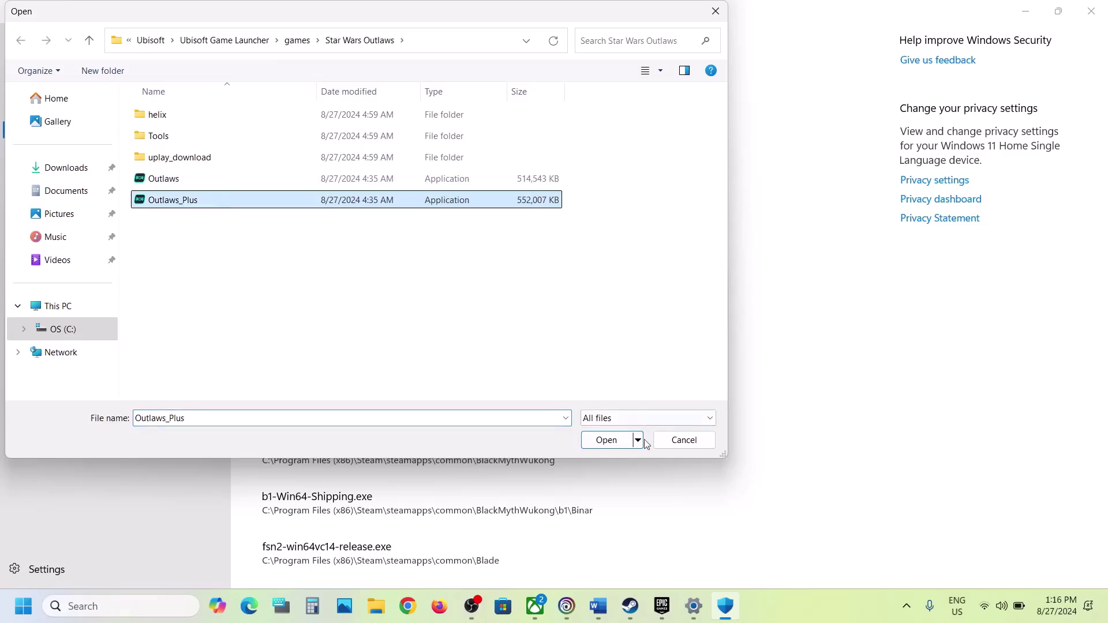
click(612, 440)
Search Windows for "control" and open the Control Panel
click(142, 612)
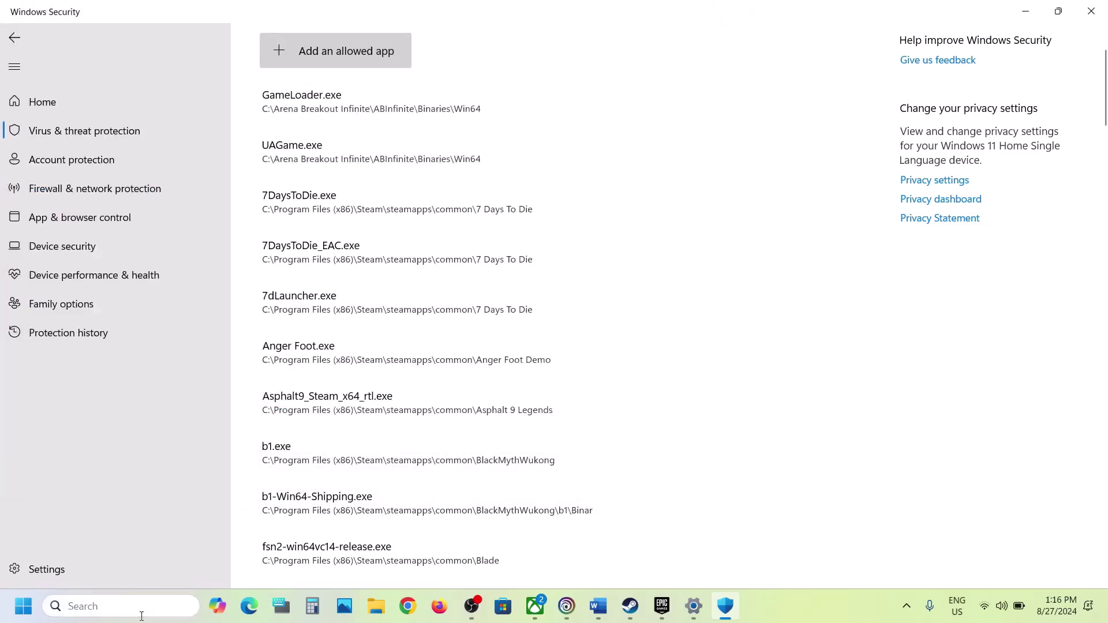
text(on)
key(BackSpace)
key(BackSpace)
text(control)
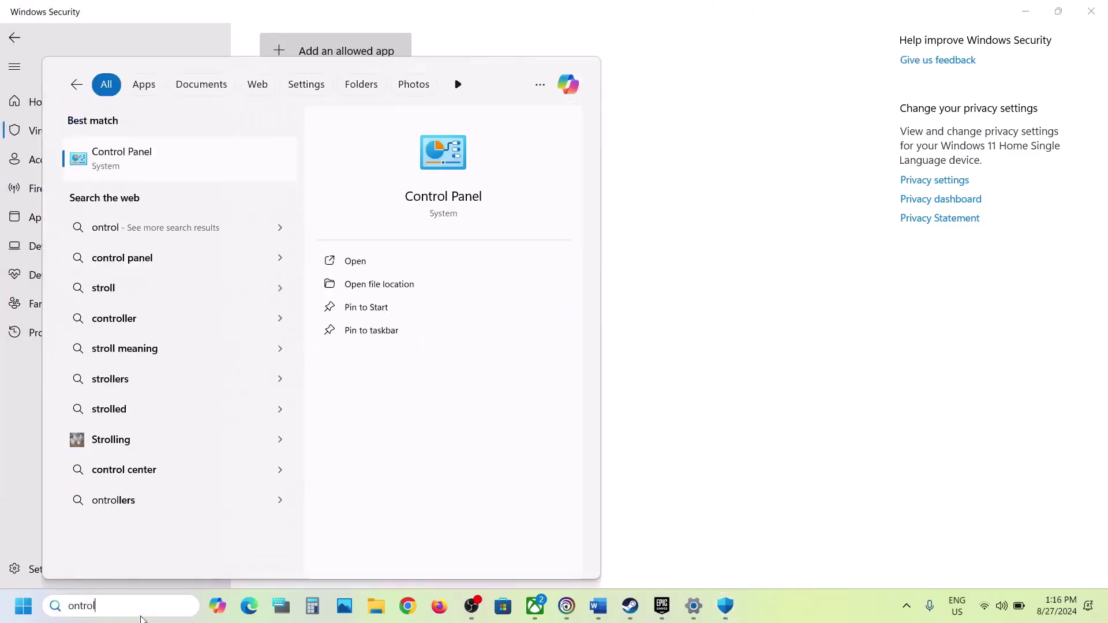
key(Return)
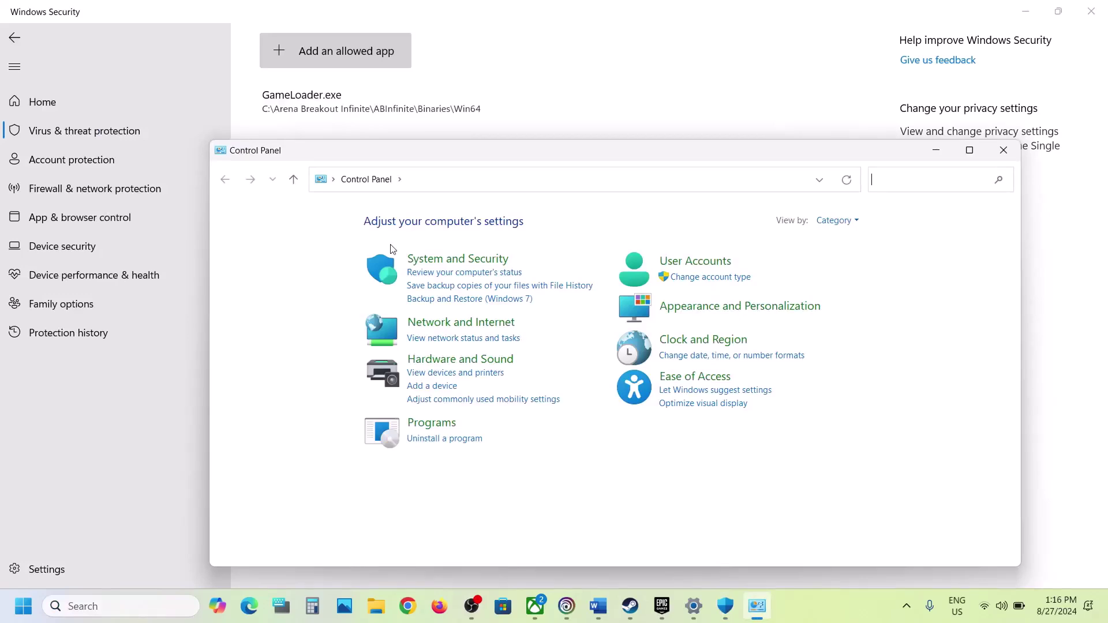
Open Windows Defender Firewall's allowed apps list under System and Security and unlock its settings for changes
click(447, 259)
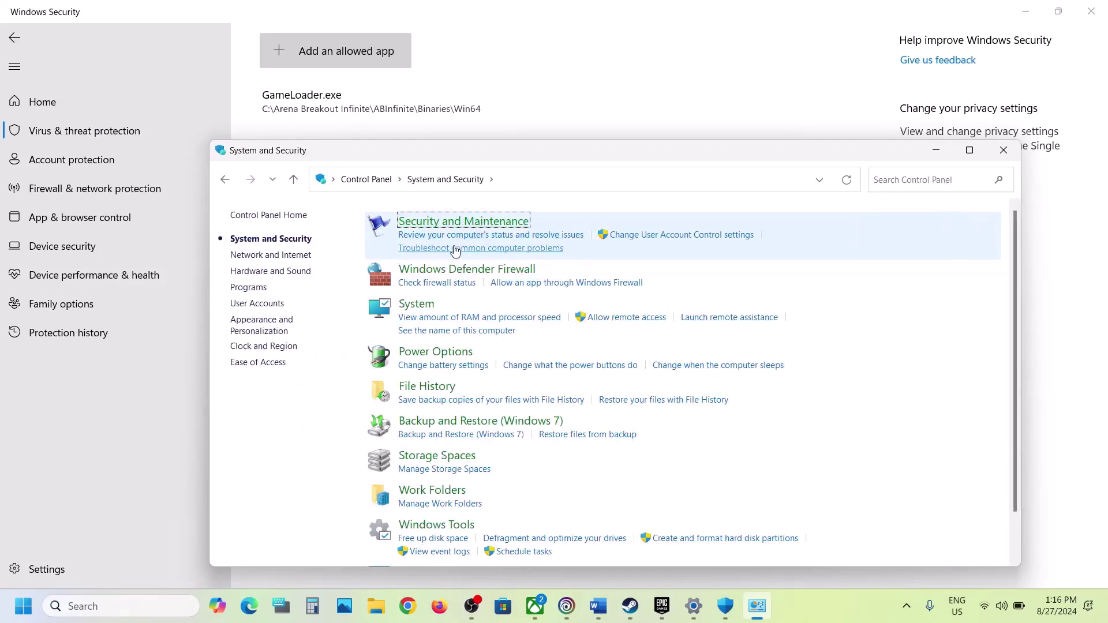
click(450, 270)
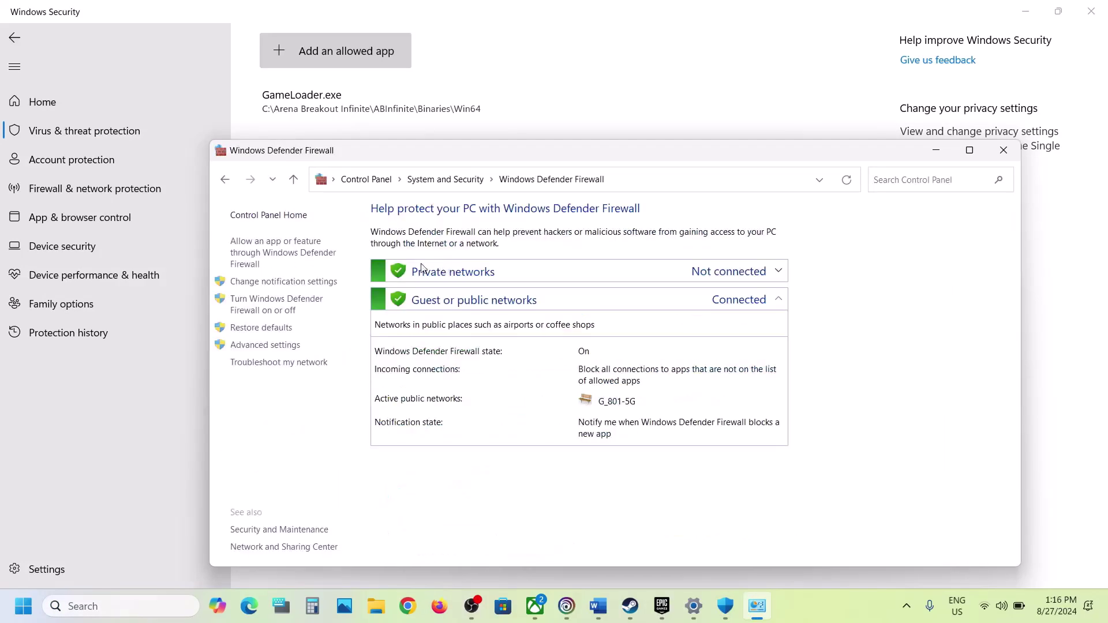
click(279, 248)
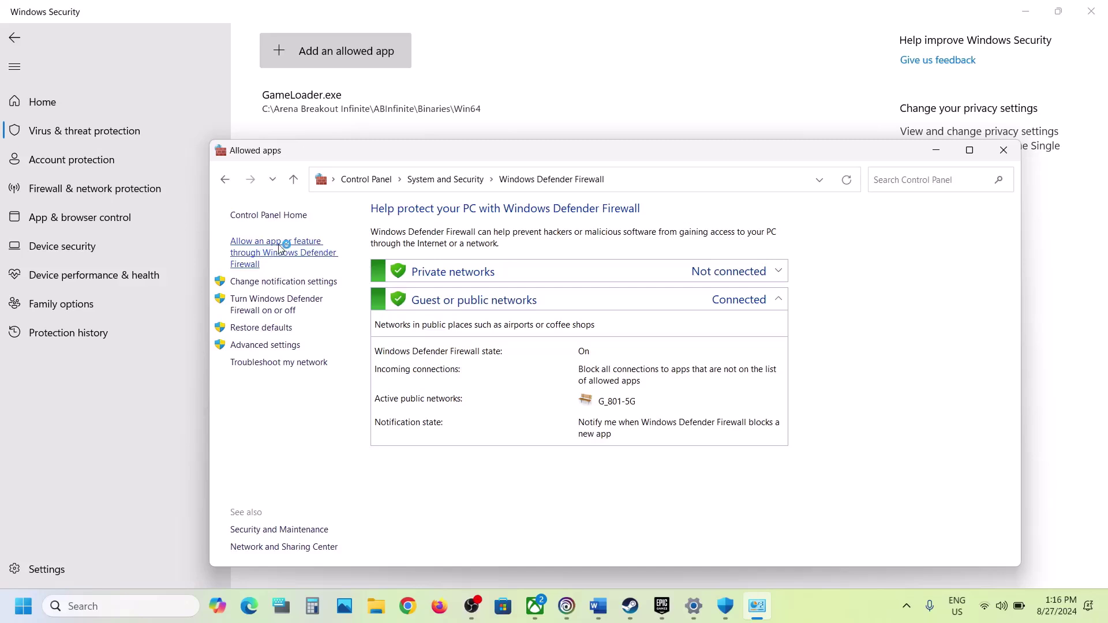
click(768, 255)
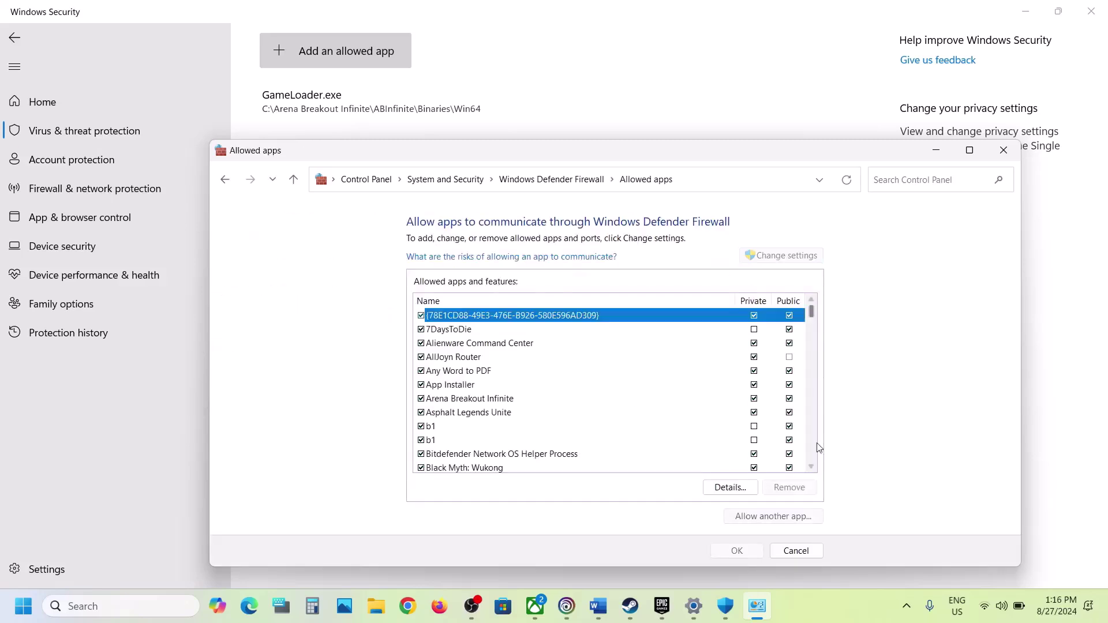
Try to add the Outlaws application from the Star Wars Outlaws folder to the firewall's allowed apps
click(778, 517)
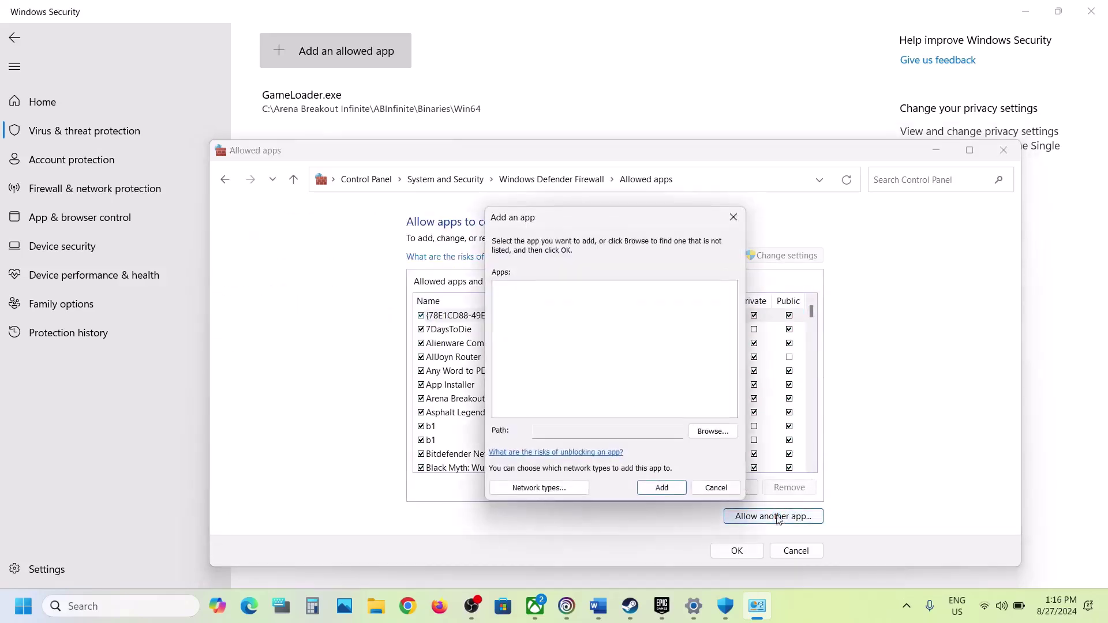
click(720, 436)
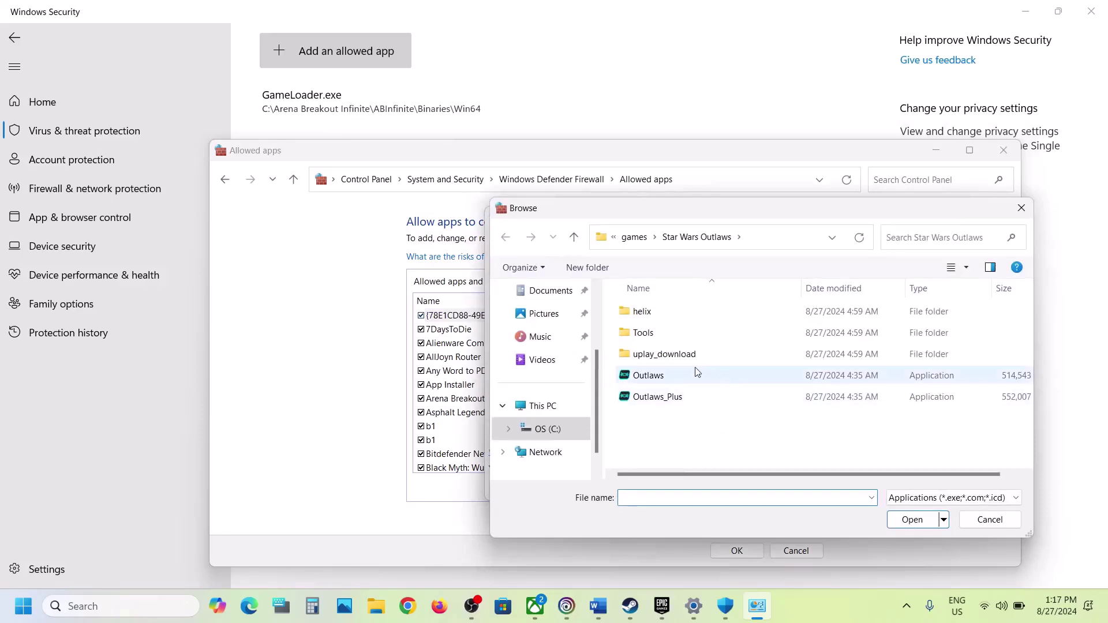
click(672, 380)
click(912, 520)
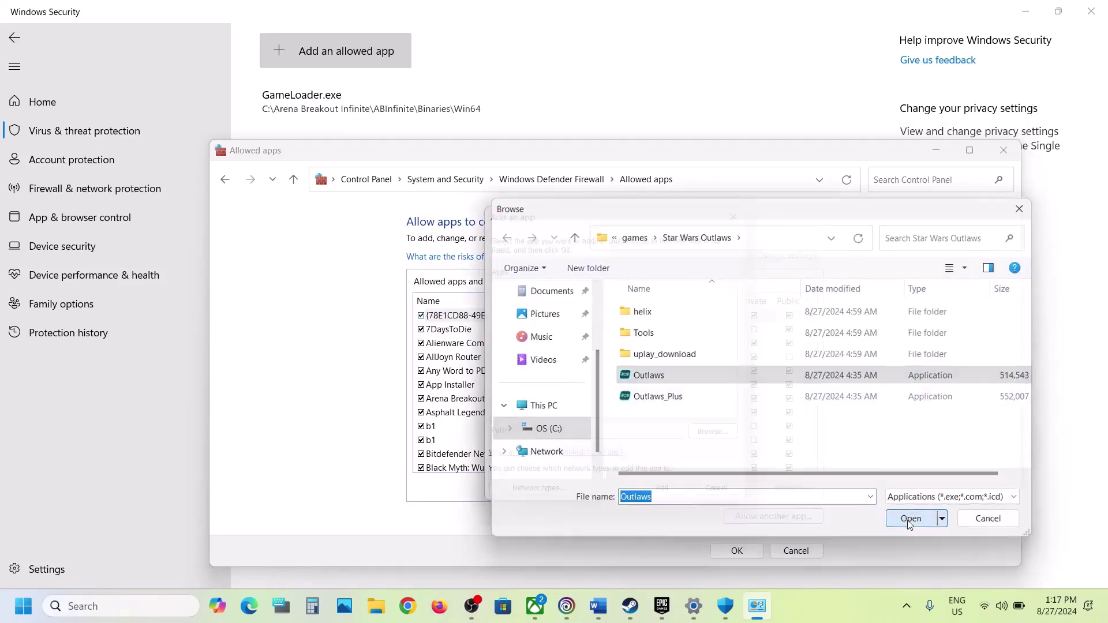
click(661, 488)
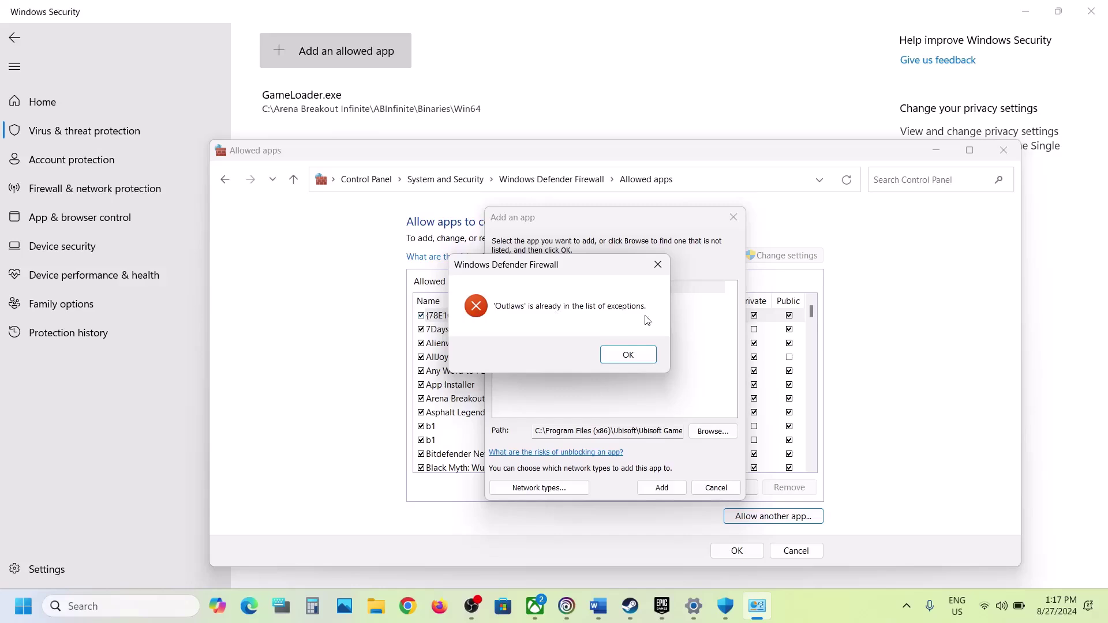
click(628, 354)
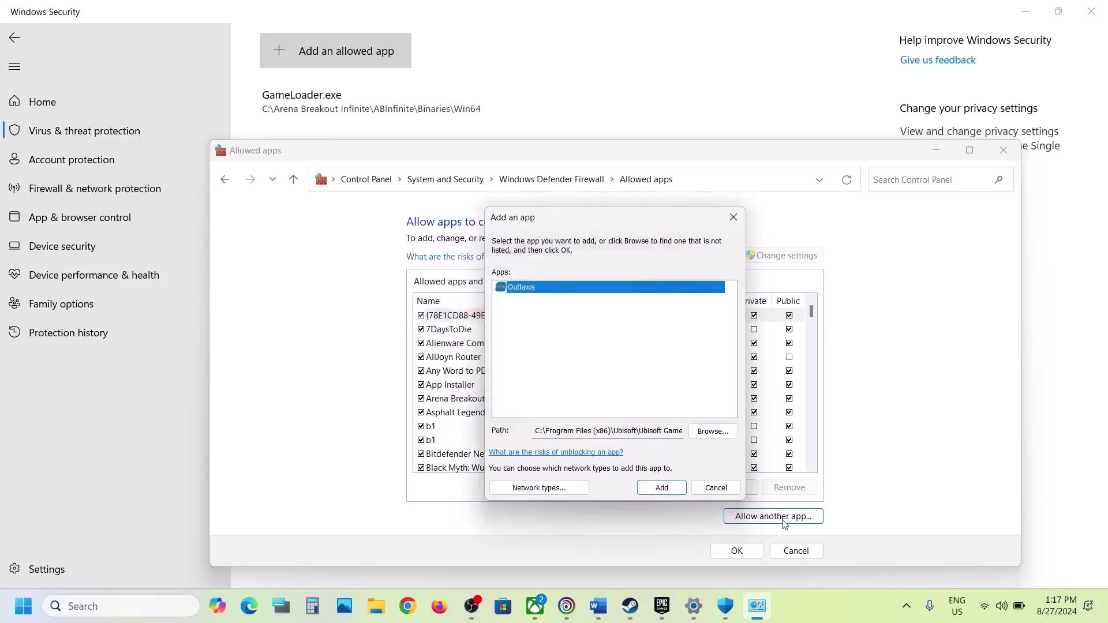
Try to add the Outlaws_Plus application from the Star Wars Outlaws folder to the firewall's allowed apps
click(713, 432)
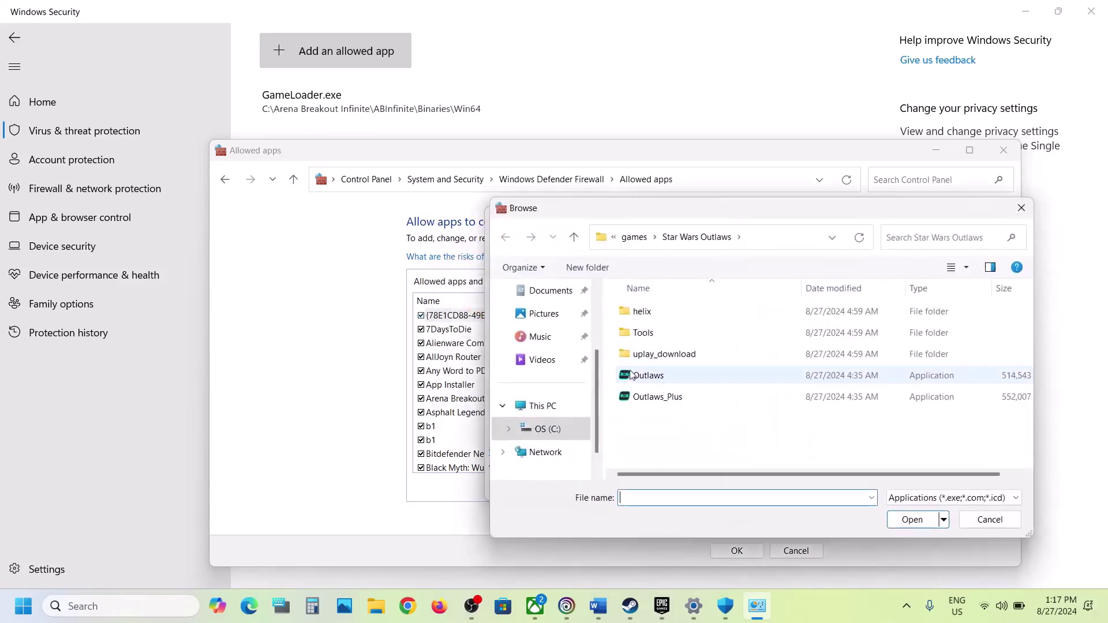
click(638, 398)
click(910, 519)
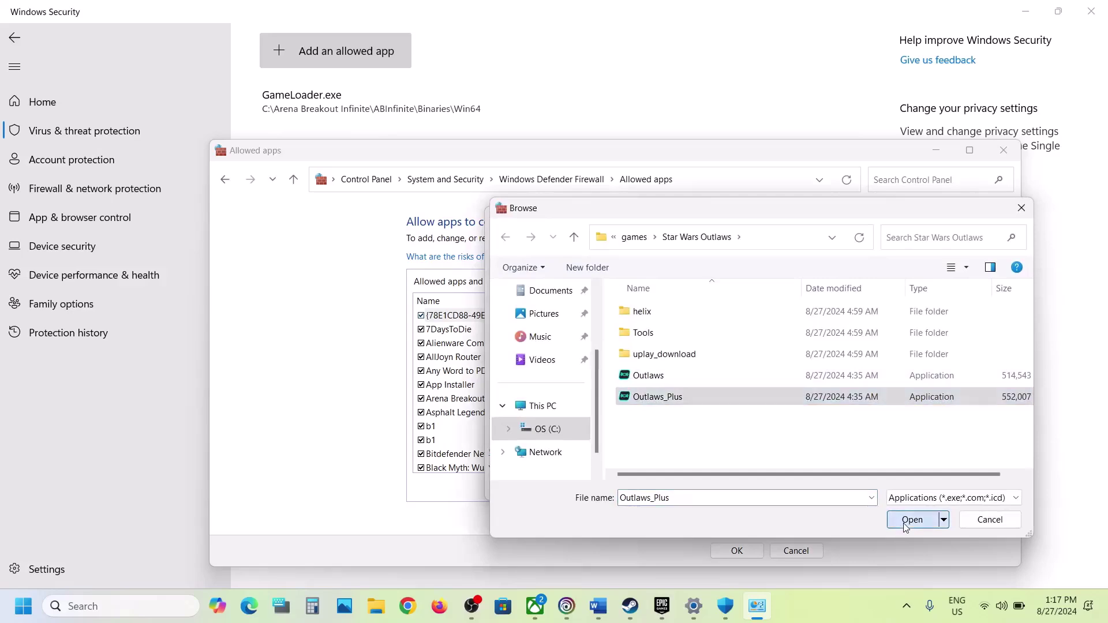
click(670, 493)
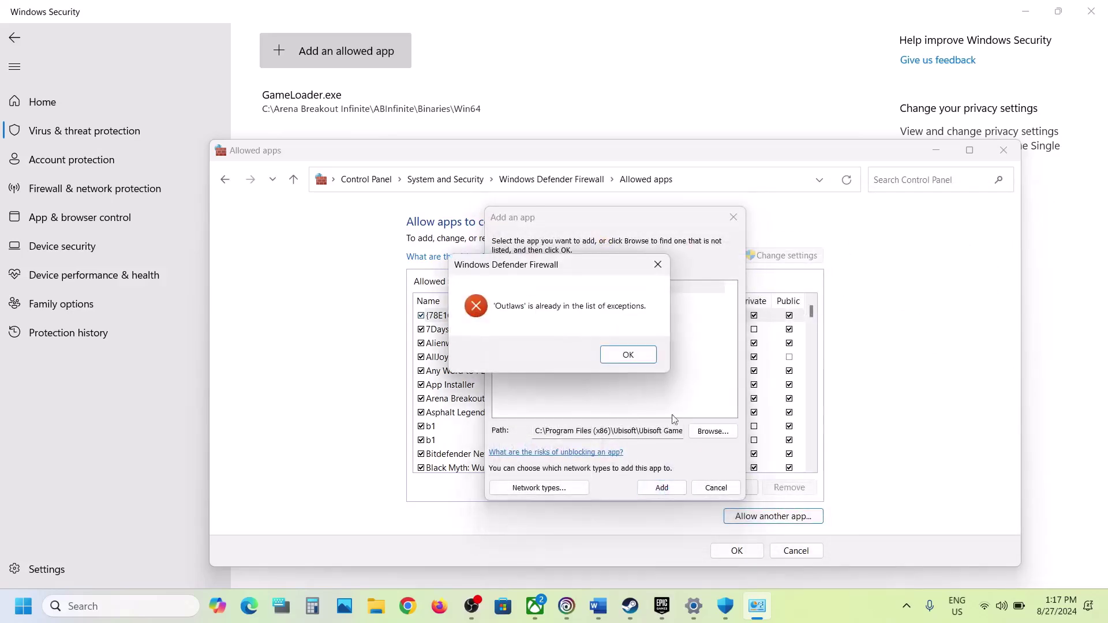
click(628, 354)
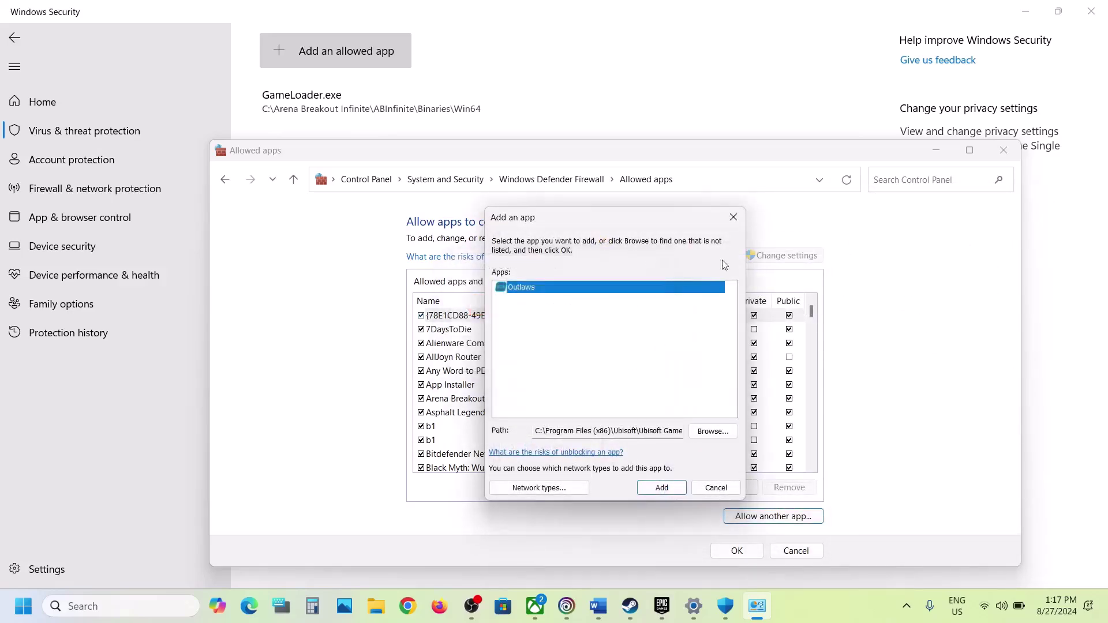
Close the Add an app dialog, the firewall's Allowed apps window and Windows Security
click(733, 217)
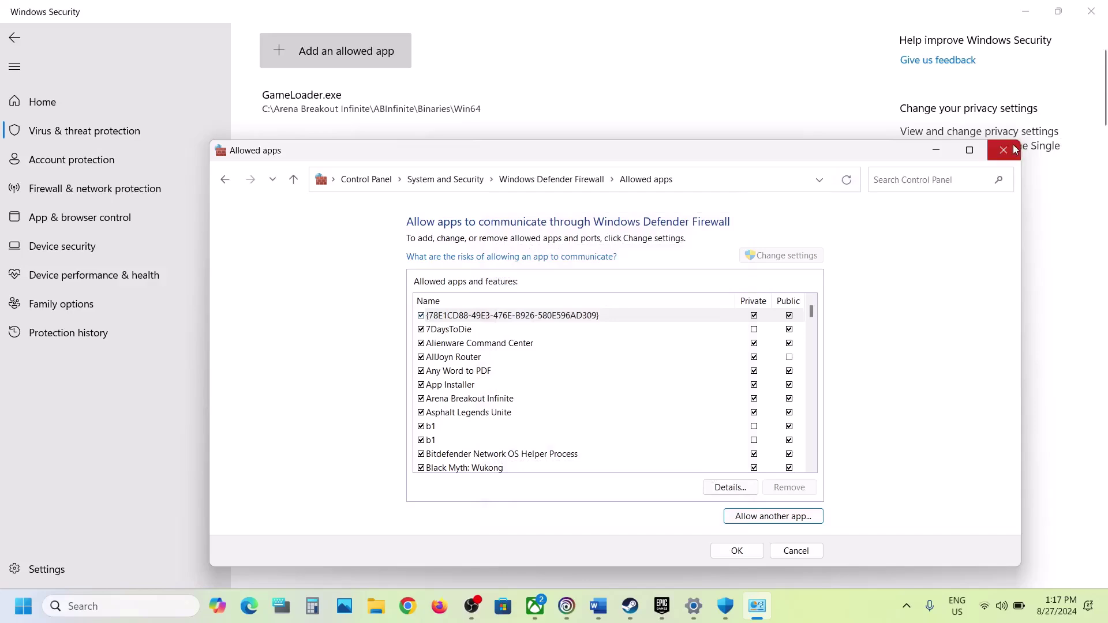
click(1005, 150)
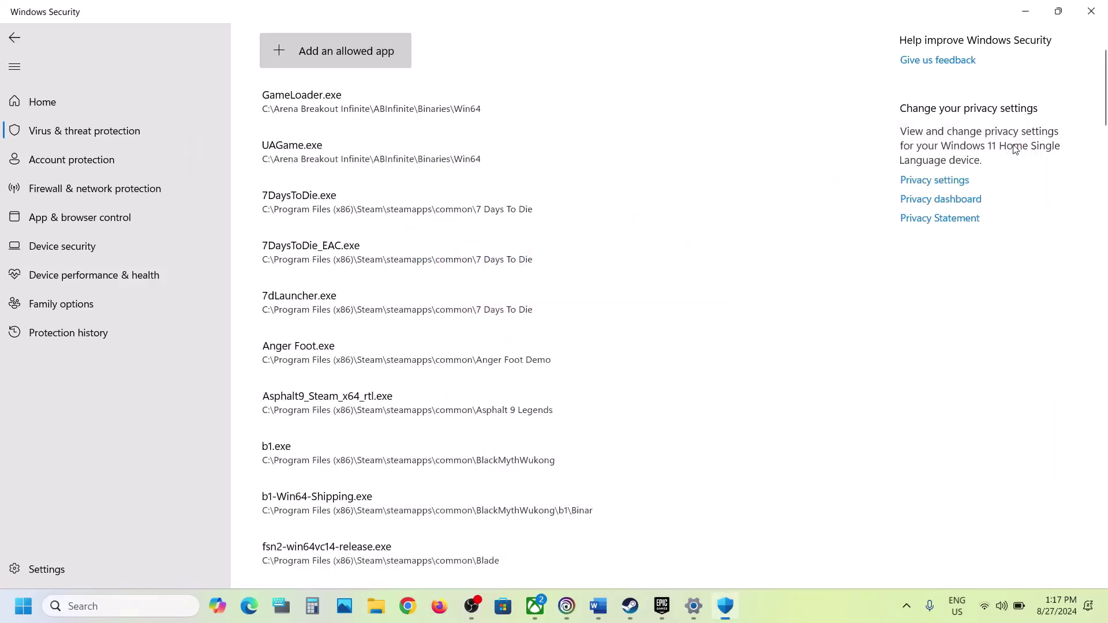
click(1092, 22)
click(1092, 11)
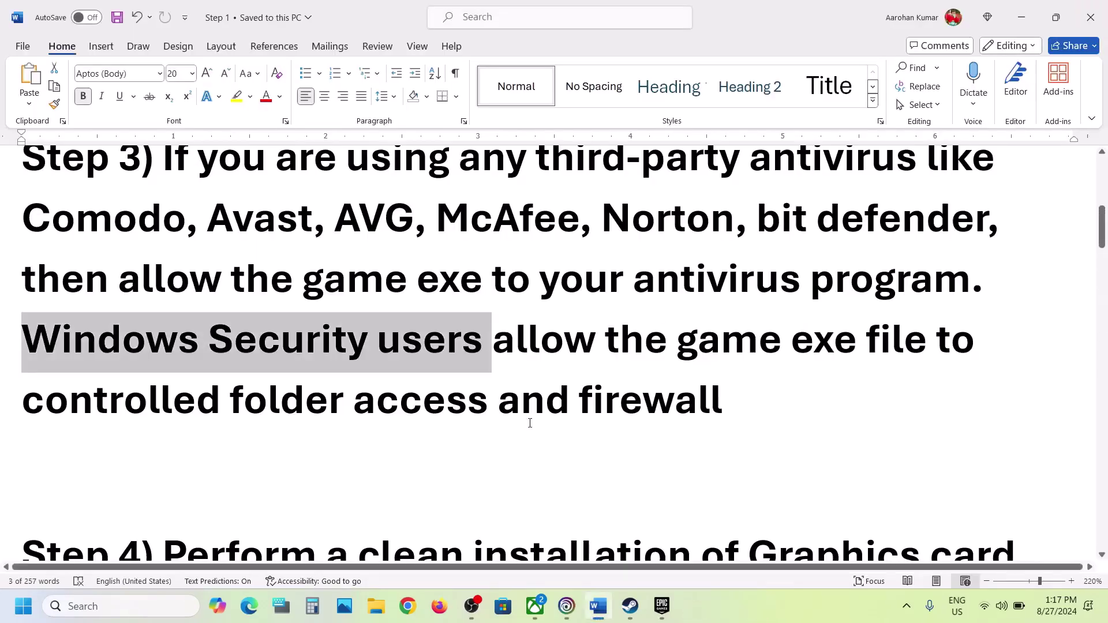
Review Step 4 of the Word document on clean graphics driver installation, highlighting its instruction and the NVIDIA and AMD links
scroll(529, 422, down, 5)
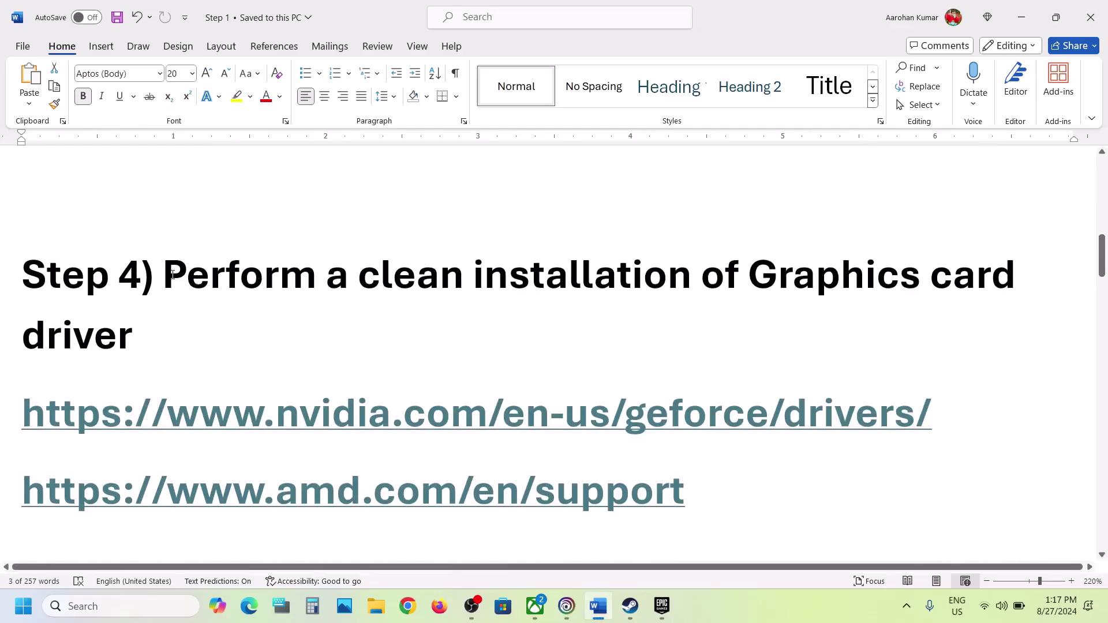
drag(172, 275, 495, 333)
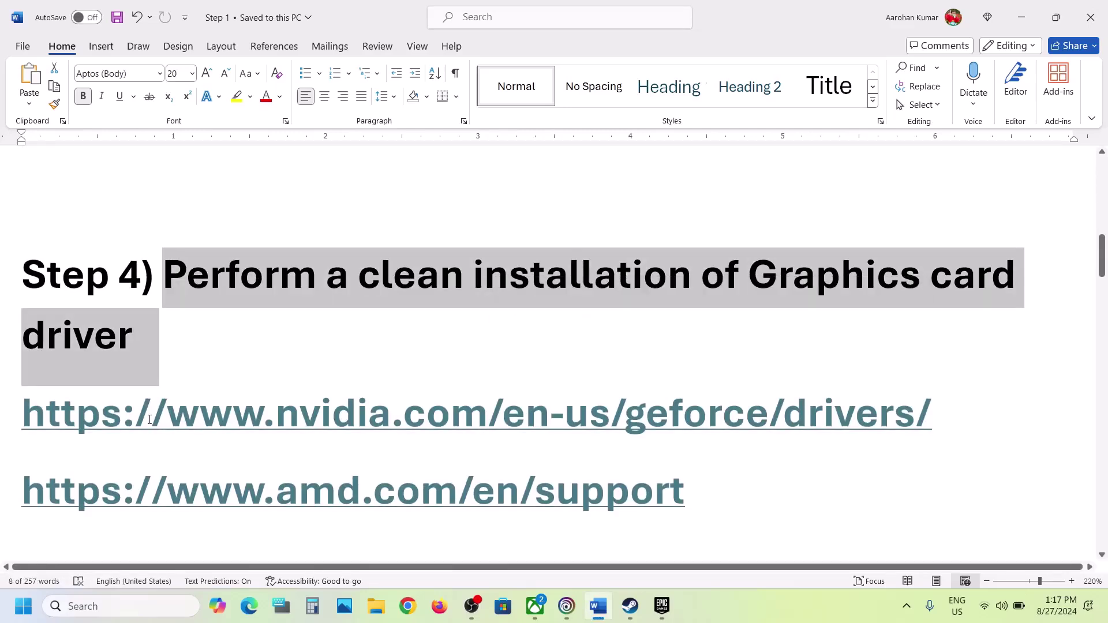
drag(149, 419, 550, 420)
scroll(539, 439, down, 2)
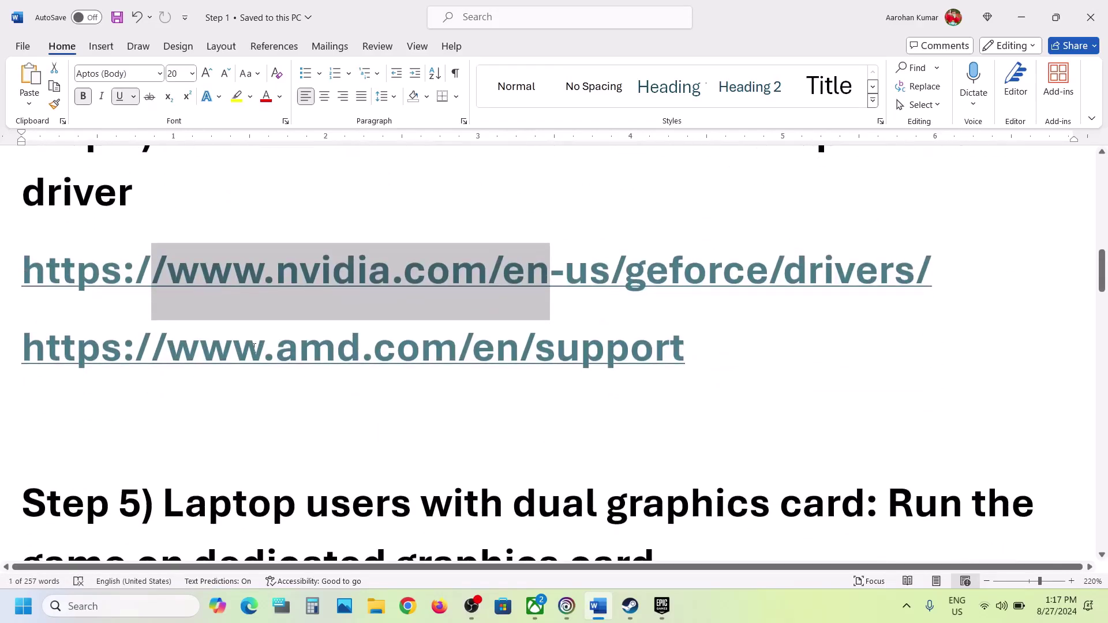
drag(234, 346, 605, 347)
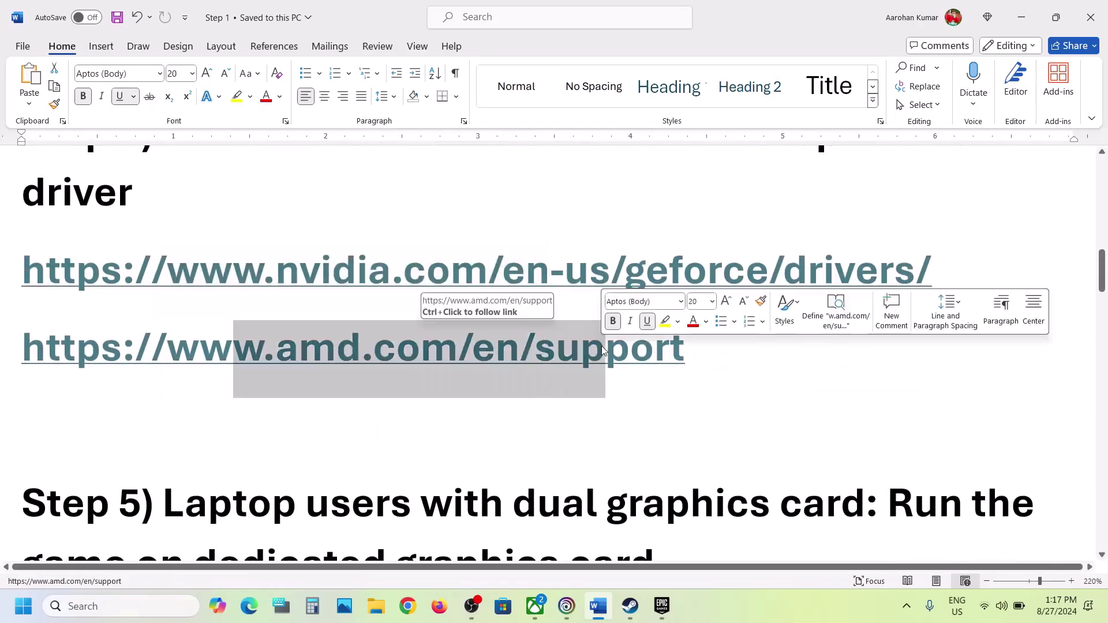
Switch to NVIDIA's drivers page in Chrome and find drivers for the GeForce RTX 3050 Laptop GPU, Windows 11, English (US)
click(580, 610)
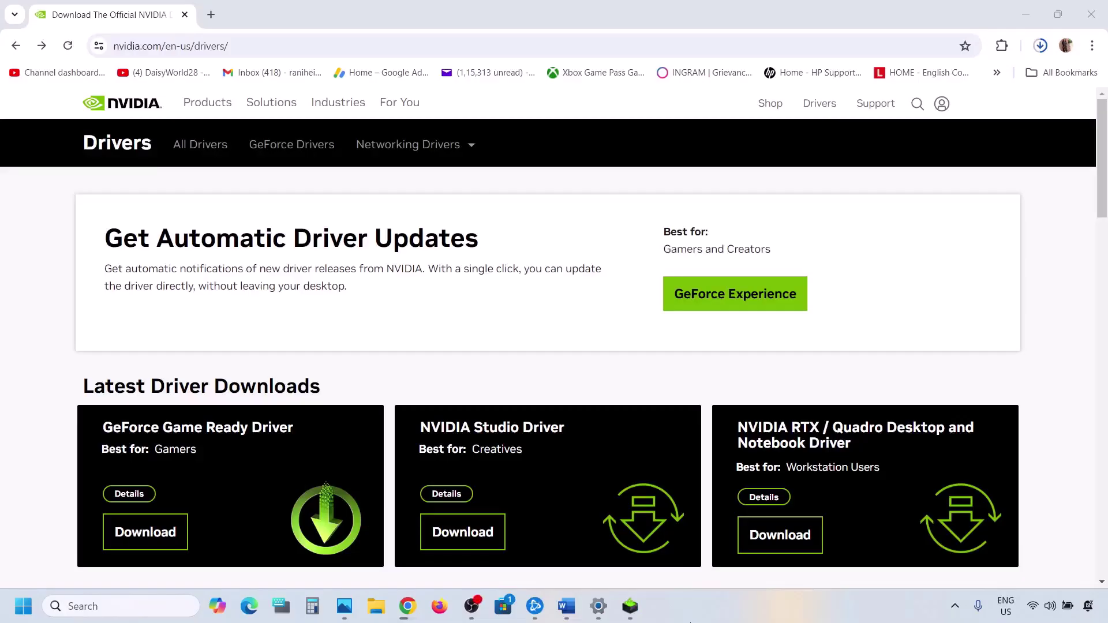
scroll(256, 413, down, 8)
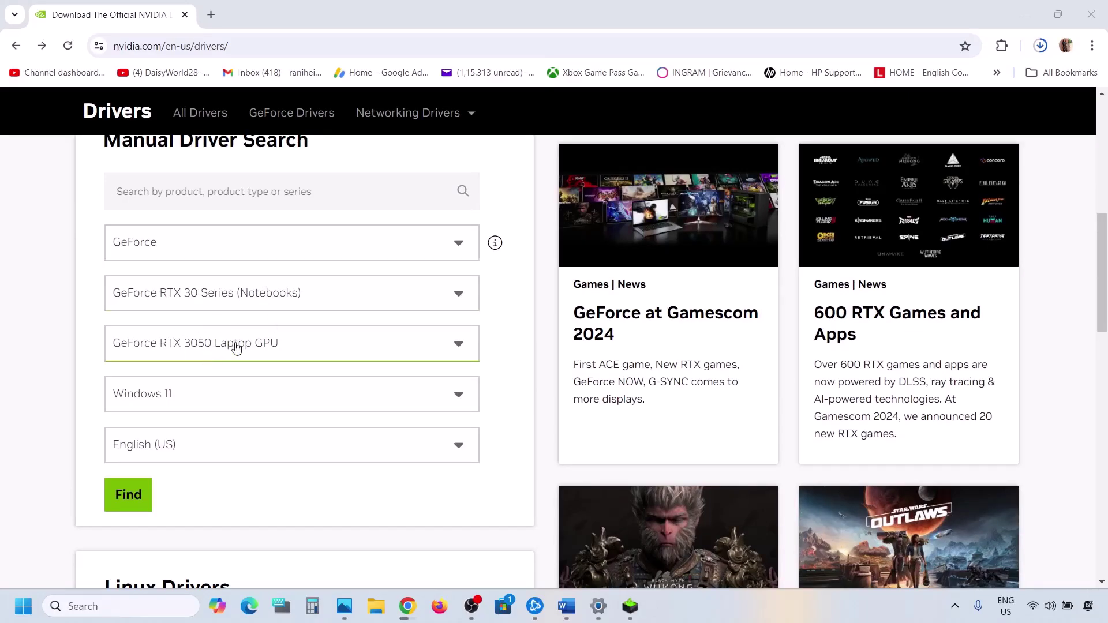
click(208, 310)
click(88, 320)
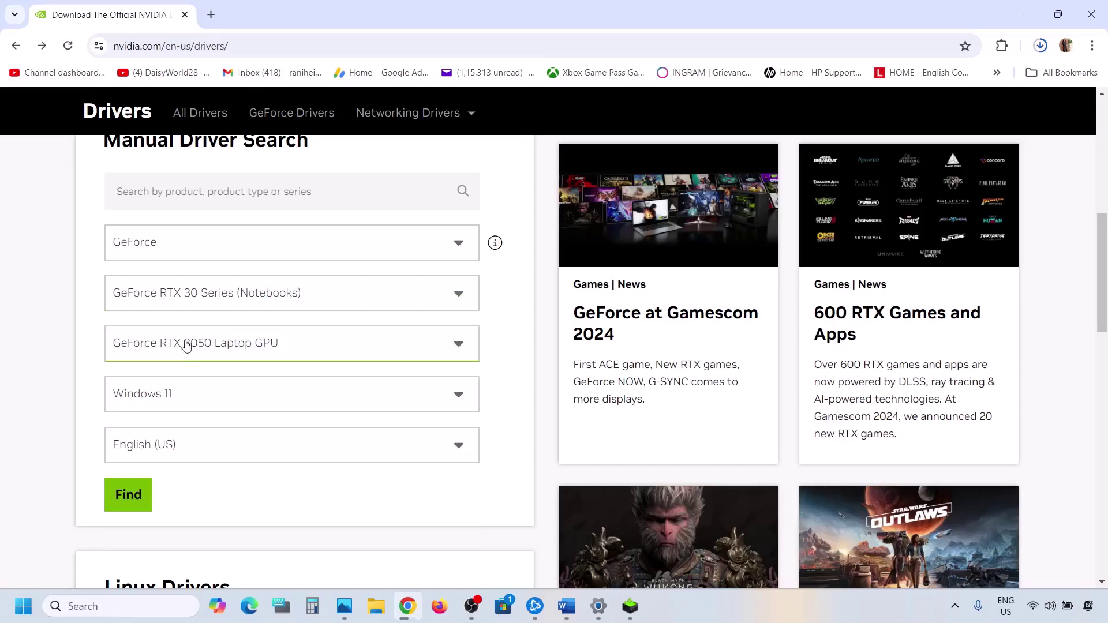
click(163, 410)
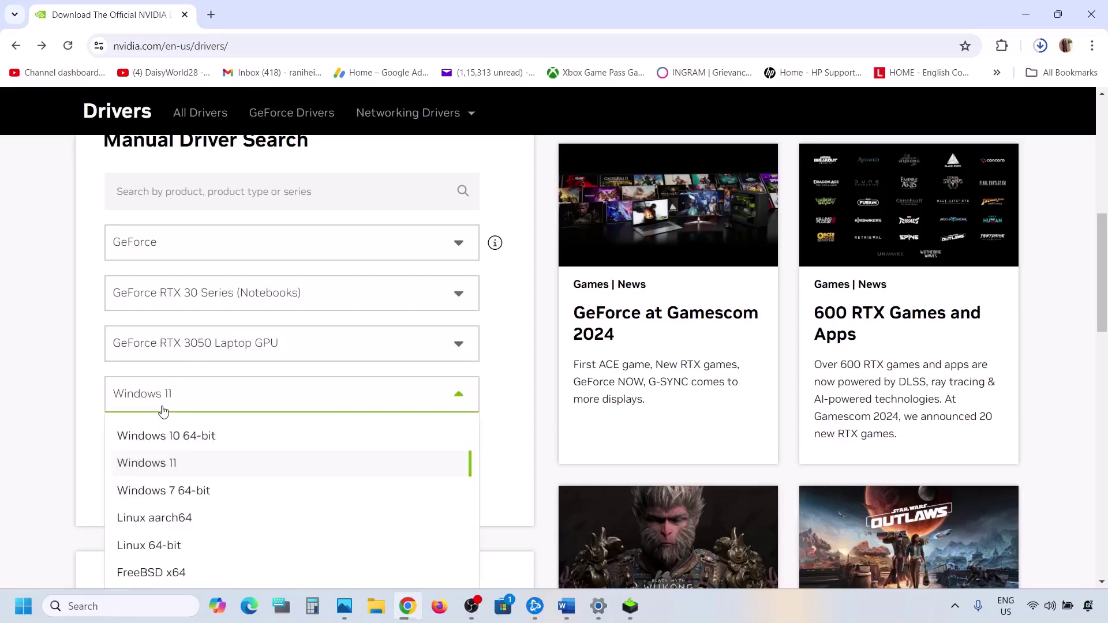
click(58, 376)
scroll(213, 413, down, 1)
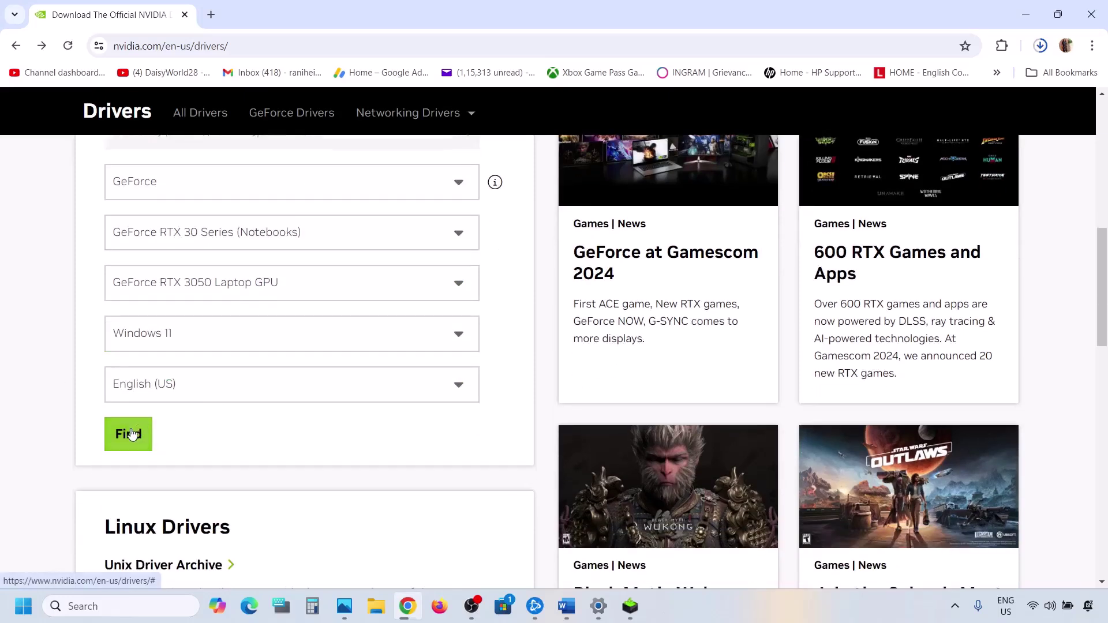
click(132, 434)
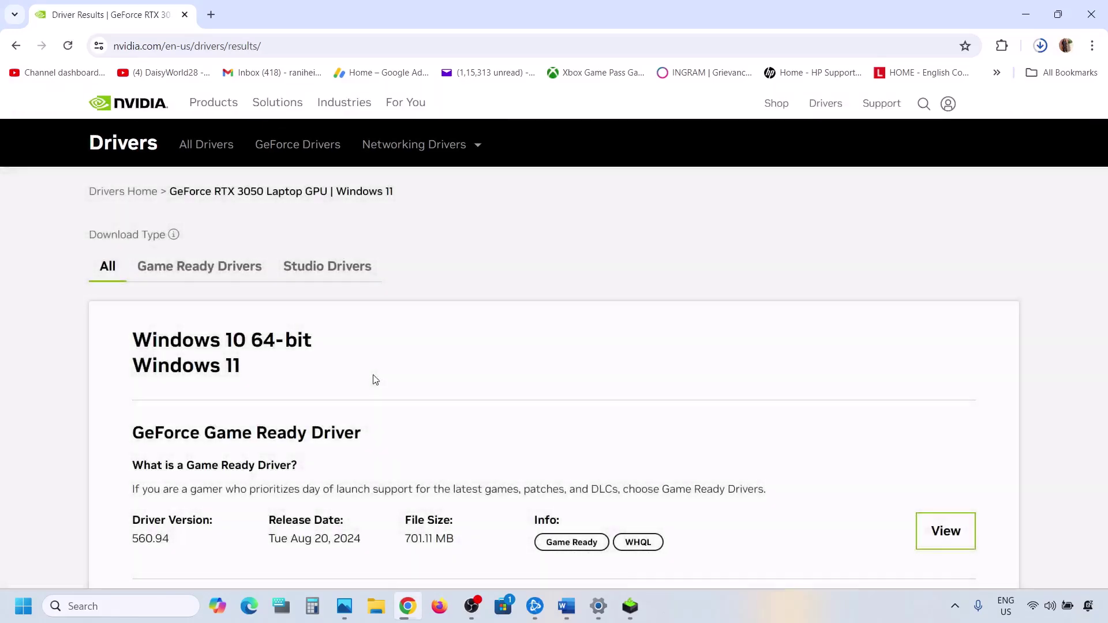
Check the GeForce Game Ready Driver's version in the search results and open its details page
scroll(374, 379, down, 3)
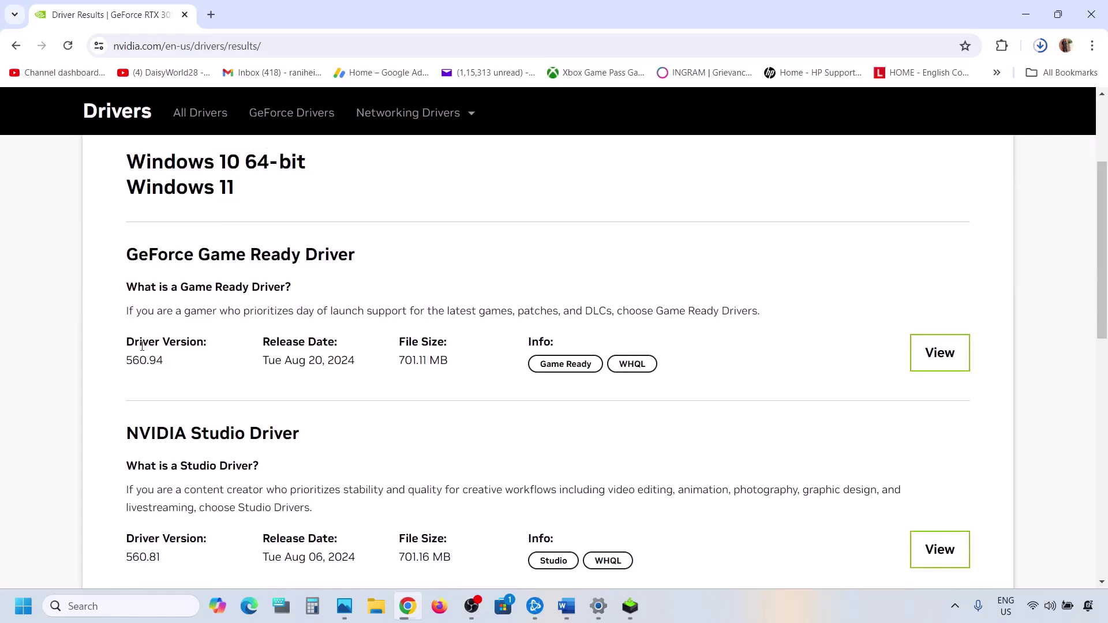
drag(134, 343, 201, 339)
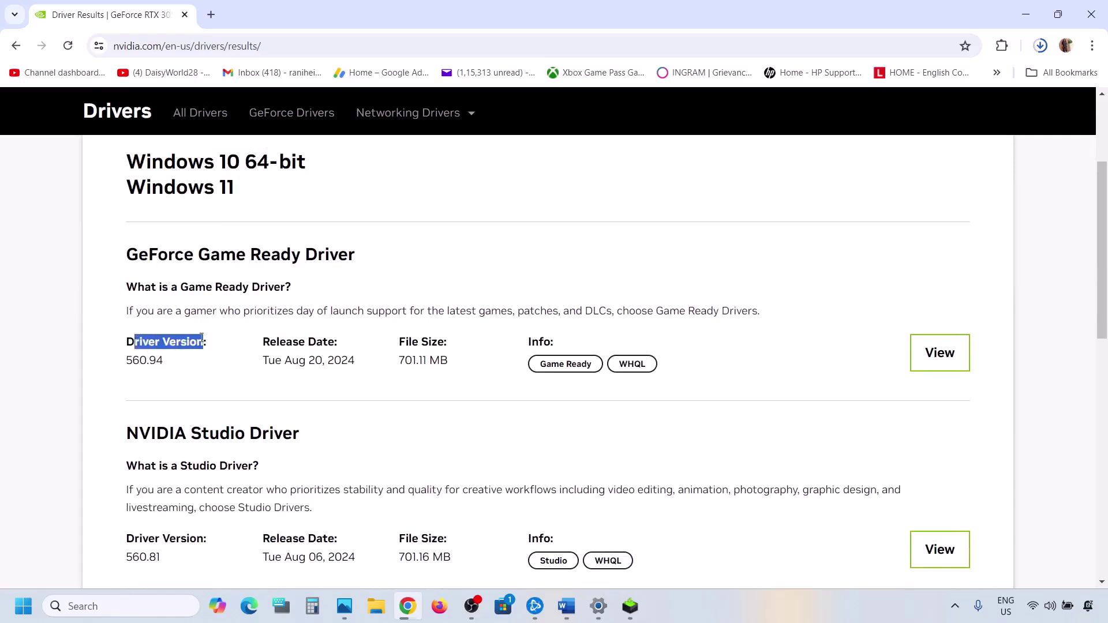
click(131, 363)
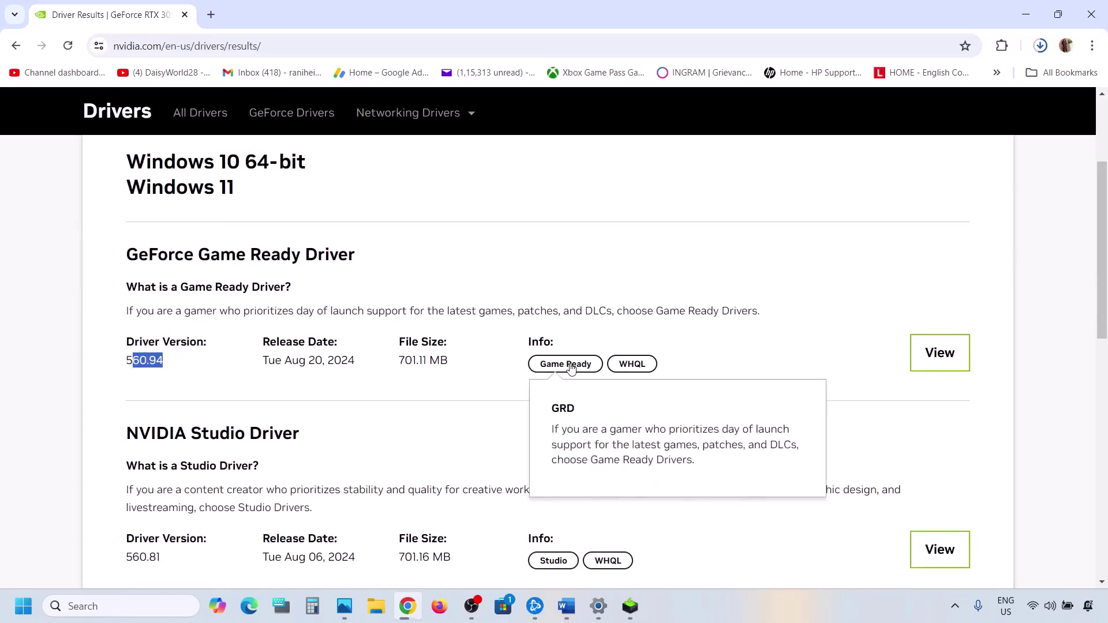
click(938, 352)
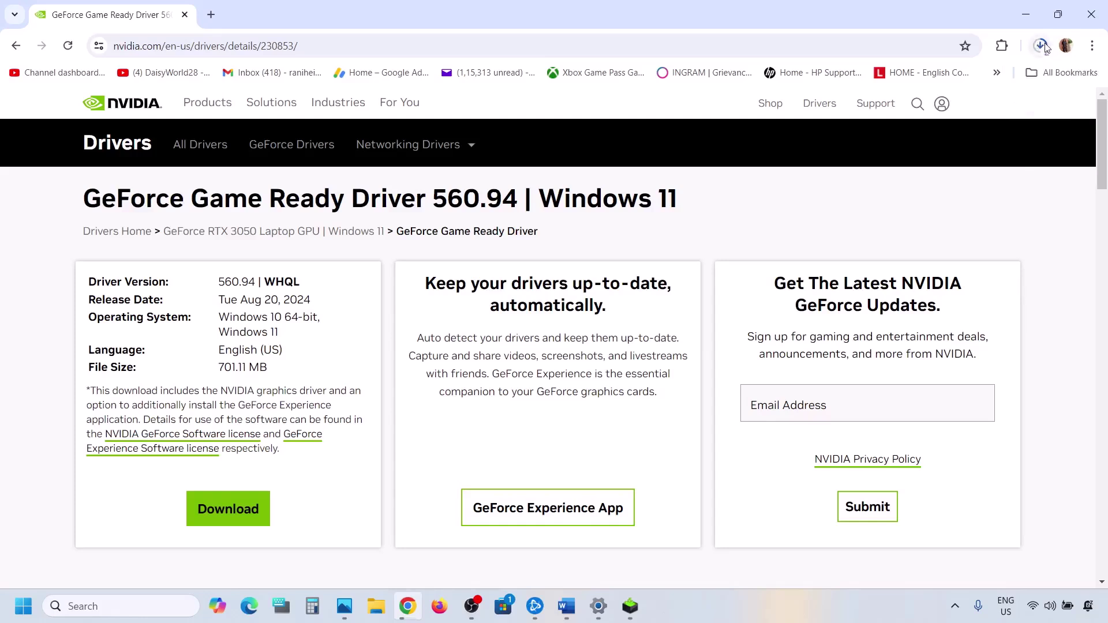
Accept the license in the NVIDIA Installer and start a custom driver installation with the clean installation option enabled
click(631, 609)
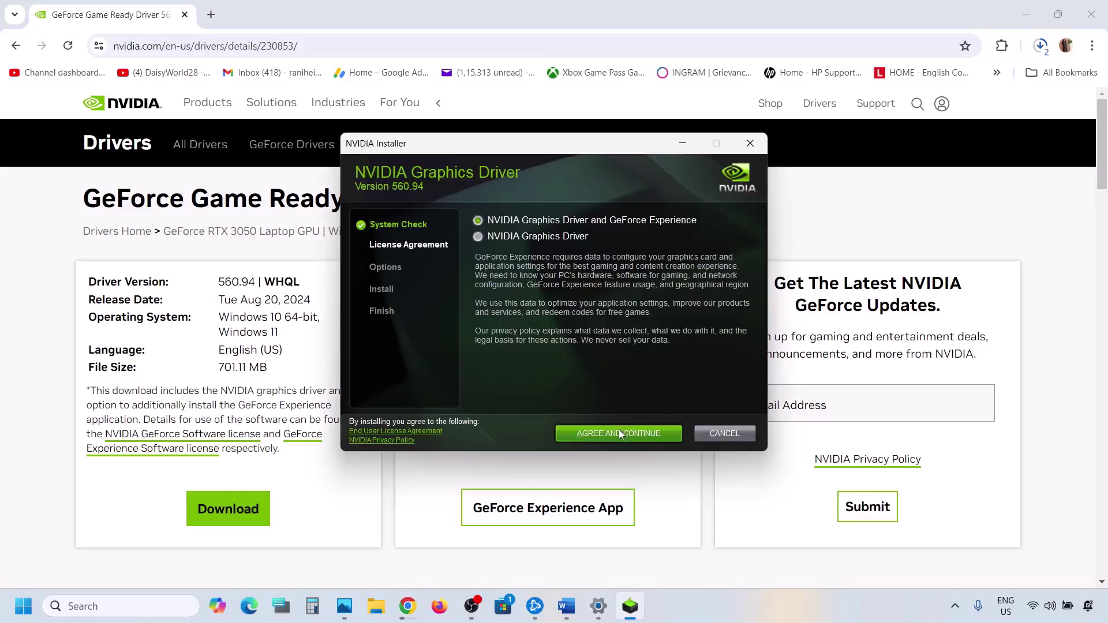
click(621, 435)
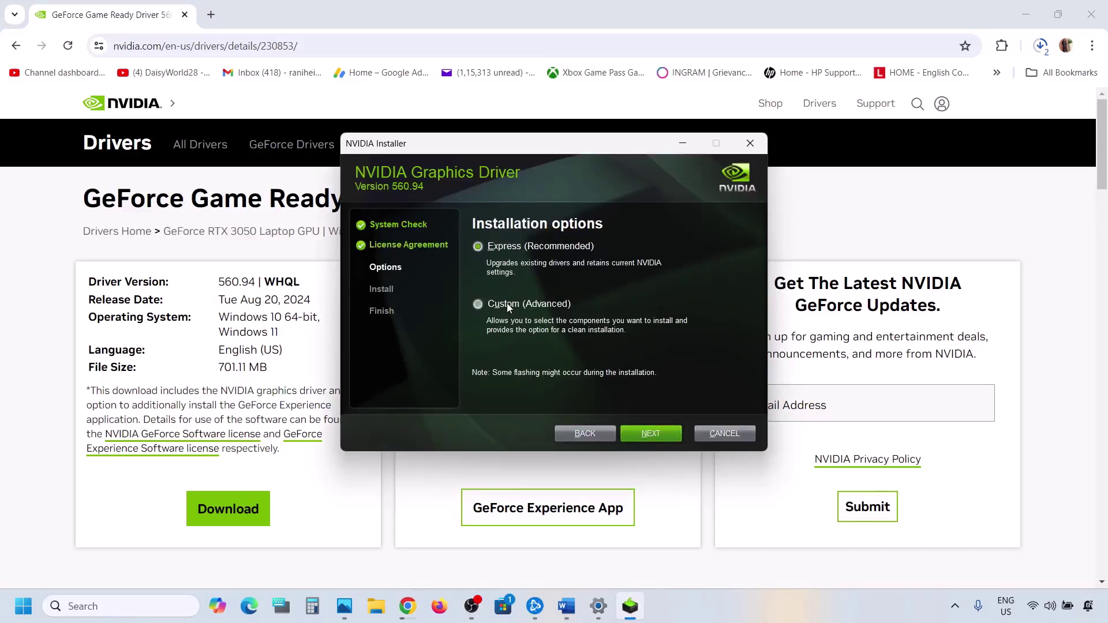
click(641, 435)
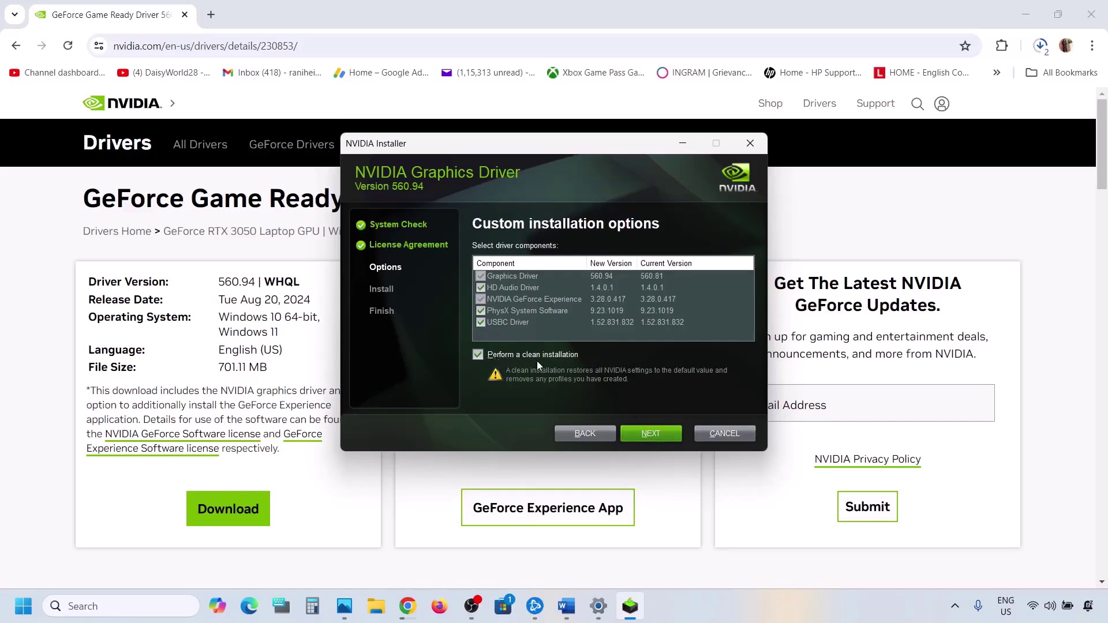
click(654, 435)
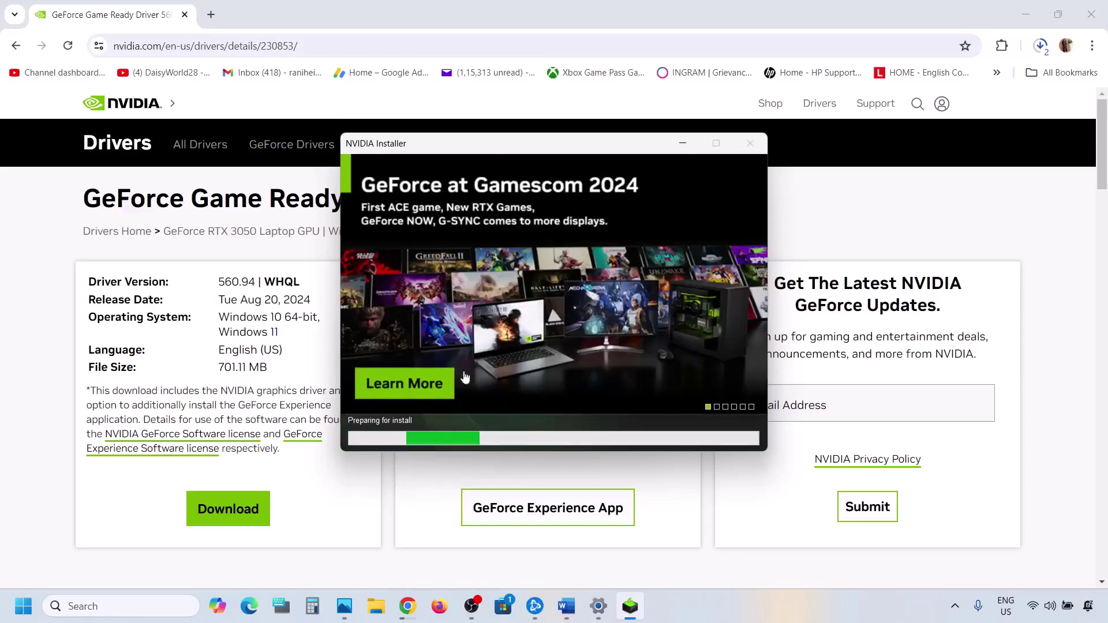
click(23, 606)
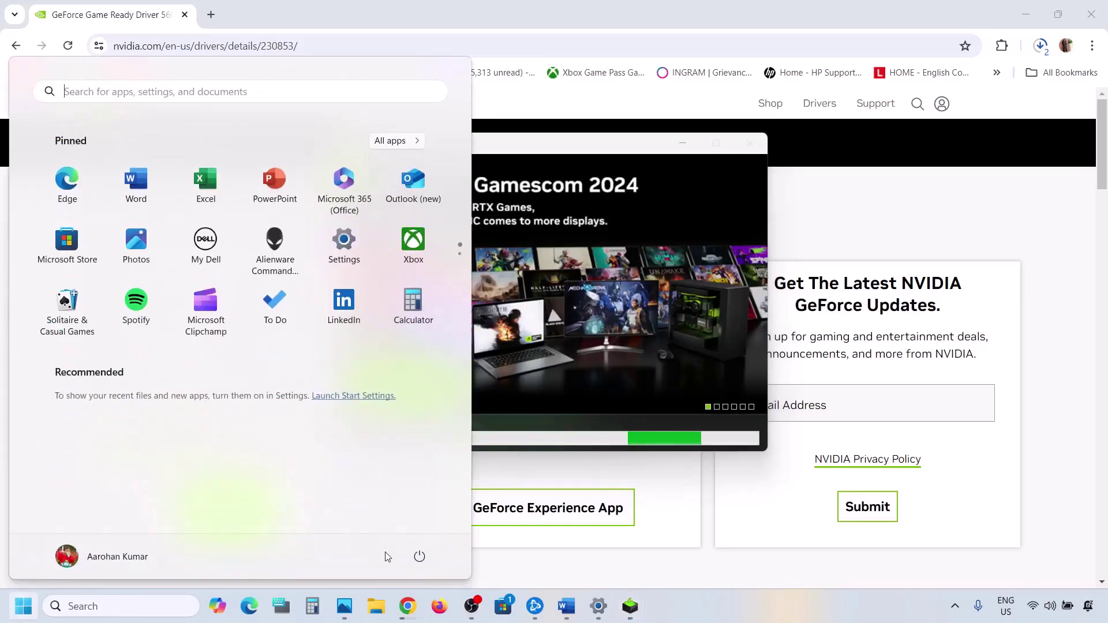
click(419, 557)
click(702, 324)
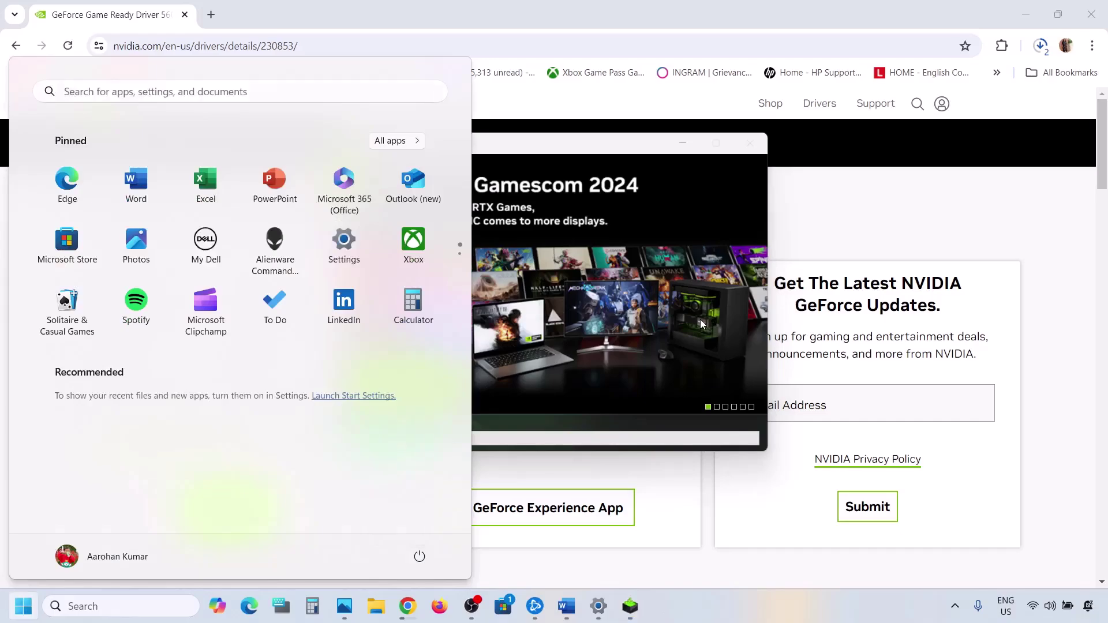
click(702, 324)
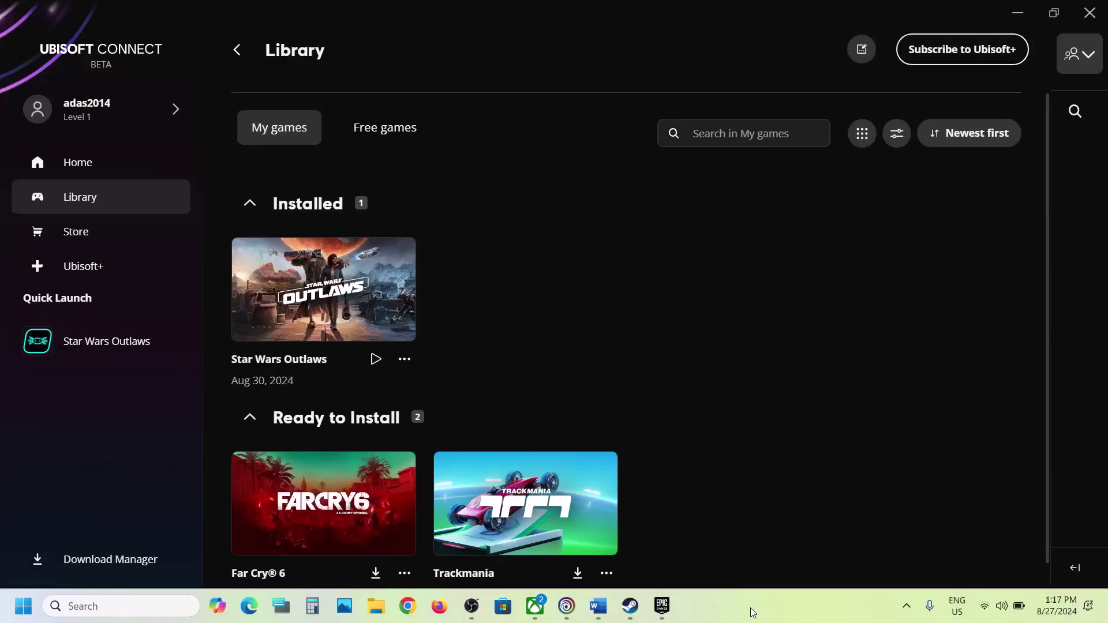
Switch to the Word document and review Step 5 on running the game on the dedicated graphics card, highlighting its key phrases
click(598, 606)
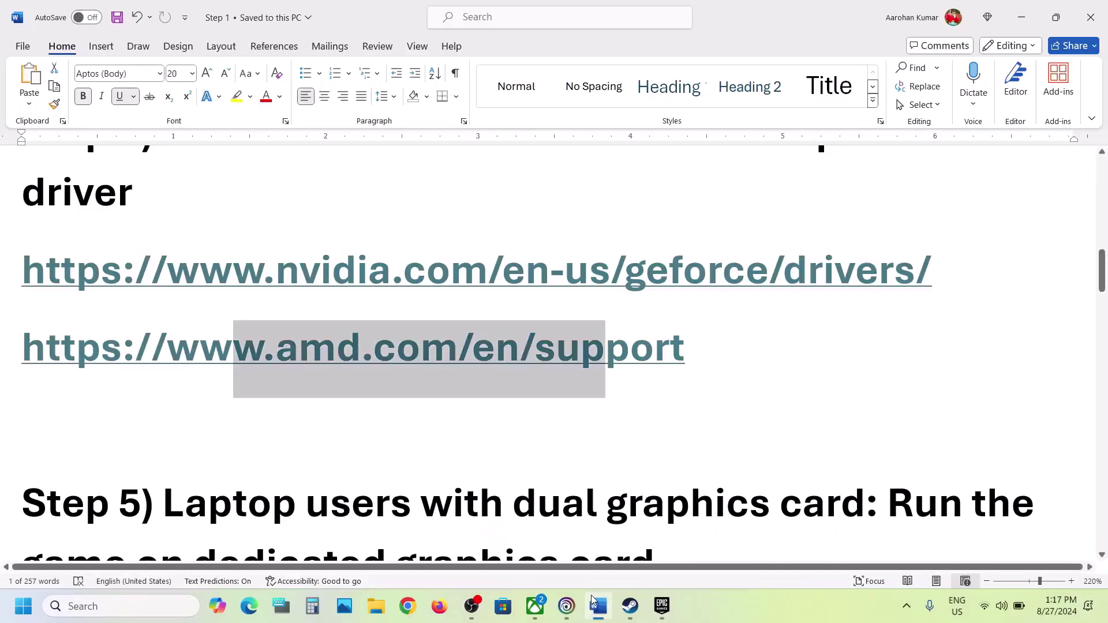
scroll(371, 432, down, 3)
scroll(371, 432, up, 1)
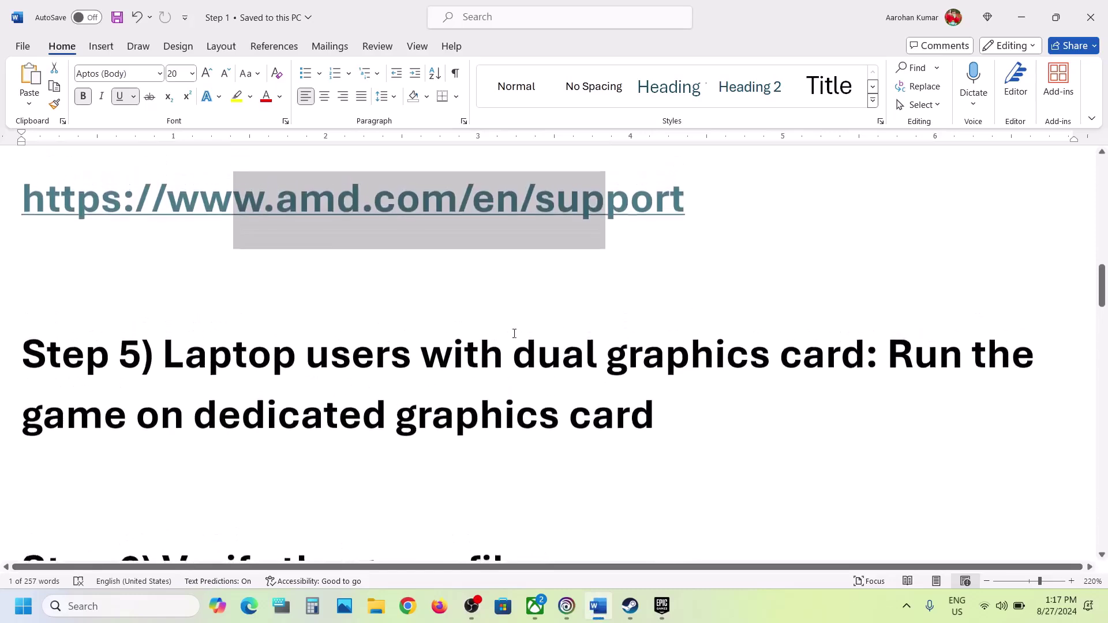
click(537, 355)
drag(657, 349, 865, 358)
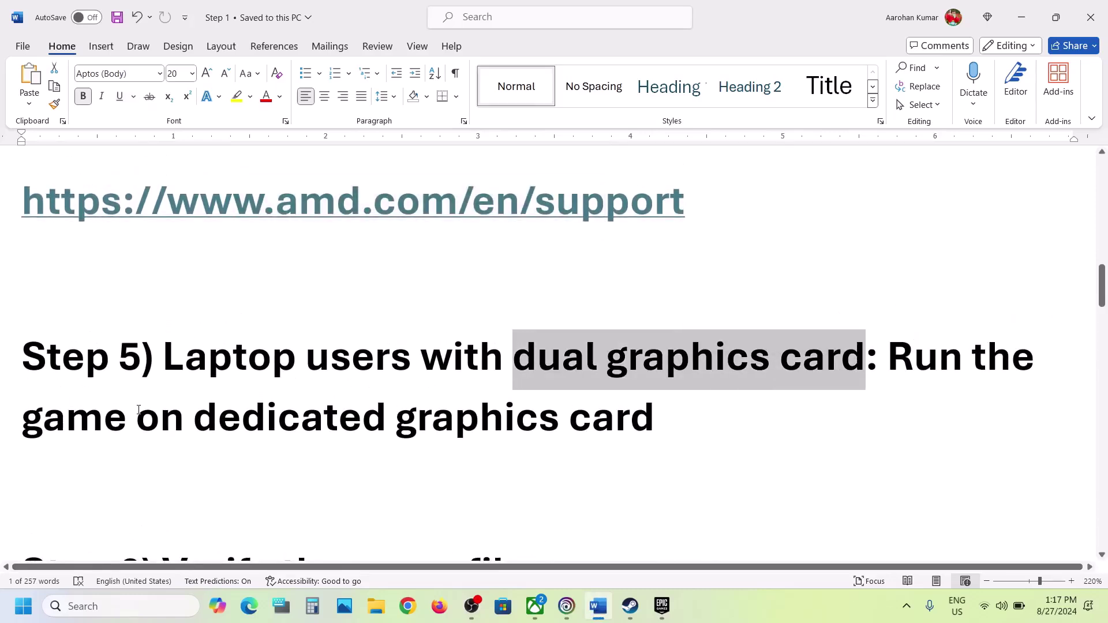
drag(130, 425, 654, 421)
click(591, 418)
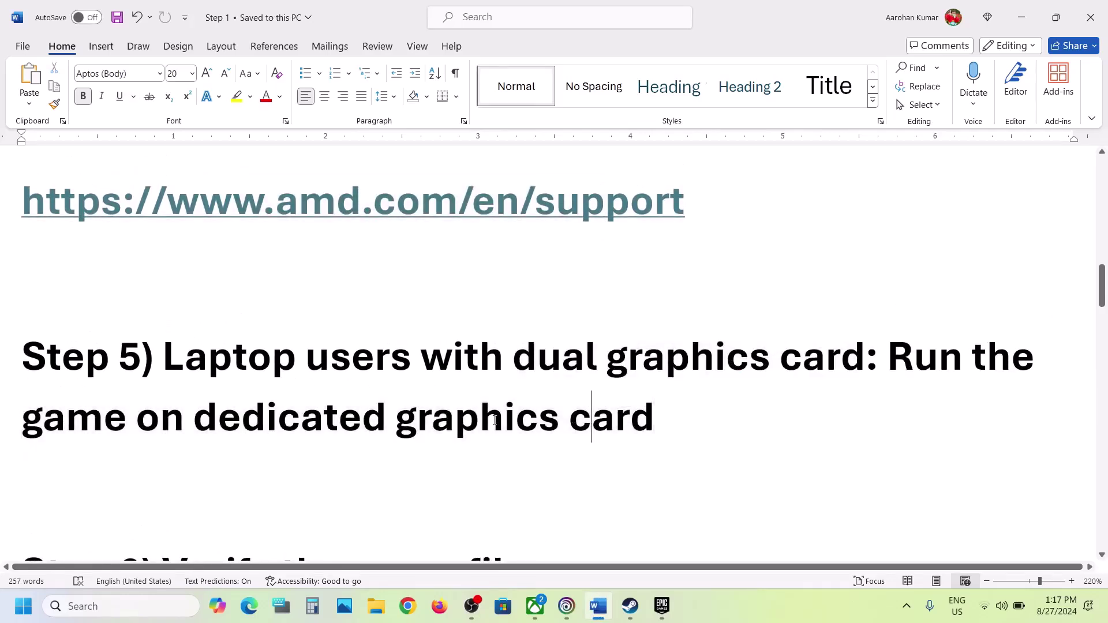
Copy the word "graphics" from Step 5, search Windows for it and open Graphics settings
double_click(495, 420)
key(ctrl+c)
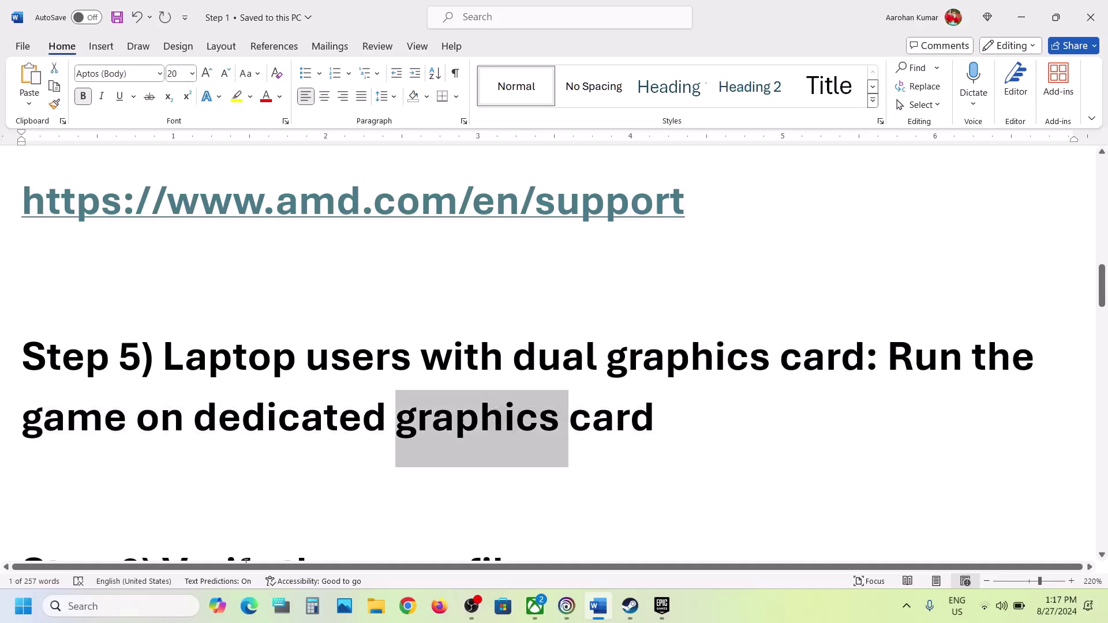
click(182, 608)
key(ctrl+v)
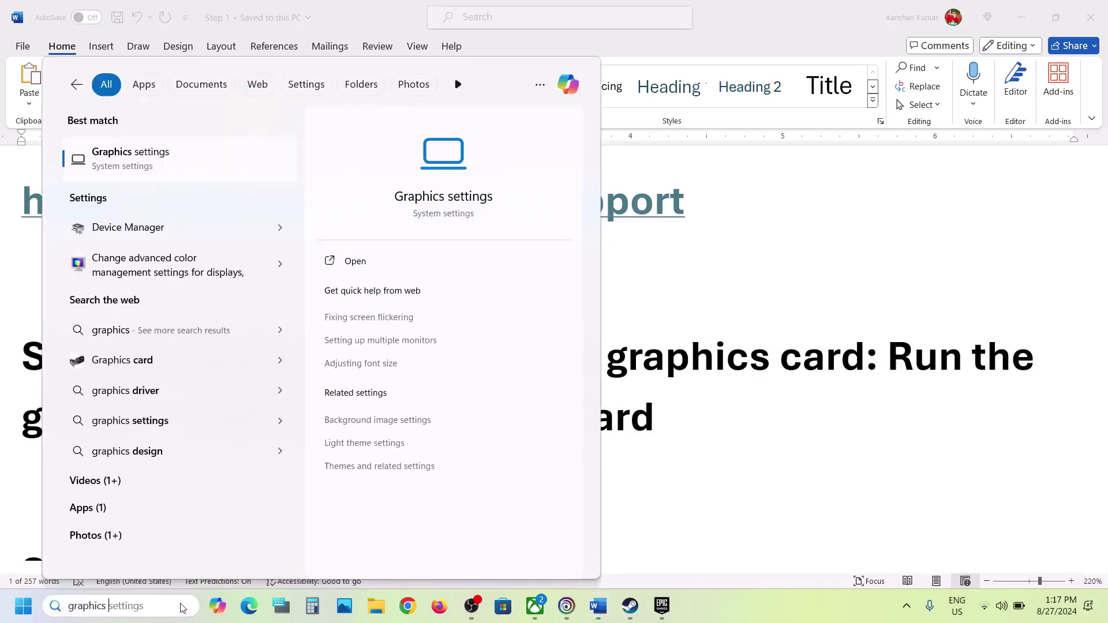
click(132, 158)
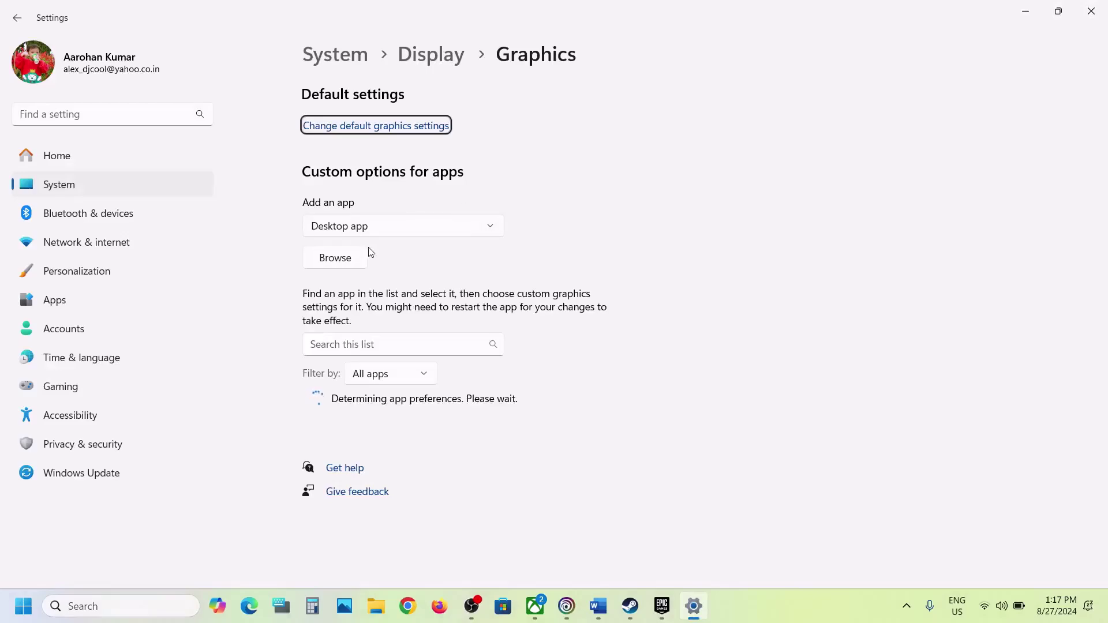
Add the Outlaws application from the Star Wars Outlaws folder to the custom graphics options for desktop apps
click(357, 259)
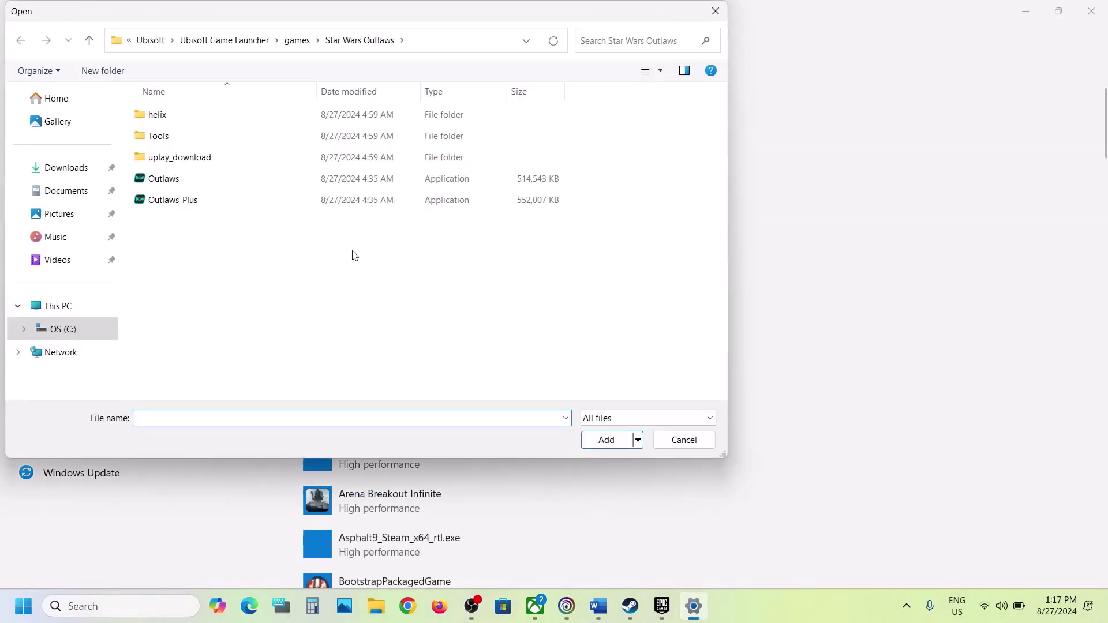
click(195, 180)
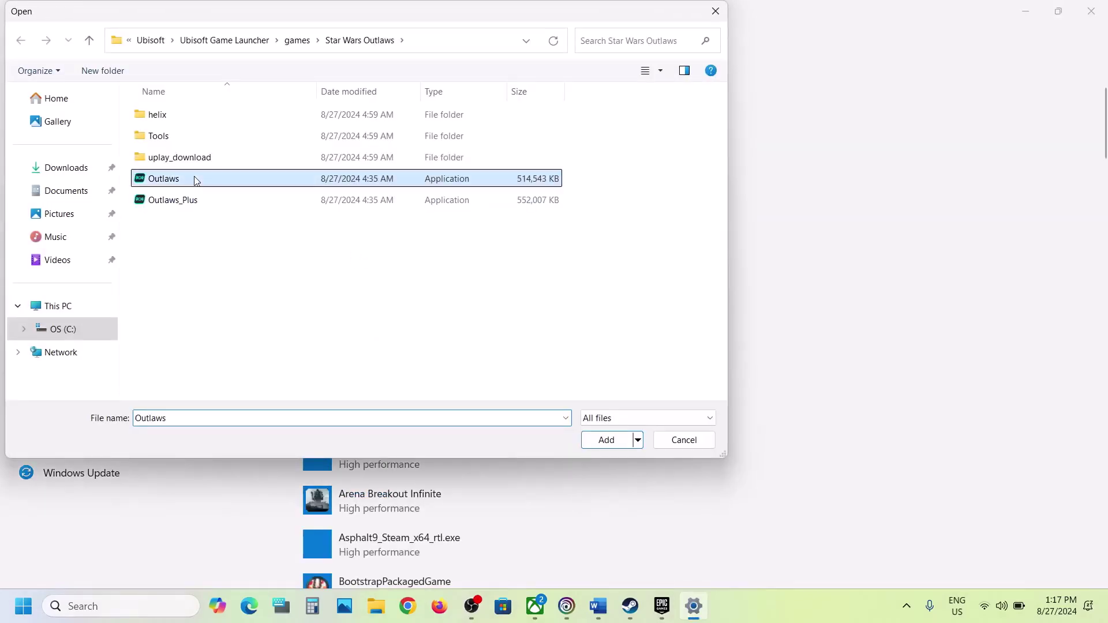
click(603, 440)
Find the Outlaws entry for Outlaws_Plus.exe in the app list and save its graphics preference as High performance
scroll(455, 457, down, 20)
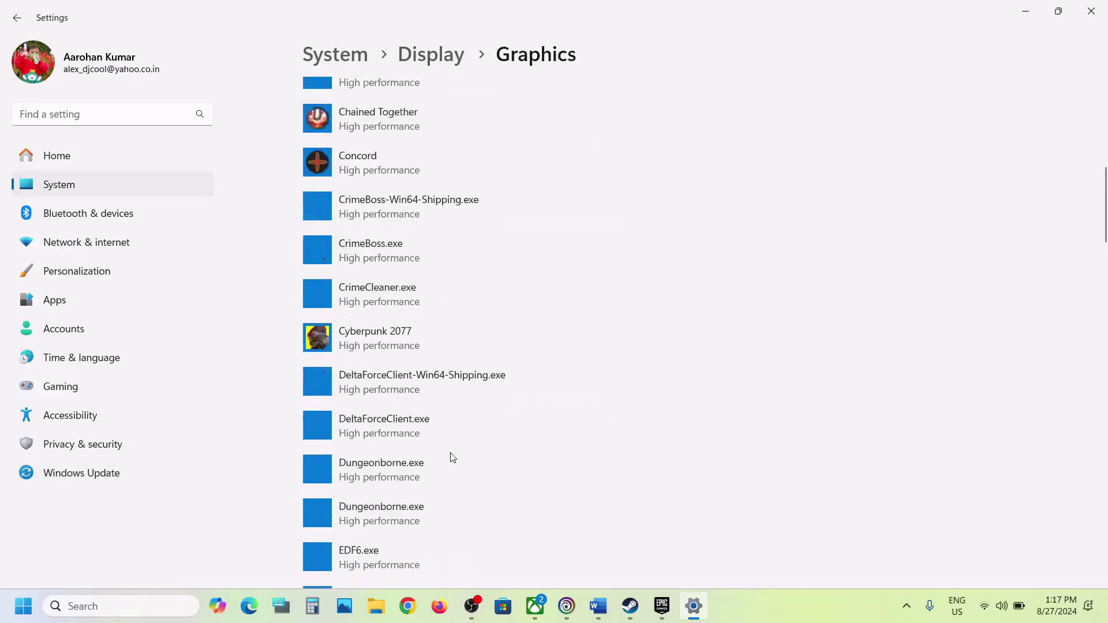
scroll(452, 457, down, 9)
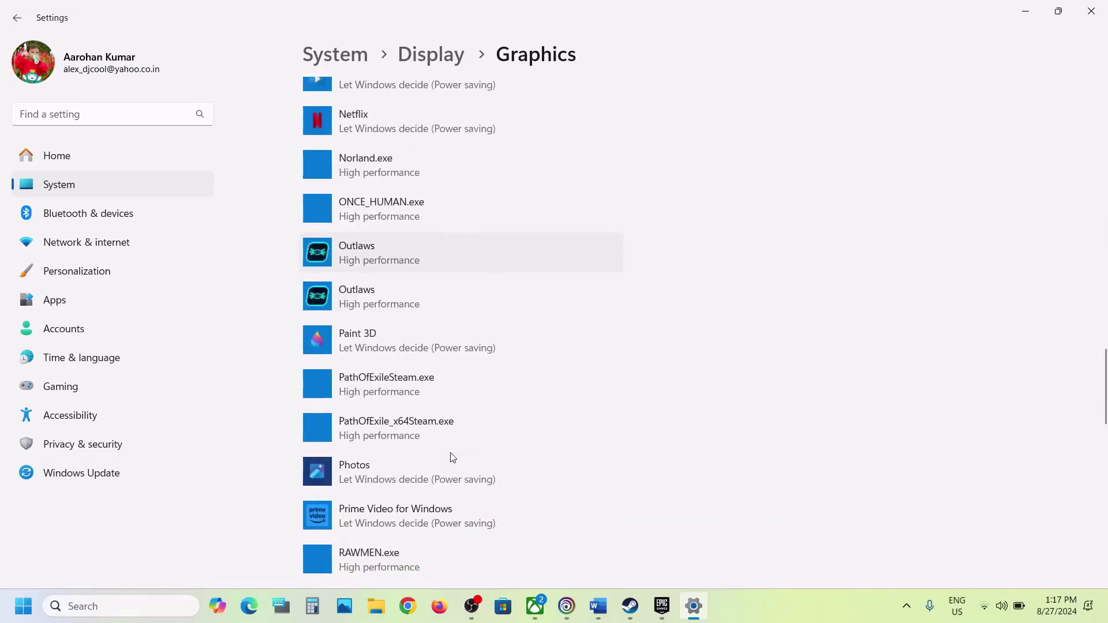
click(378, 266)
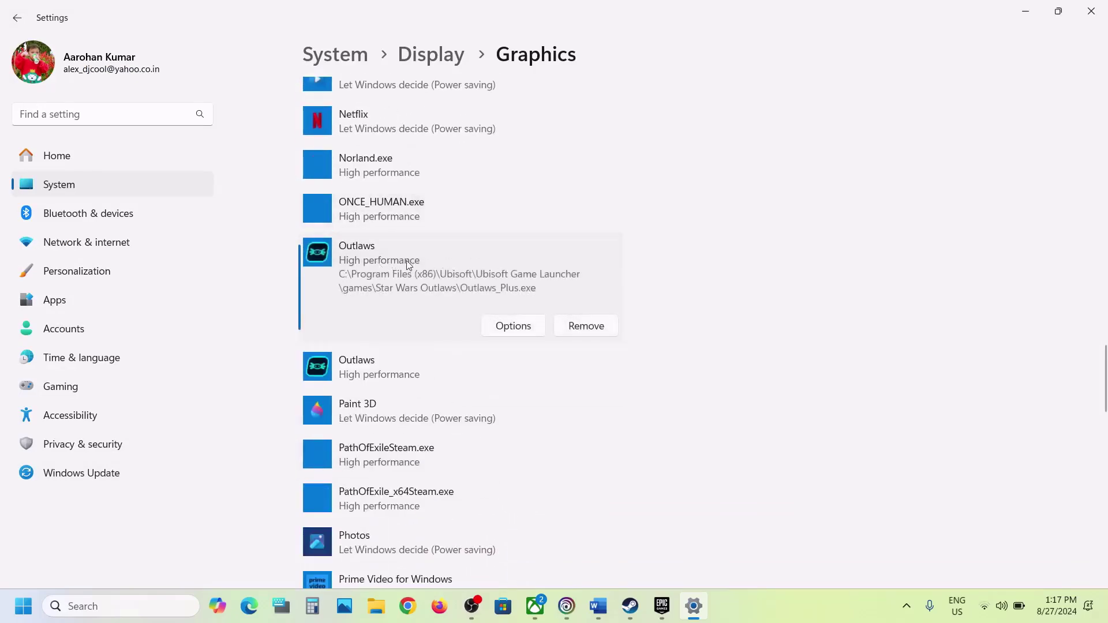
click(506, 329)
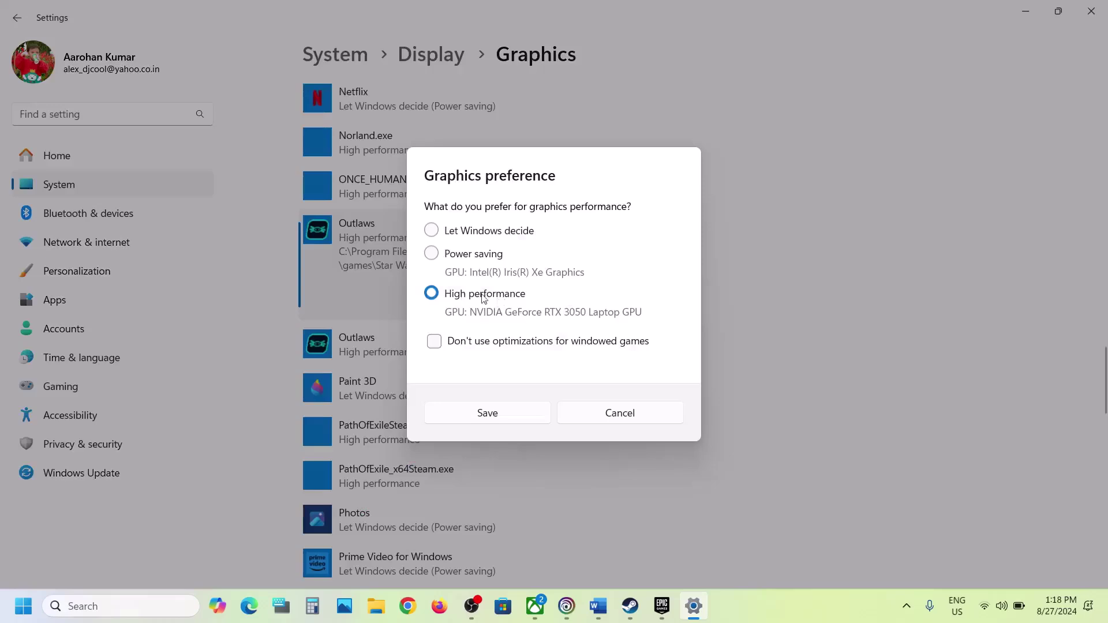
click(489, 412)
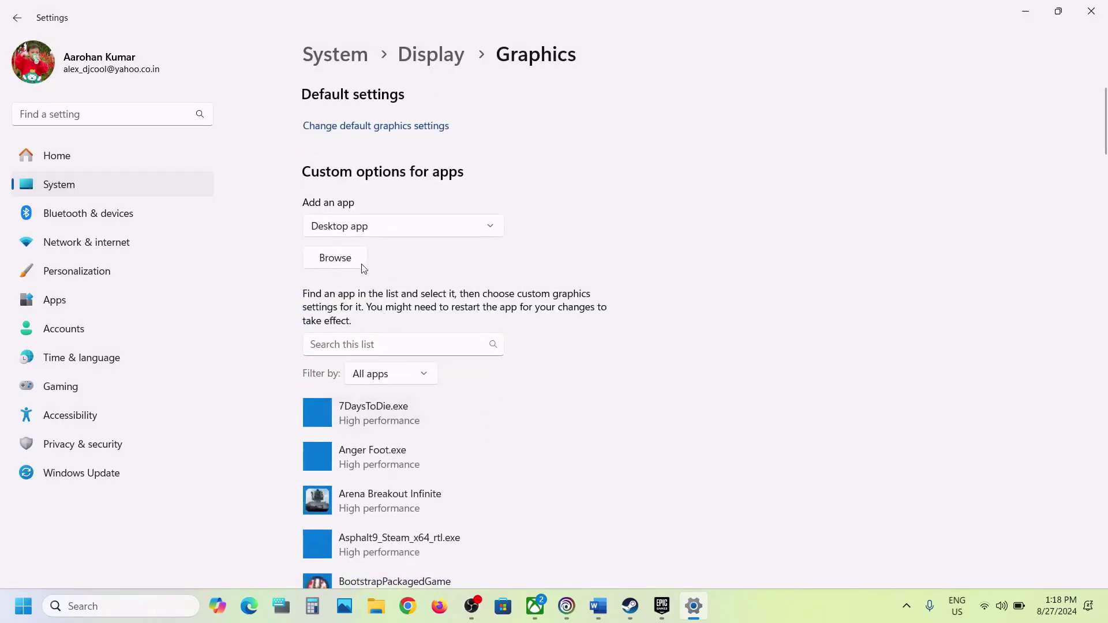
Try to add the Outlaws_Plus application from the Star Wars Outlaws folder to the custom graphics options
click(352, 264)
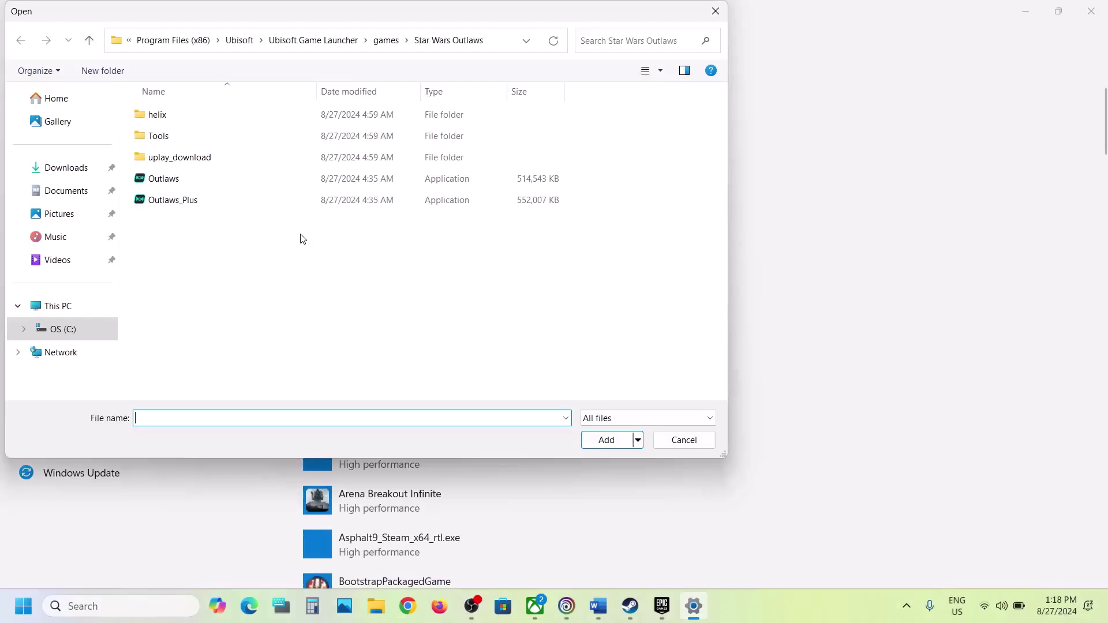
click(185, 203)
click(585, 440)
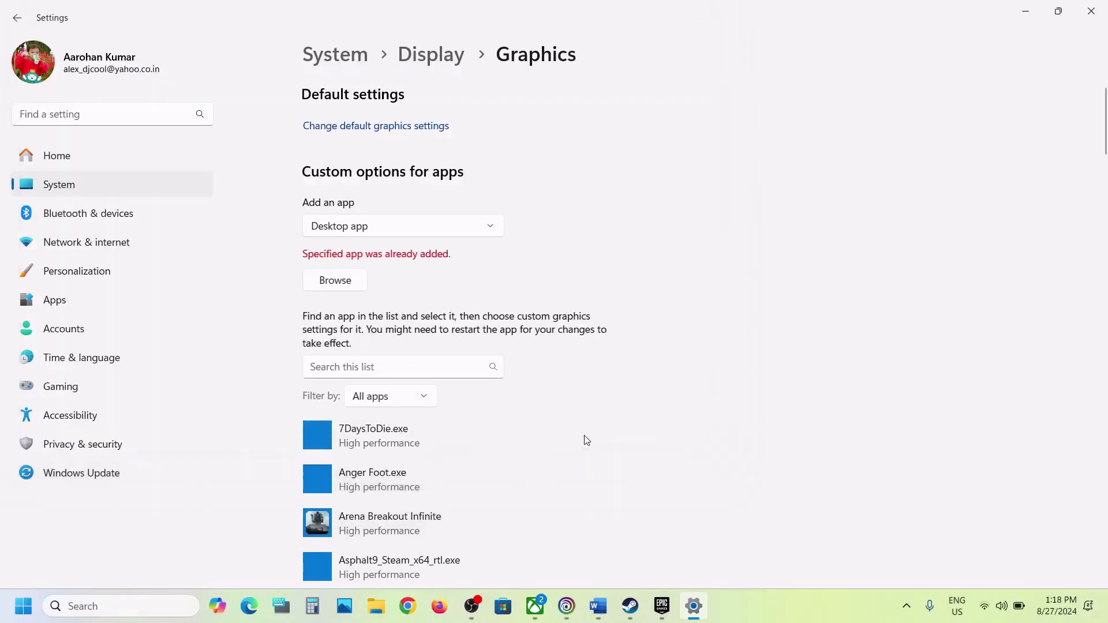
Save the graphics preference of the Outlaws.exe entry as High performance and close Settings
scroll(586, 440, down, 15)
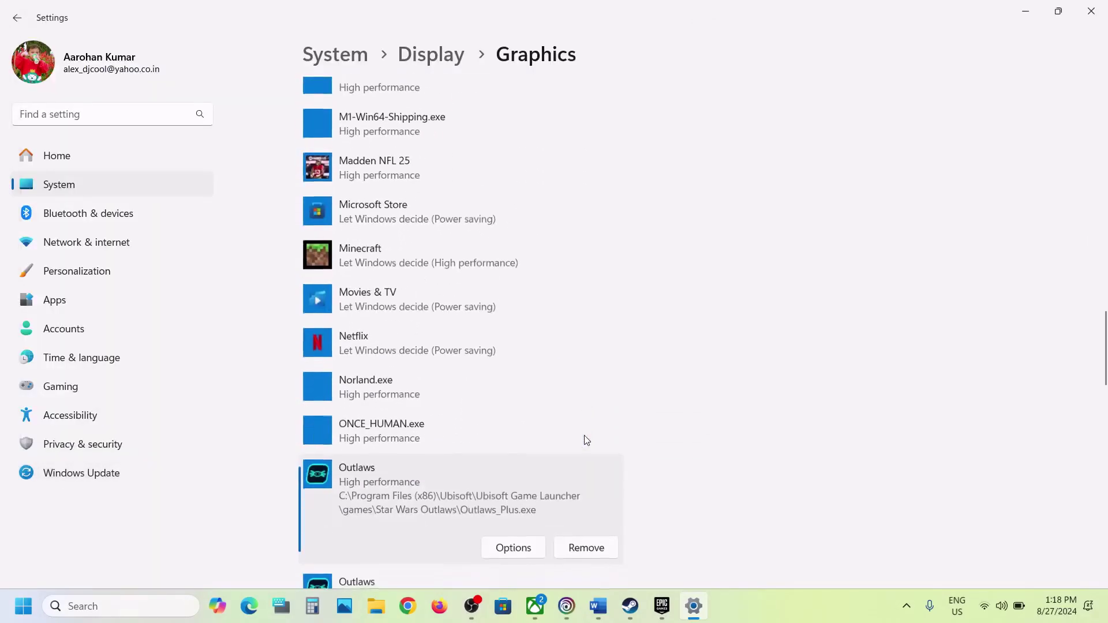
click(486, 441)
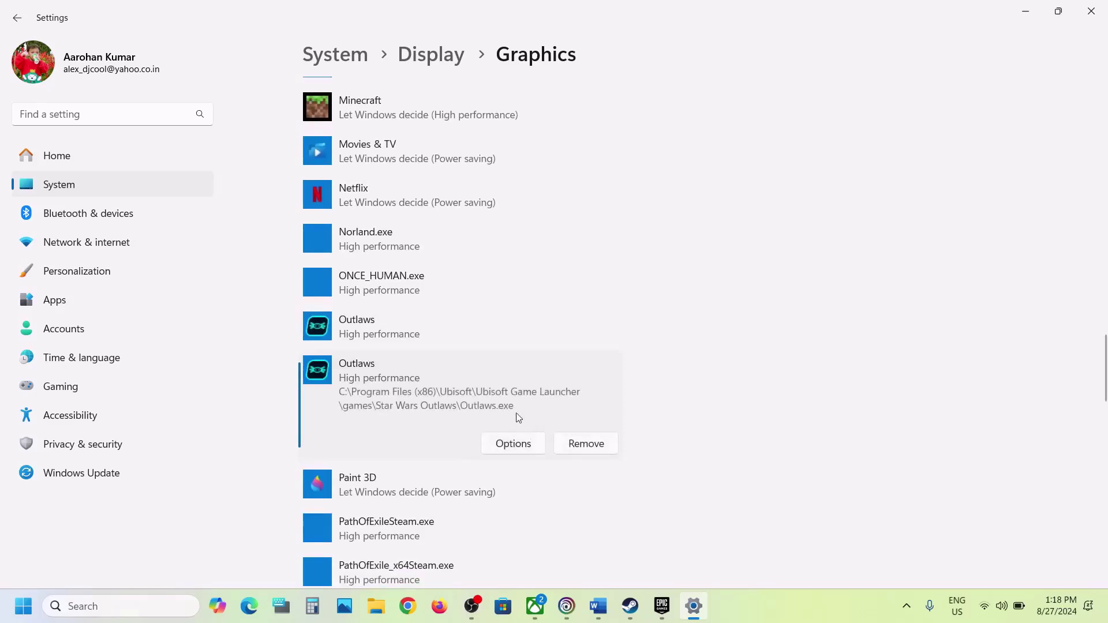
click(509, 443)
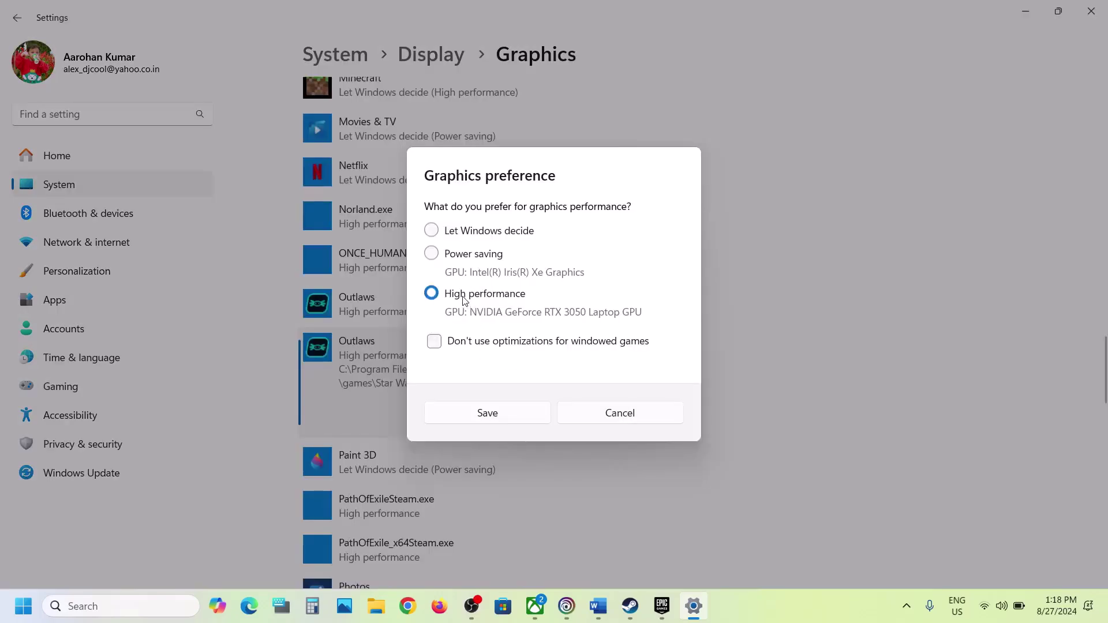
click(507, 416)
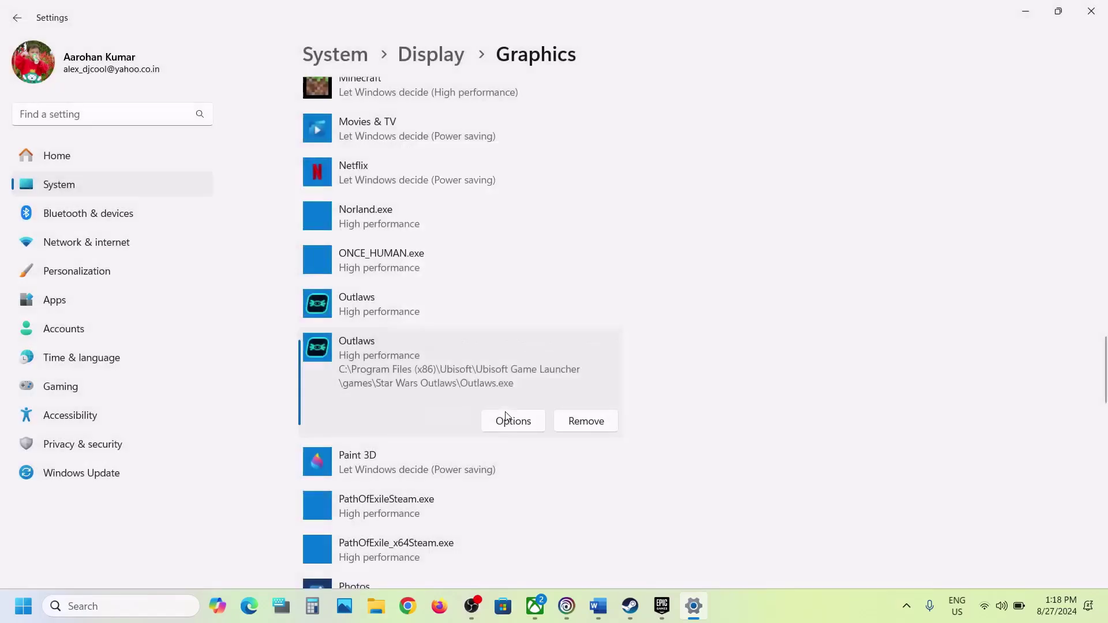
click(1090, 11)
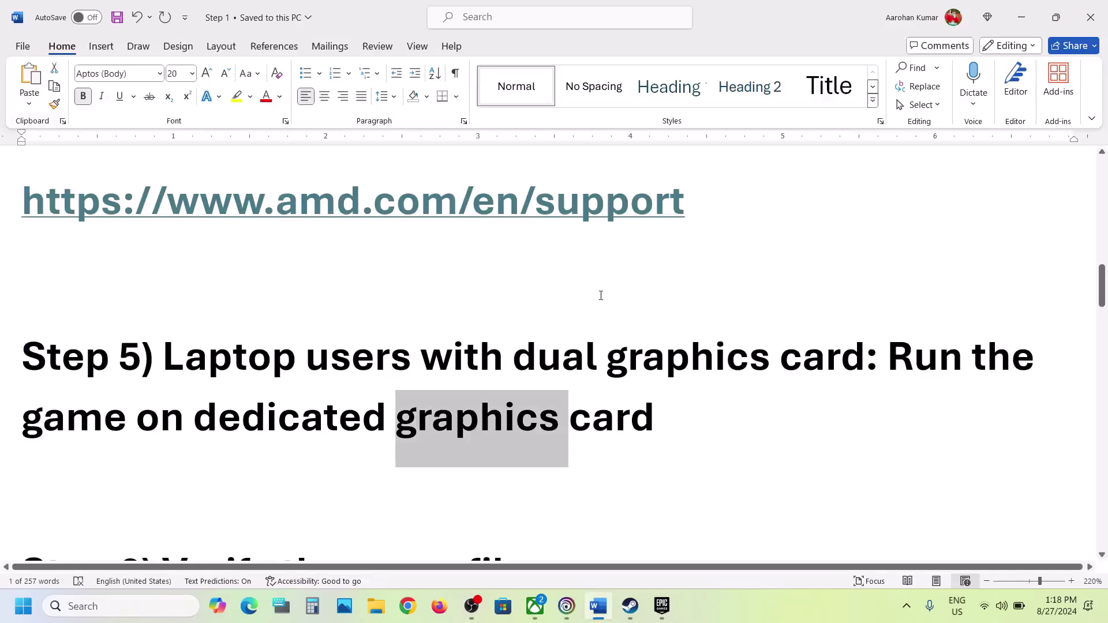
Review Step 6 of the Word document on verifying the game files, highlighting its heading
scroll(601, 292, down, 4)
scroll(600, 292, up, 3)
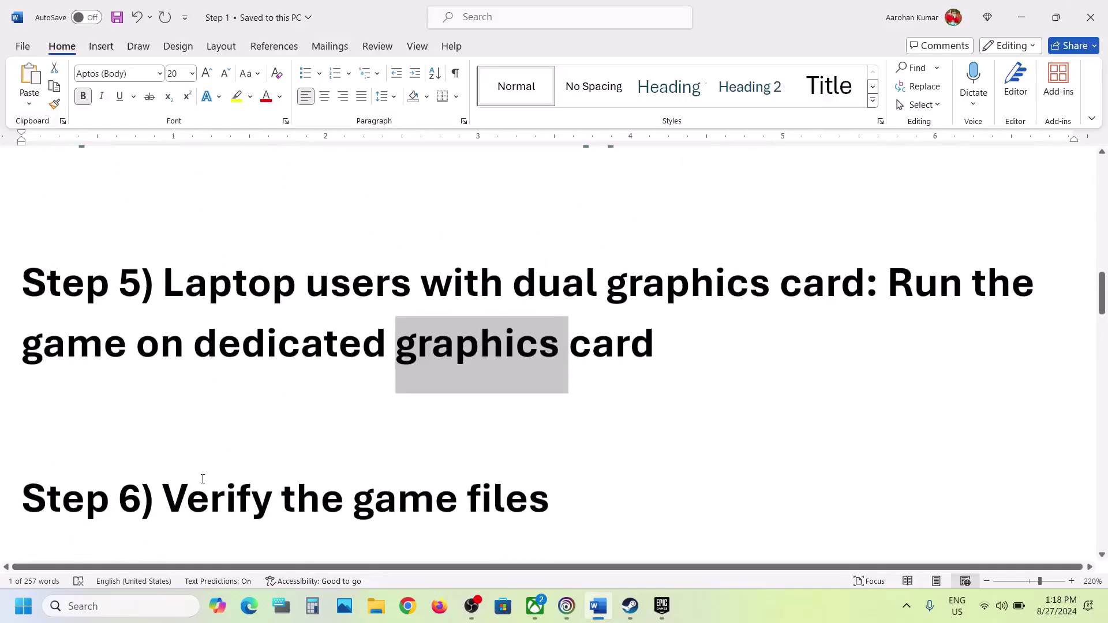
drag(203, 479, 28, 404)
scroll(508, 485, down, 1)
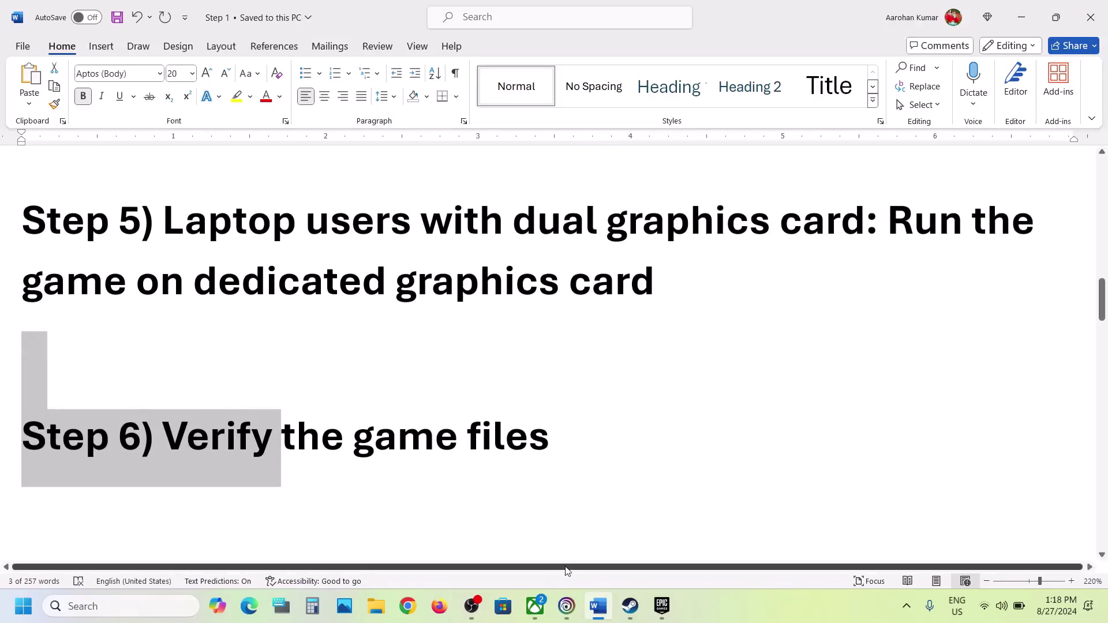
Switch to Ubisoft Connect, look up the Verify files option among Star Wars Outlaws' management options, and dismiss them
click(566, 605)
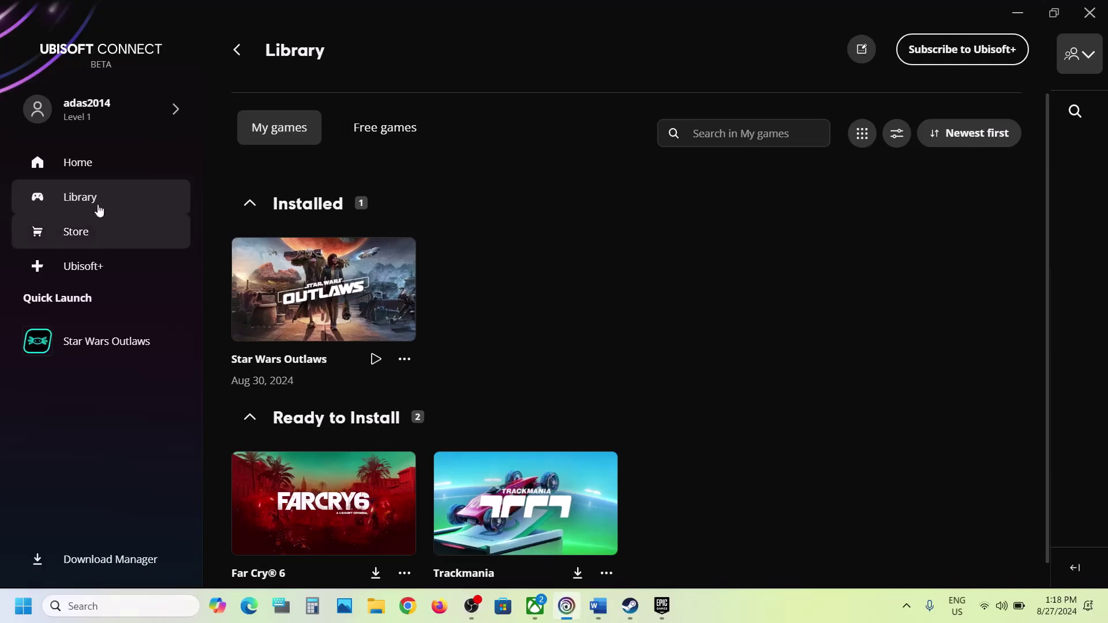
click(404, 361)
mouse_move(455, 338)
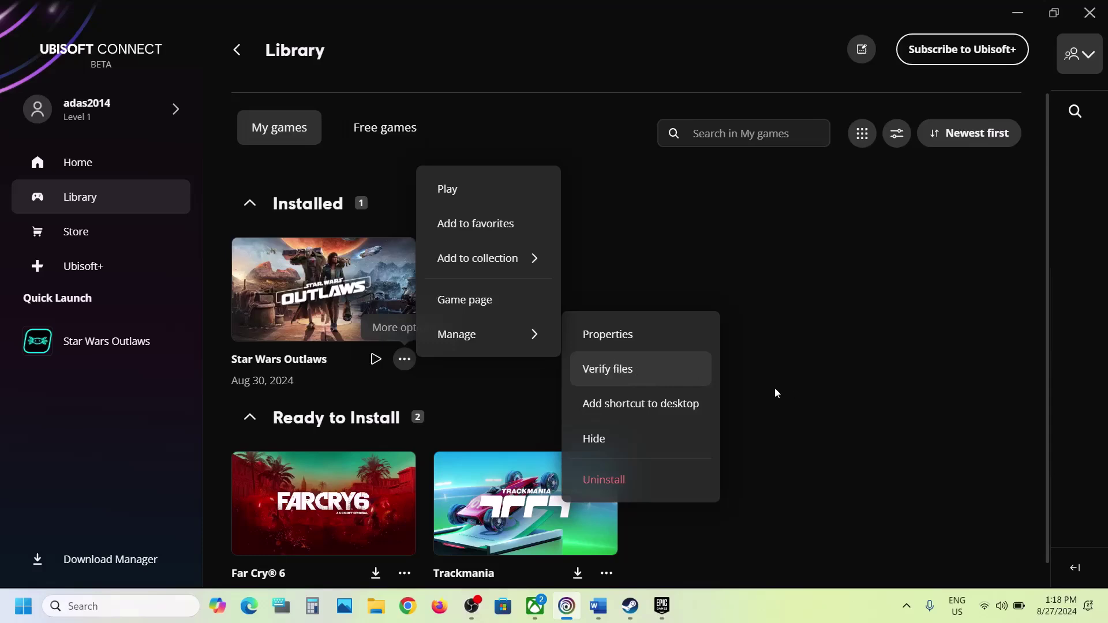
click(795, 391)
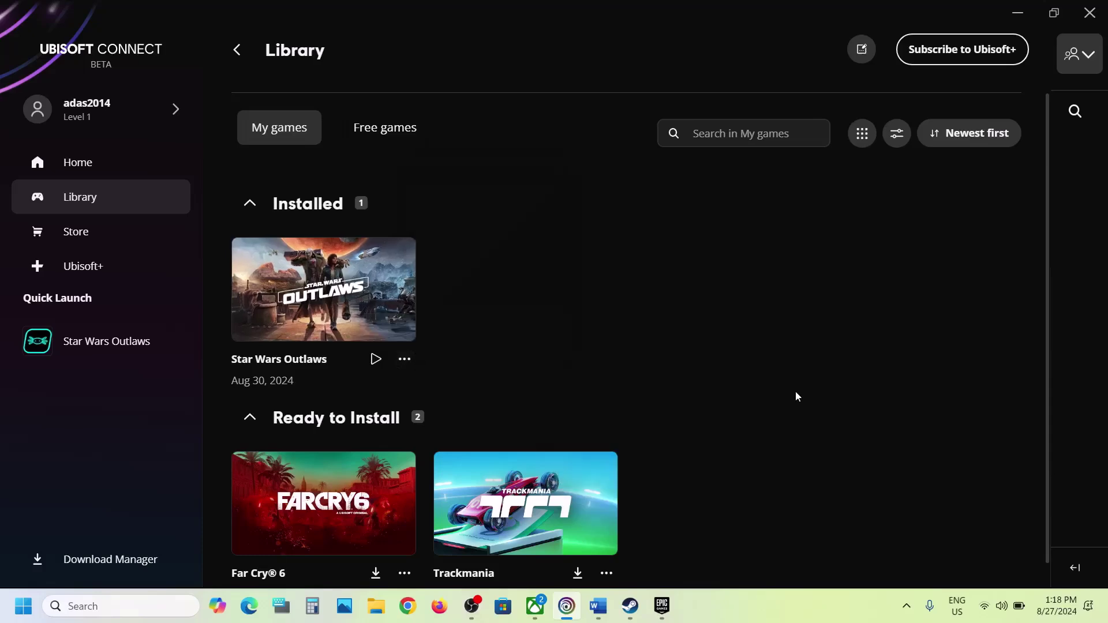
Switch to the Word document and review Step 7, highlighting the words "Update Windows"
click(597, 610)
scroll(361, 403, down, 4)
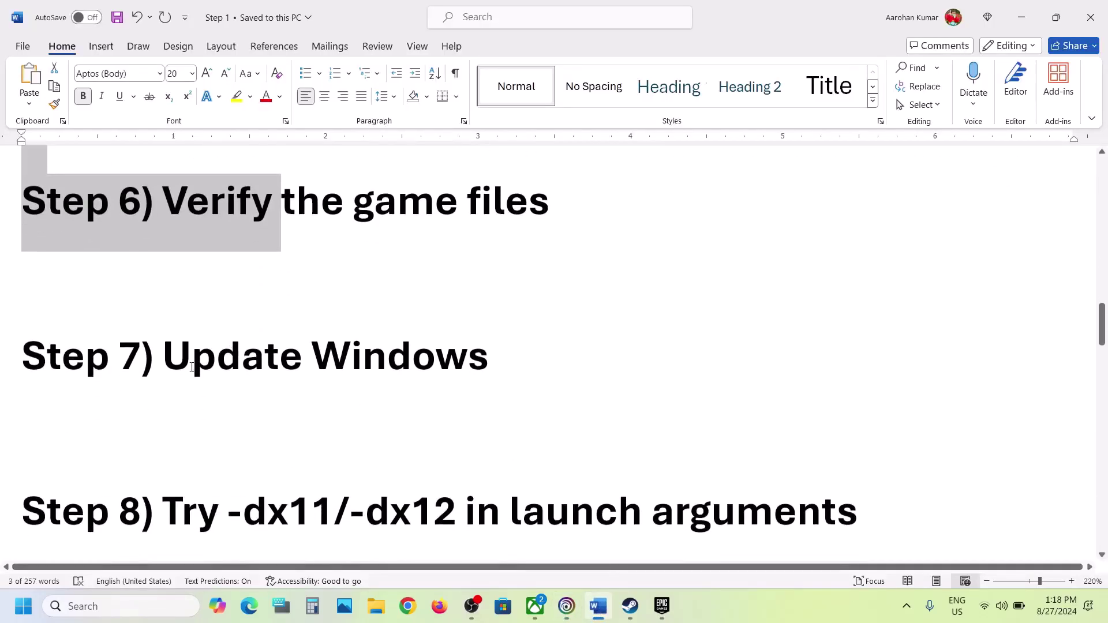
drag(192, 367, 594, 364)
Open the Windows Update page in Settings and check for updates
key(super+i)
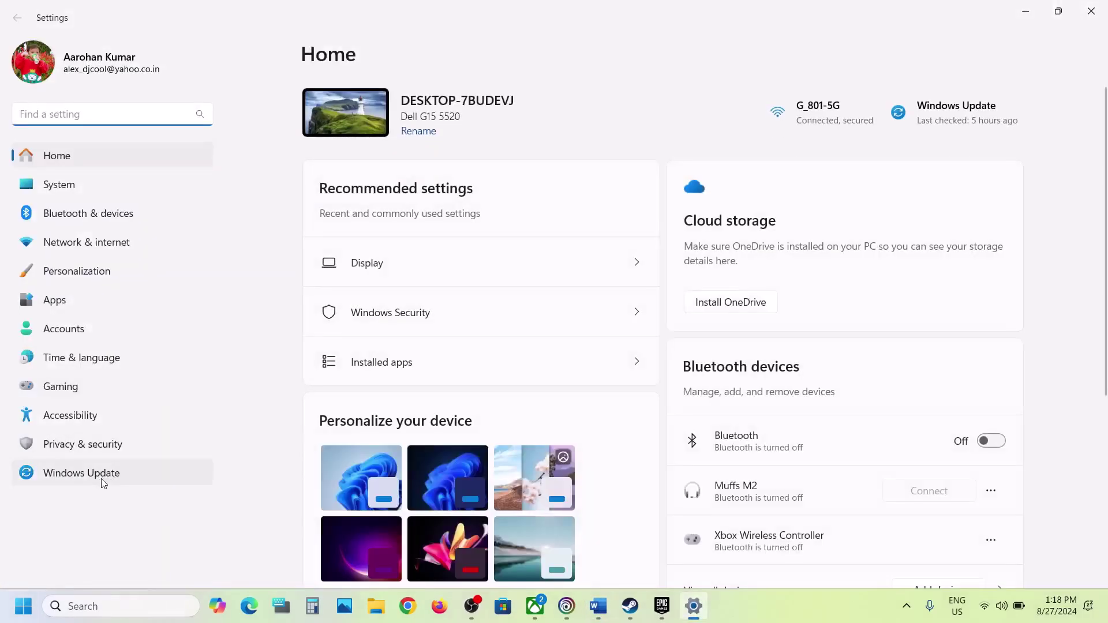
click(99, 479)
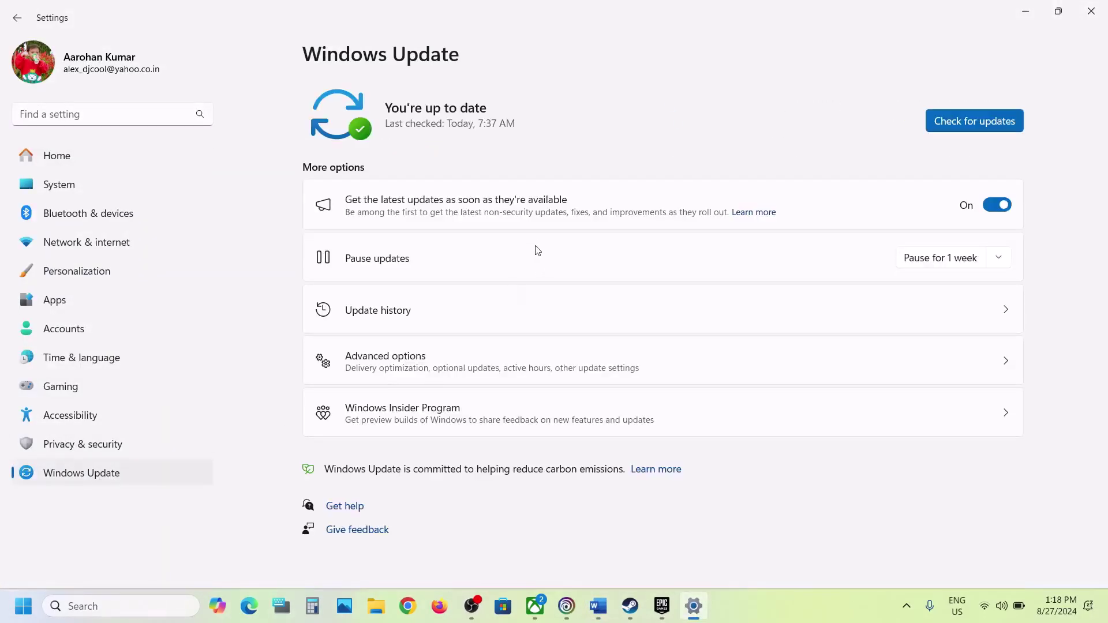
click(974, 121)
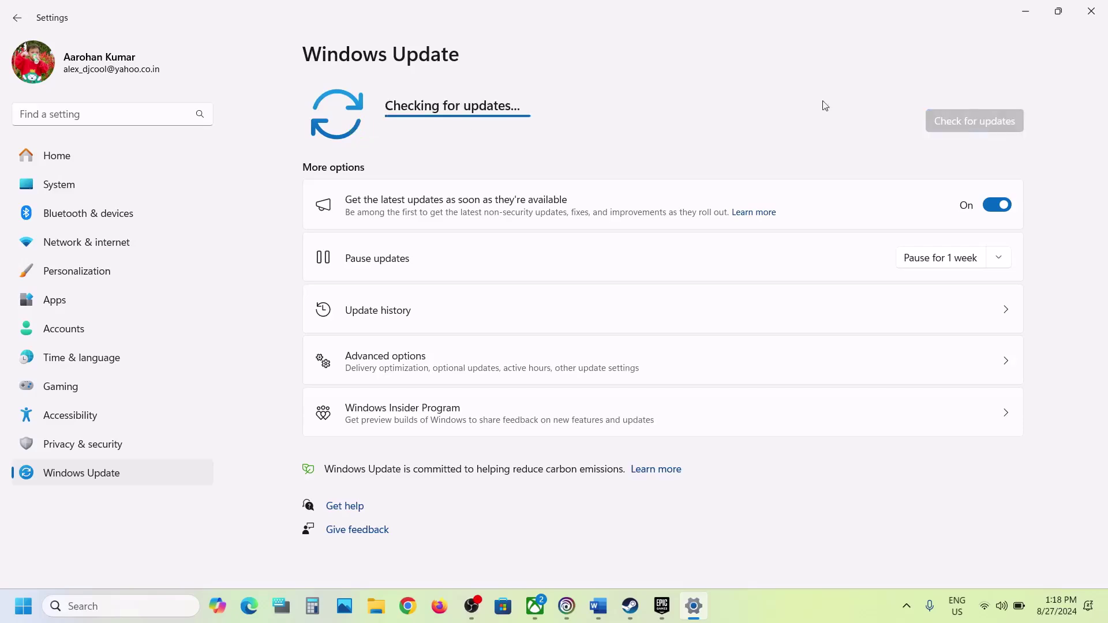
Look up the Restart option among the computer's power options, and dismiss them
click(22, 613)
click(419, 556)
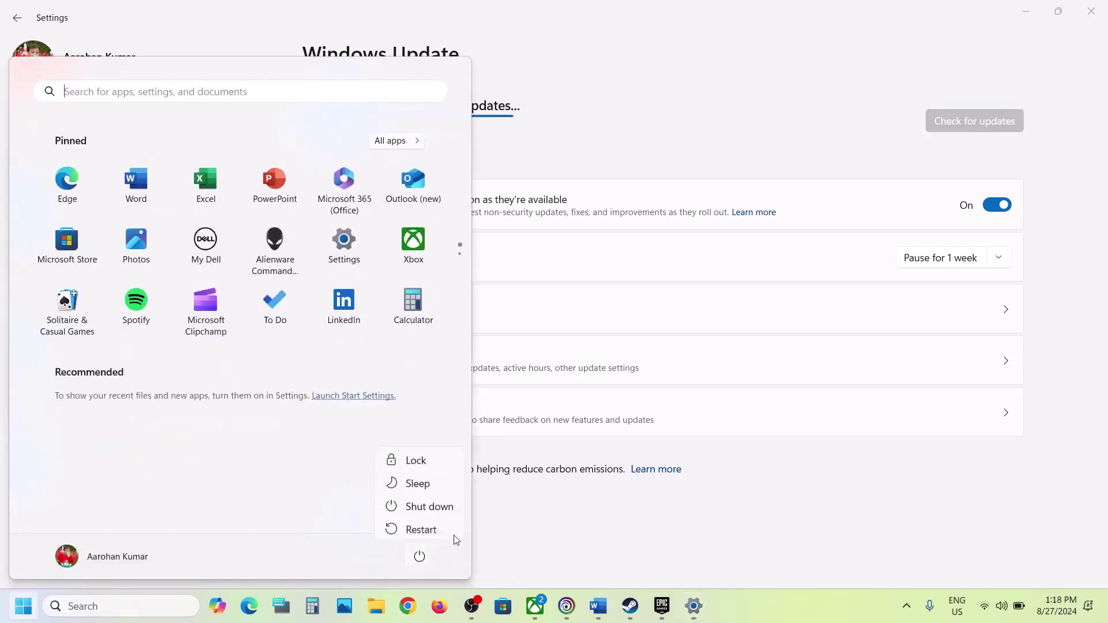
click(569, 532)
click(571, 534)
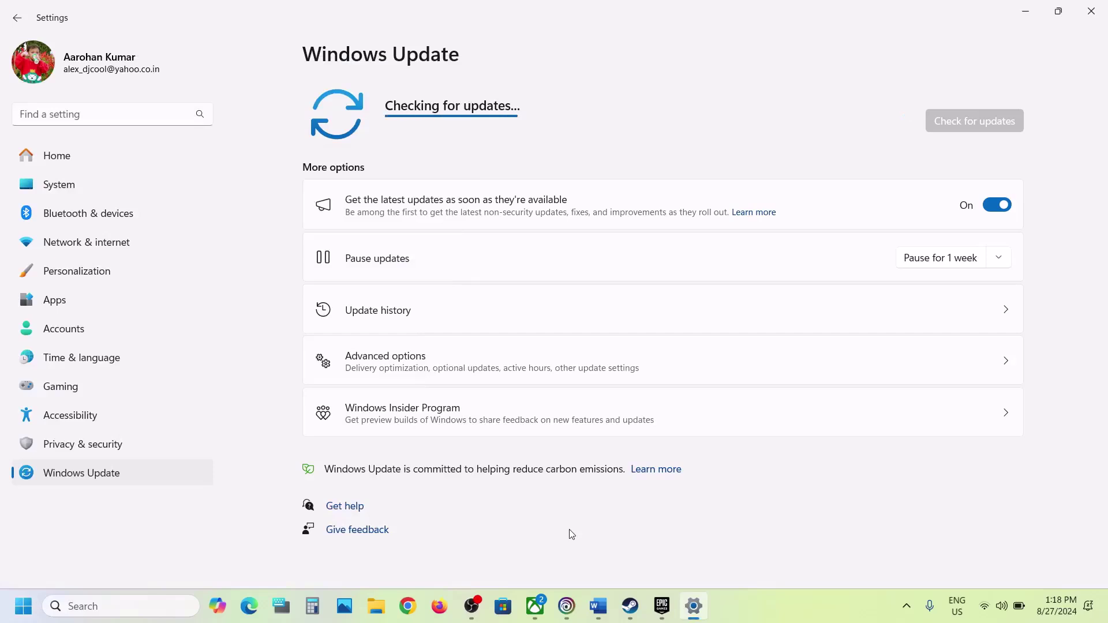
Run winver to look at the installed Windows version, and close the About Windows window
click(119, 604)
text(win)
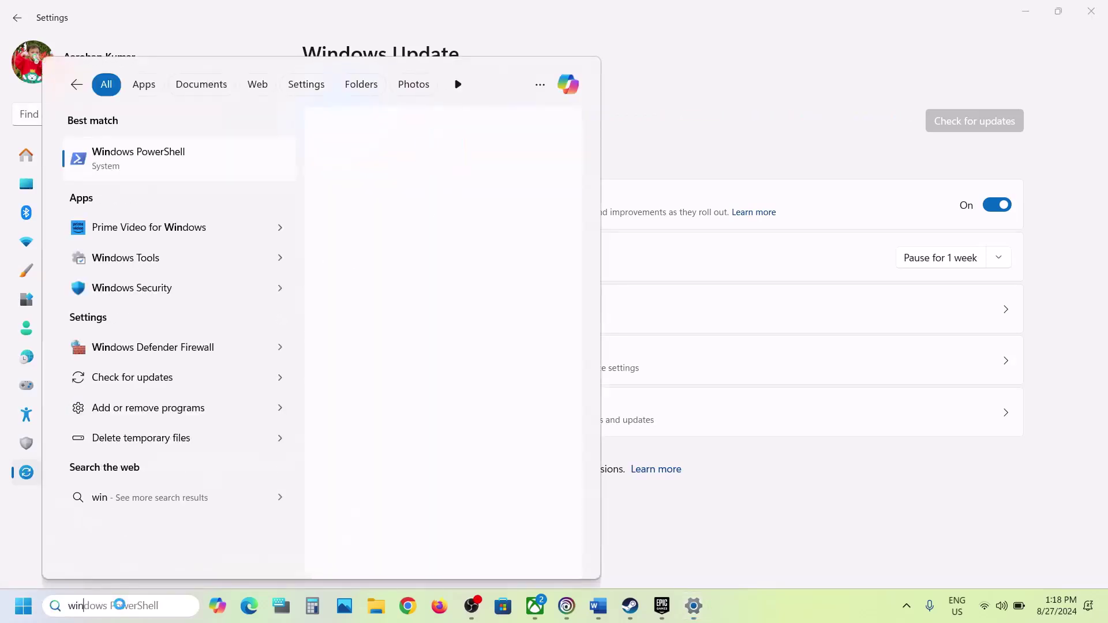
text(ver)
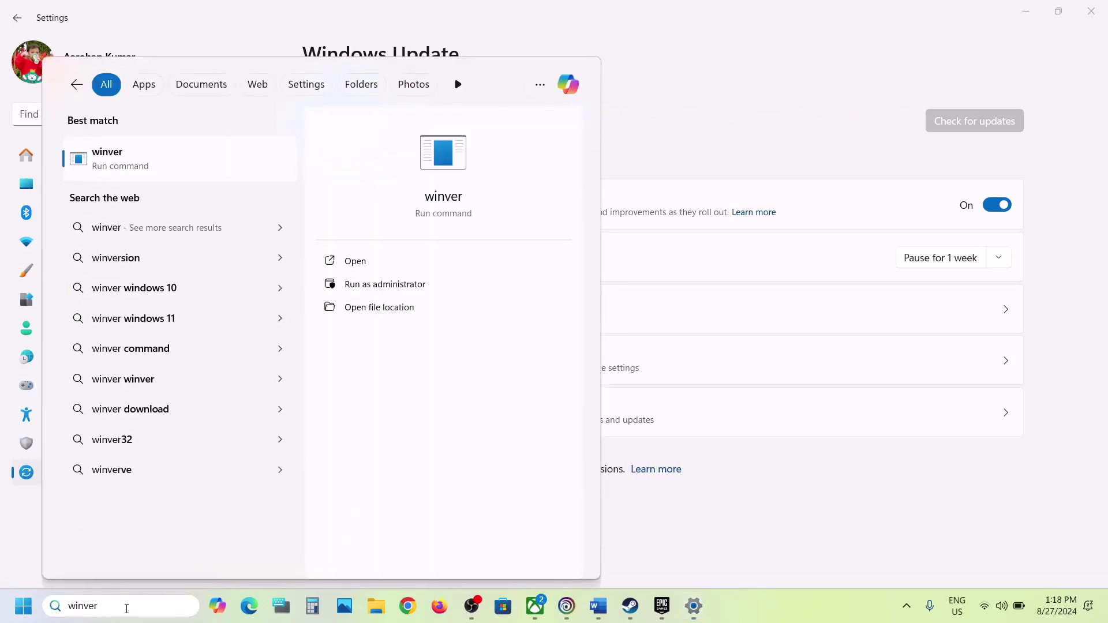
click(126, 608)
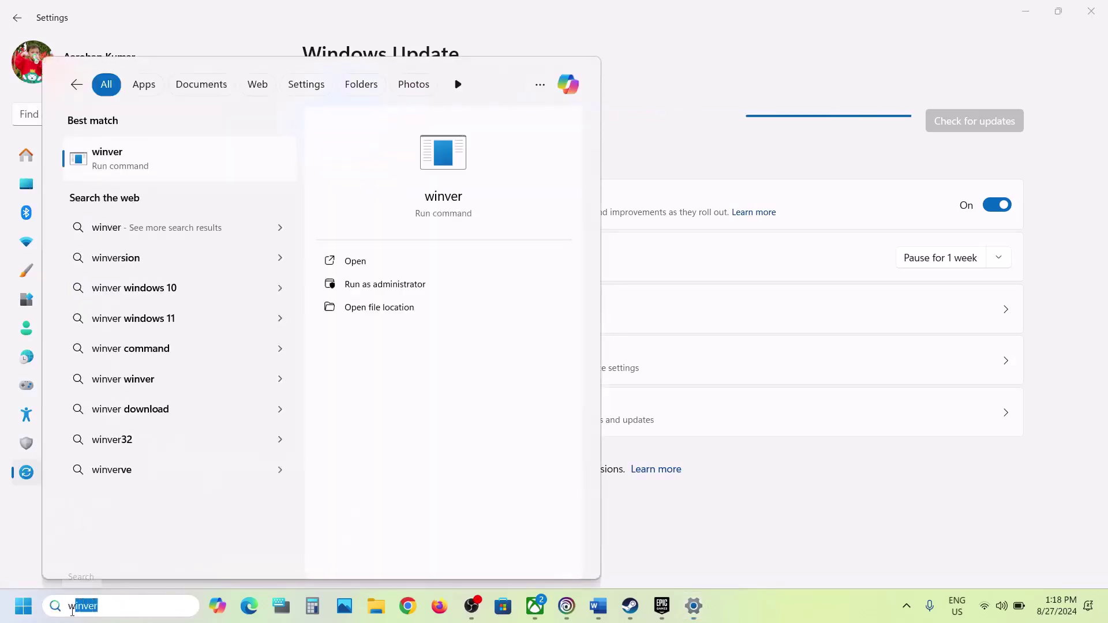
click(142, 164)
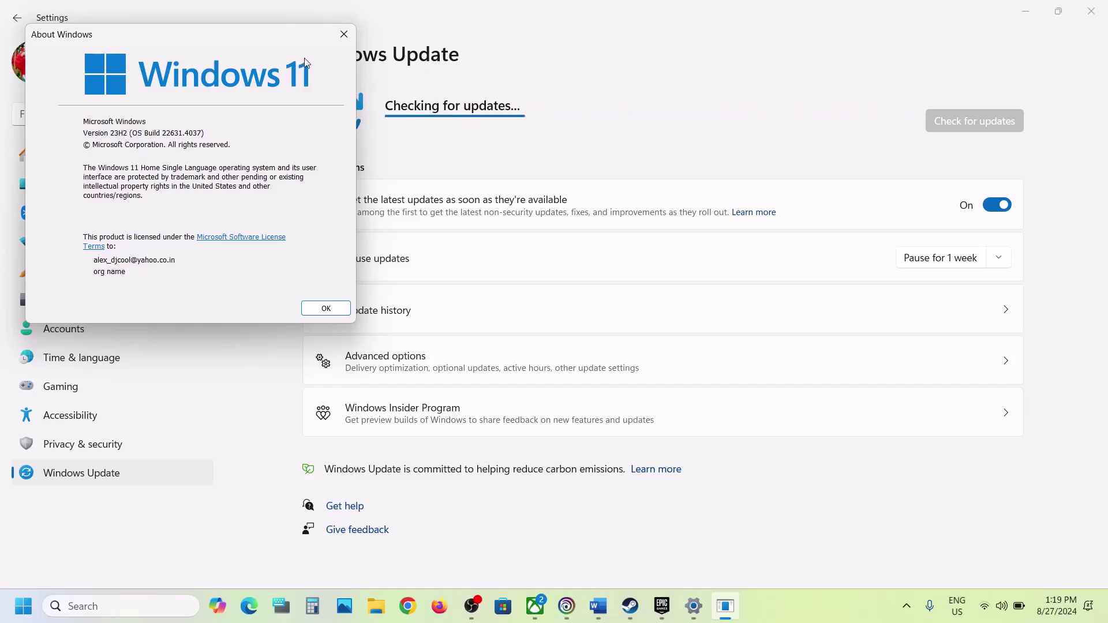
click(343, 35)
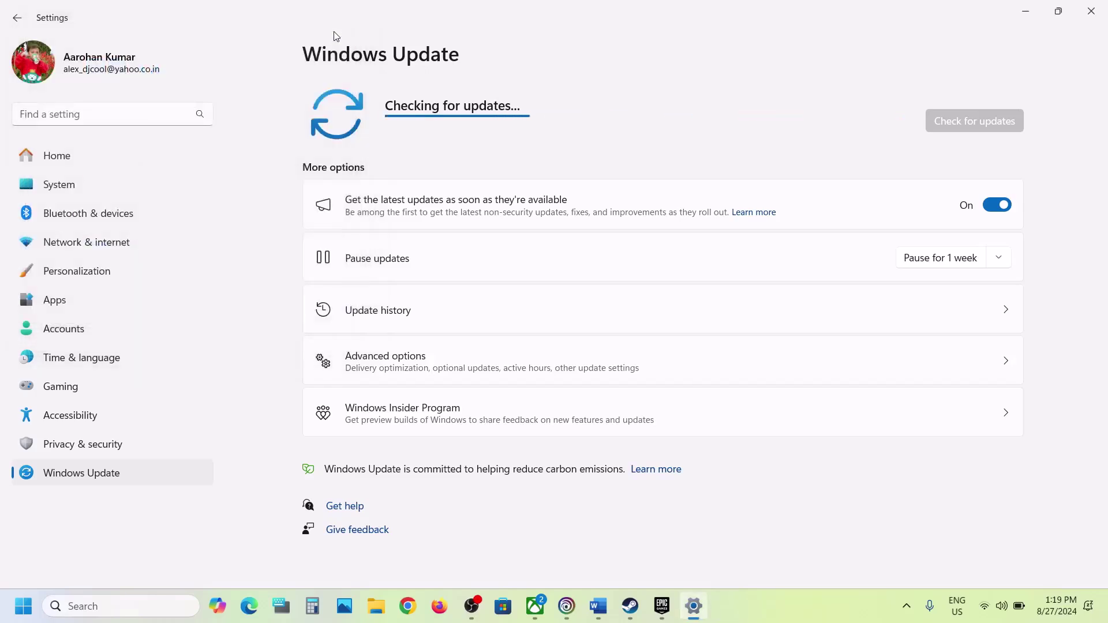
Switch to the Word document and review Step 8 on launch arguments, highlighting "Try -dx11/-dx12"
click(598, 606)
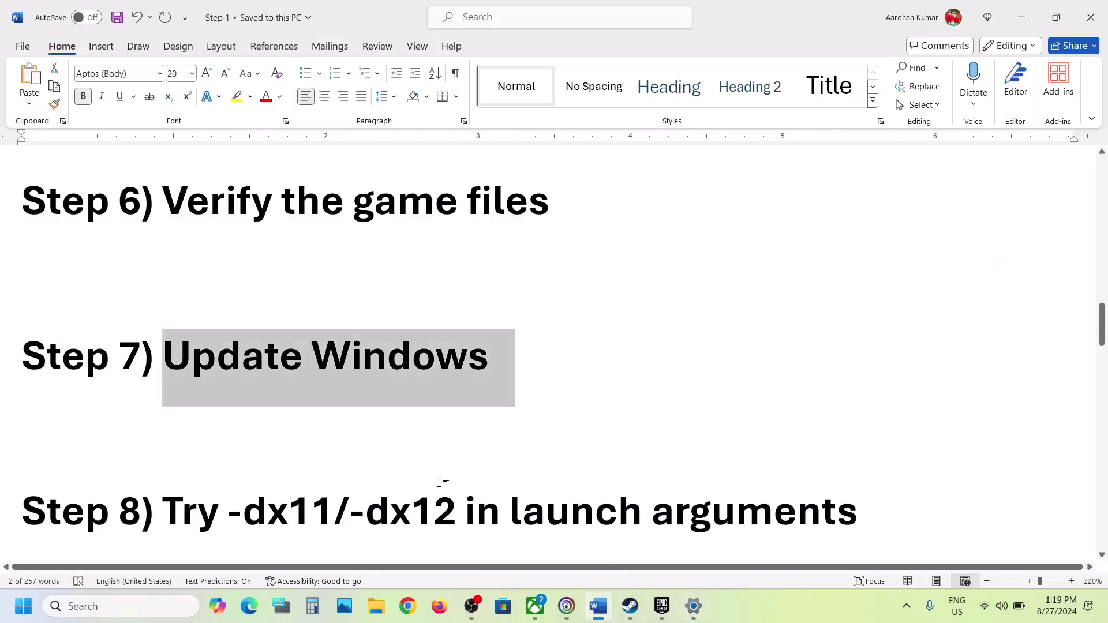
scroll(380, 463, down, 3)
drag(163, 381, 444, 381)
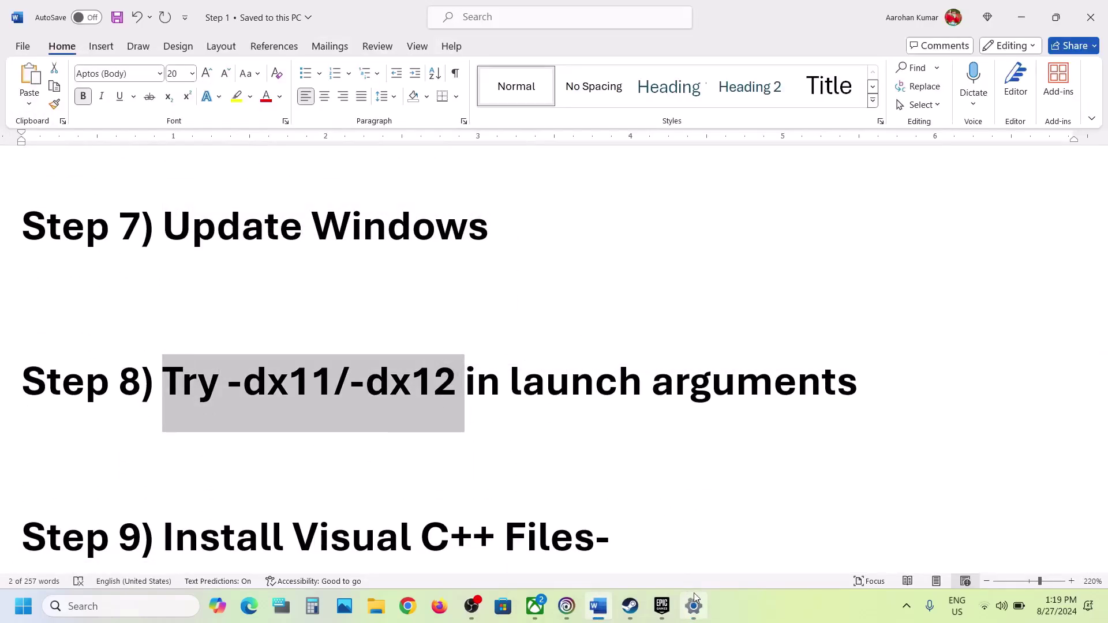
mouse_move(678, 606)
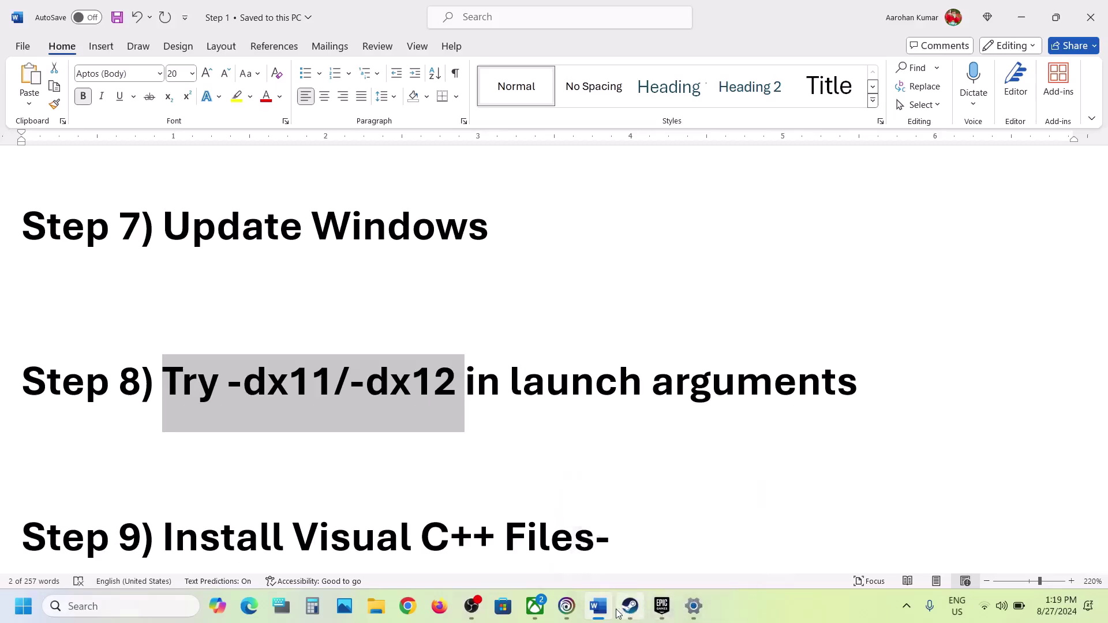
Switch to Ubisoft Connect, save -dx11 as the launch argument in Star Wars Outlaws' properties, and close them
click(565, 606)
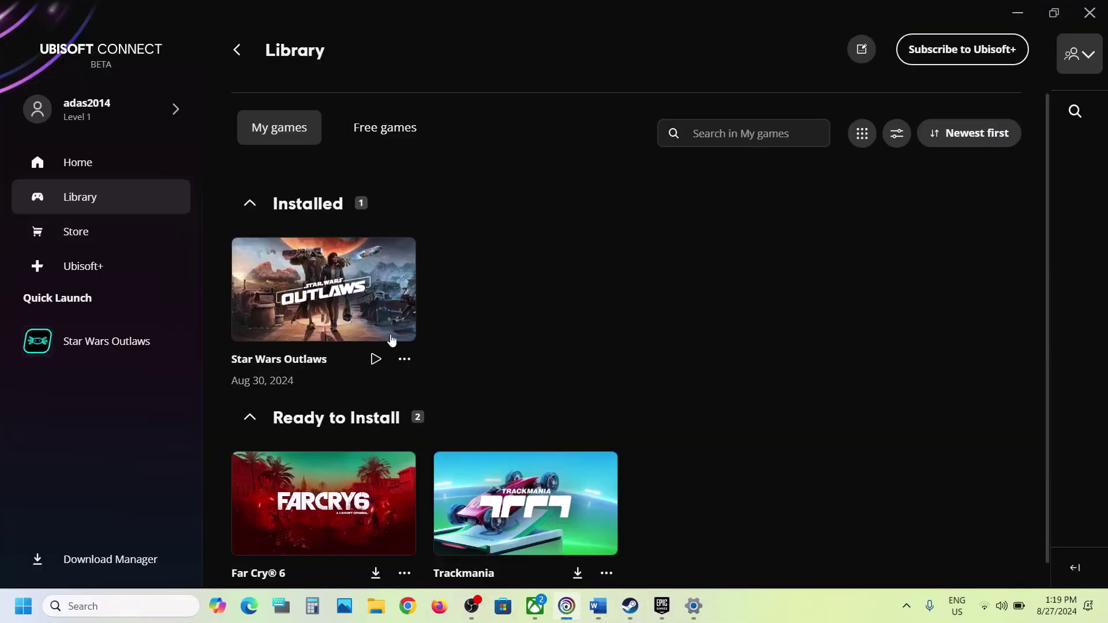
click(404, 359)
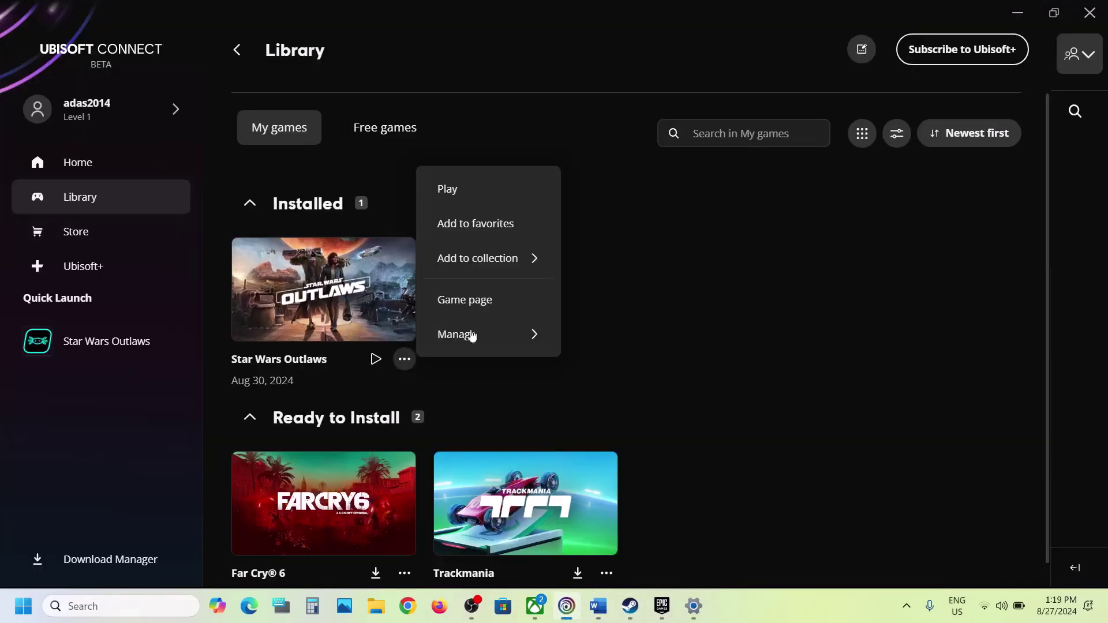
mouse_move(488, 330)
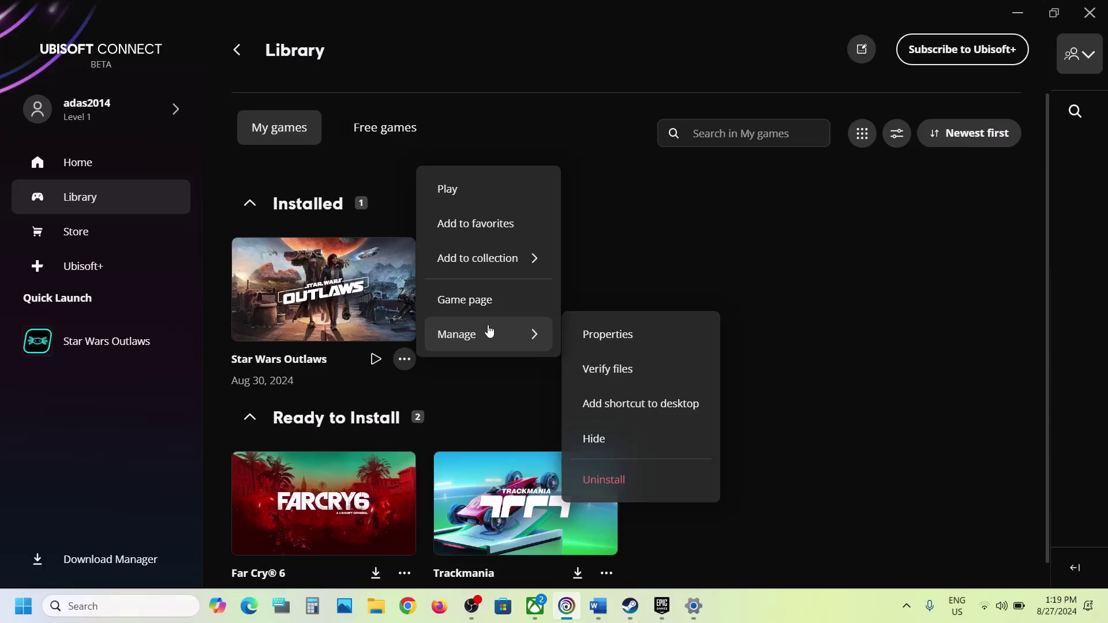
click(605, 341)
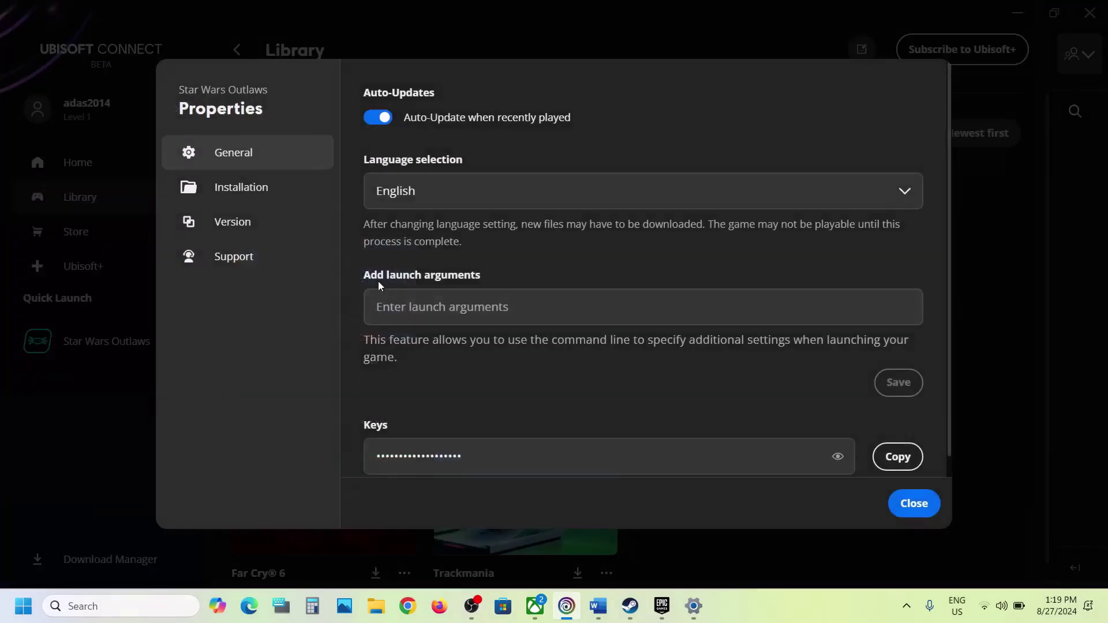
click(460, 307)
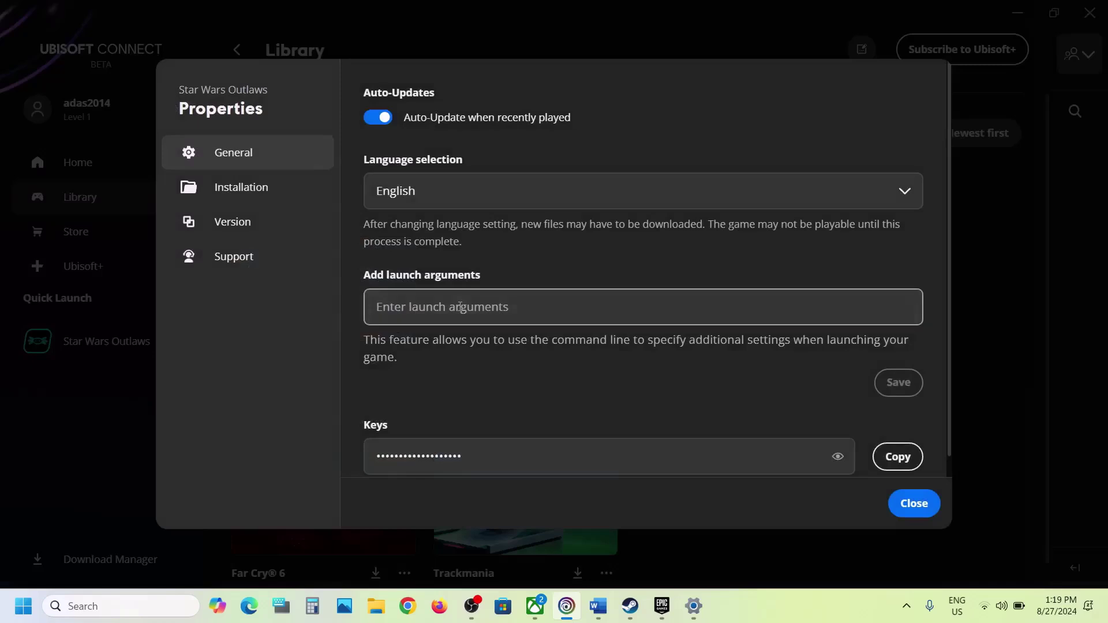
text(-dx11)
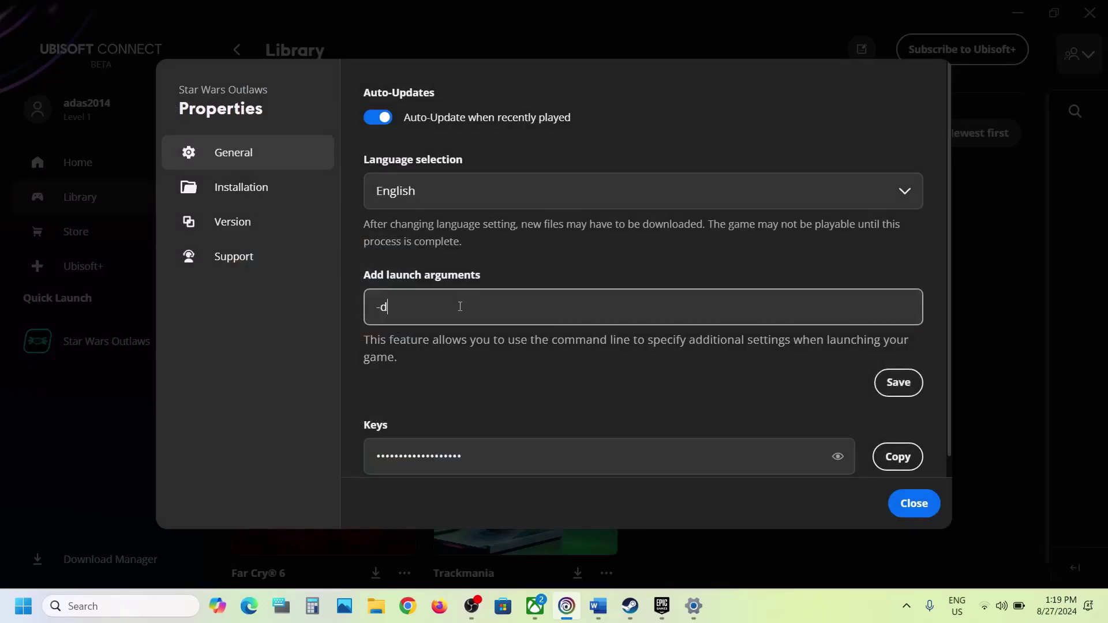
click(898, 384)
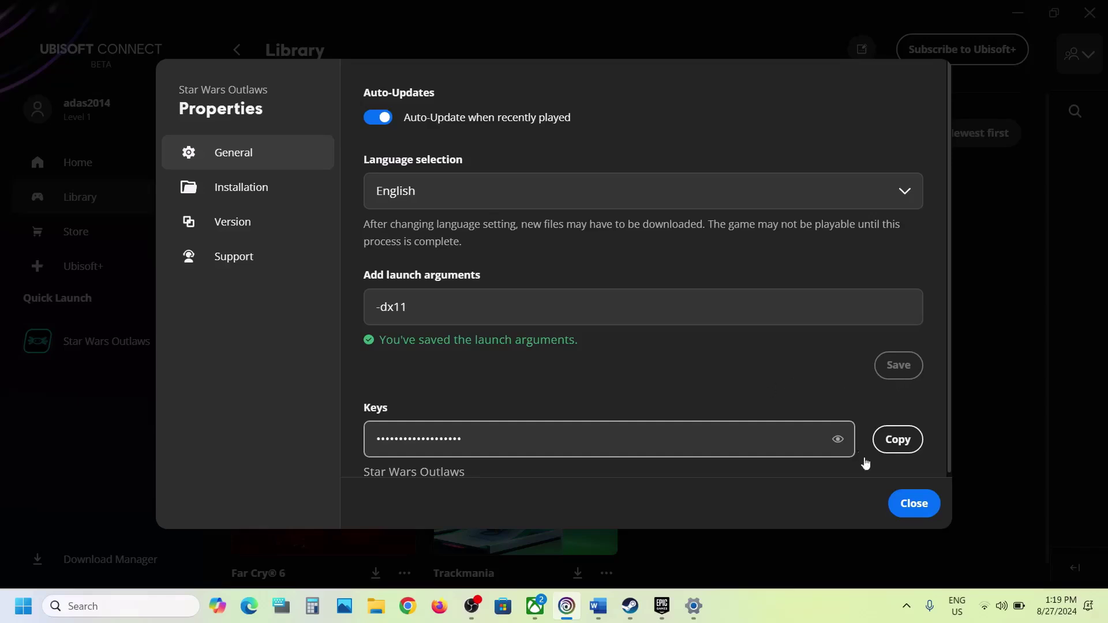
click(913, 502)
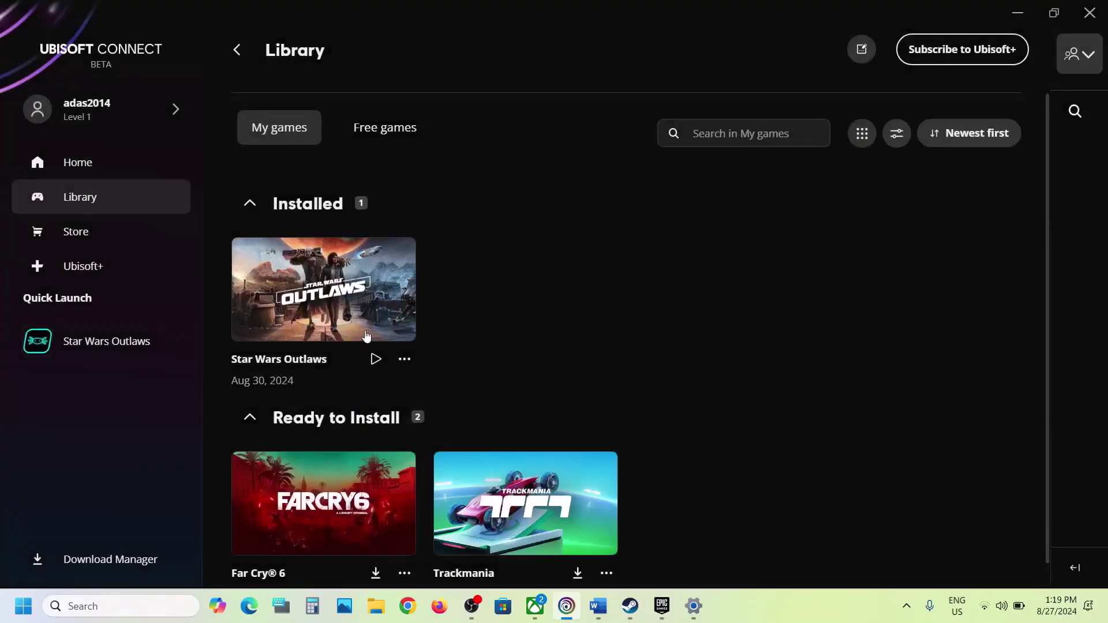
Reopen Star Wars Outlaws' properties and replace the launch argument with -dx12, saving the change
click(404, 359)
mouse_move(500, 346)
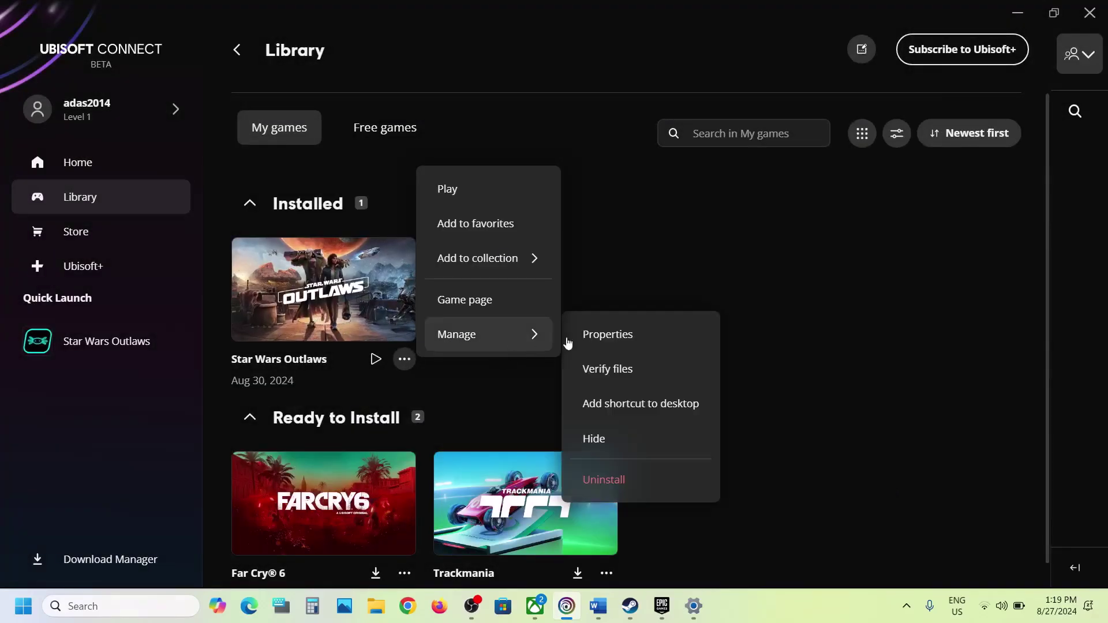
click(615, 337)
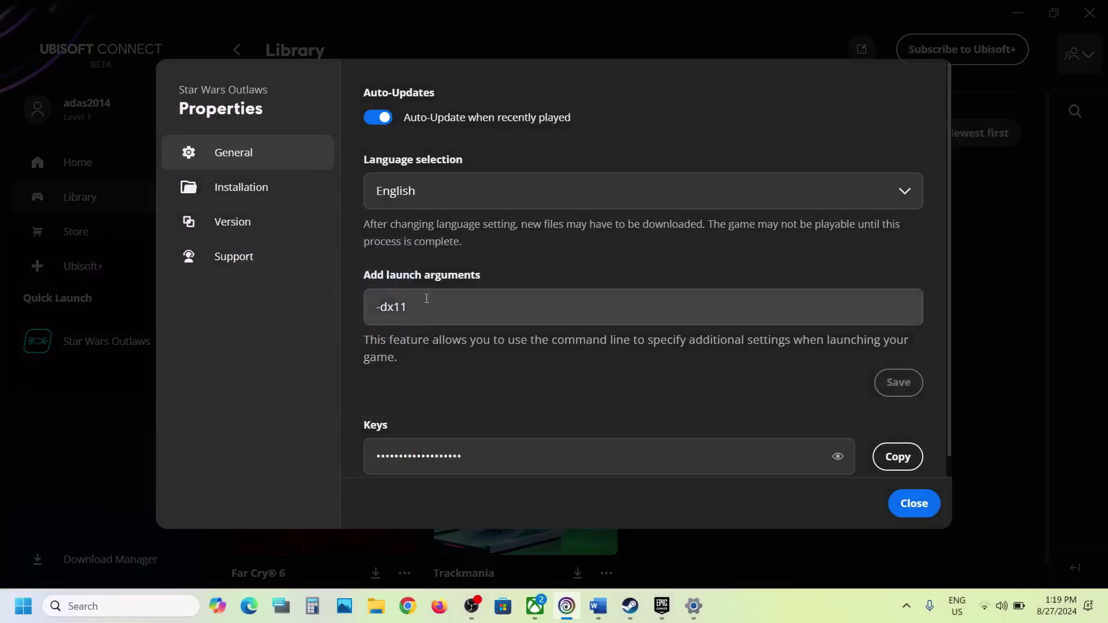
drag(426, 298, 375, 301)
key(ctrl+c)
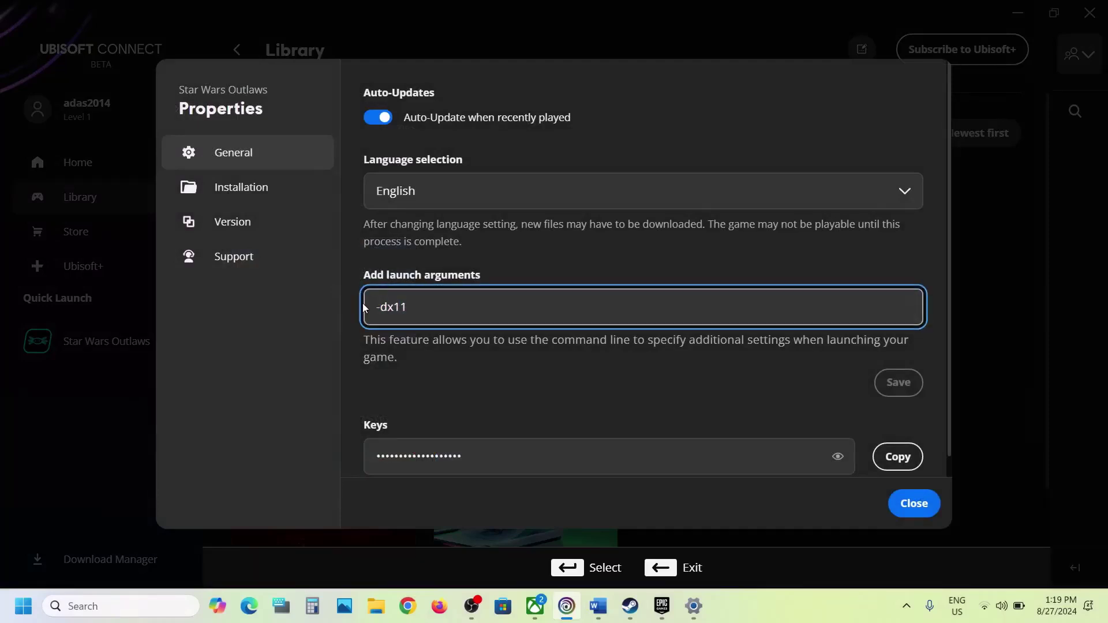
click(364, 308)
key(ctrl+a)
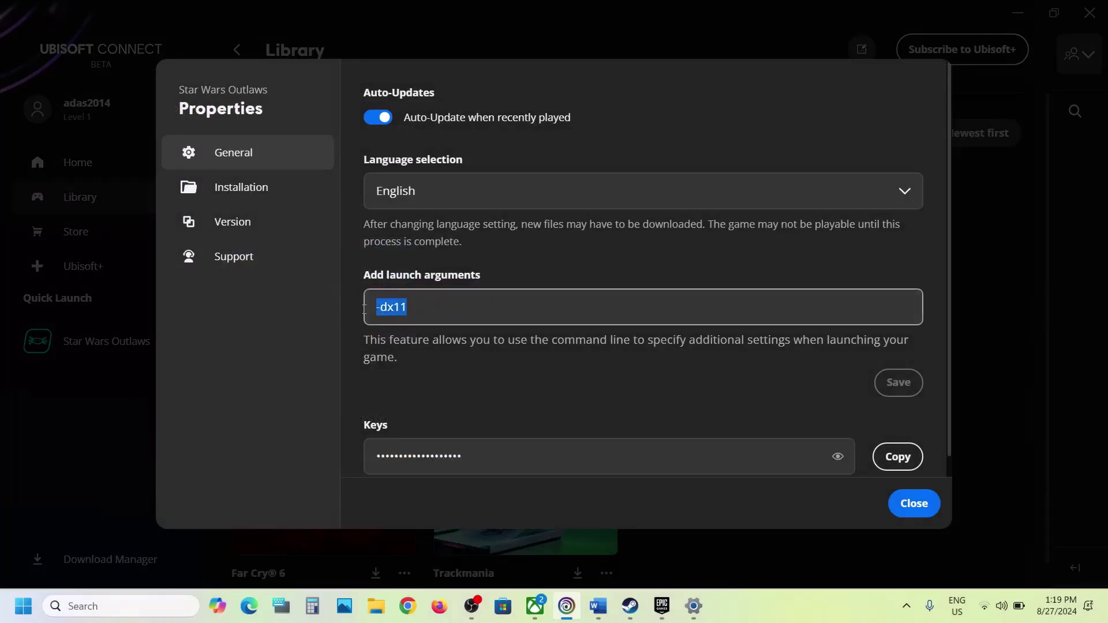
key(ctrl+c)
key(BackSpace)
key(BackSpace)
key(BackSpace)
key(BackSpace)
key(BackSpace)
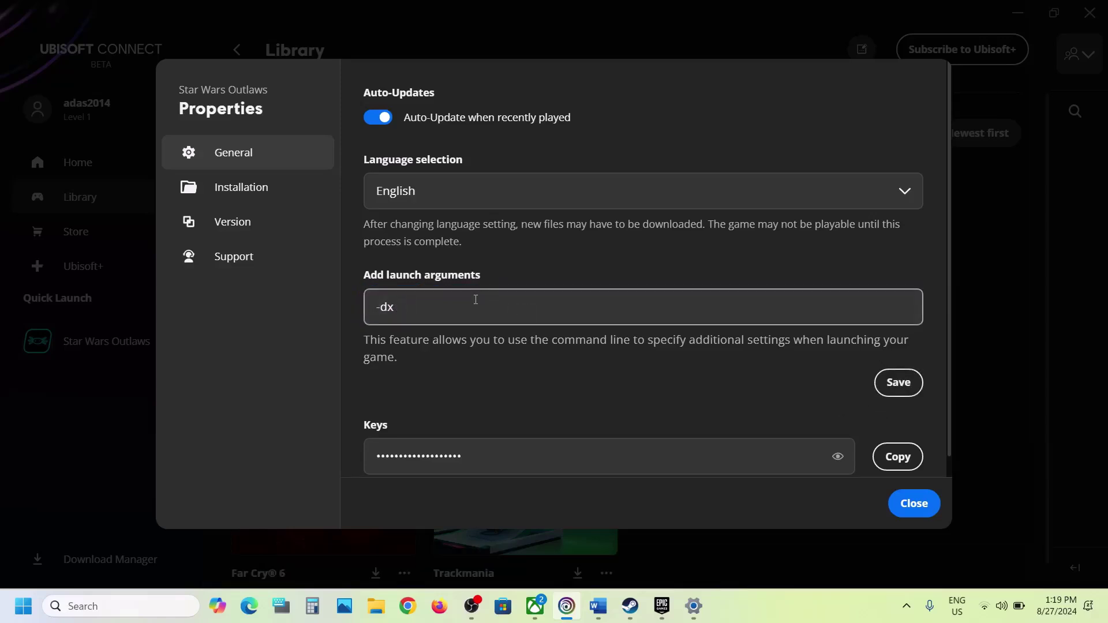
text(-)
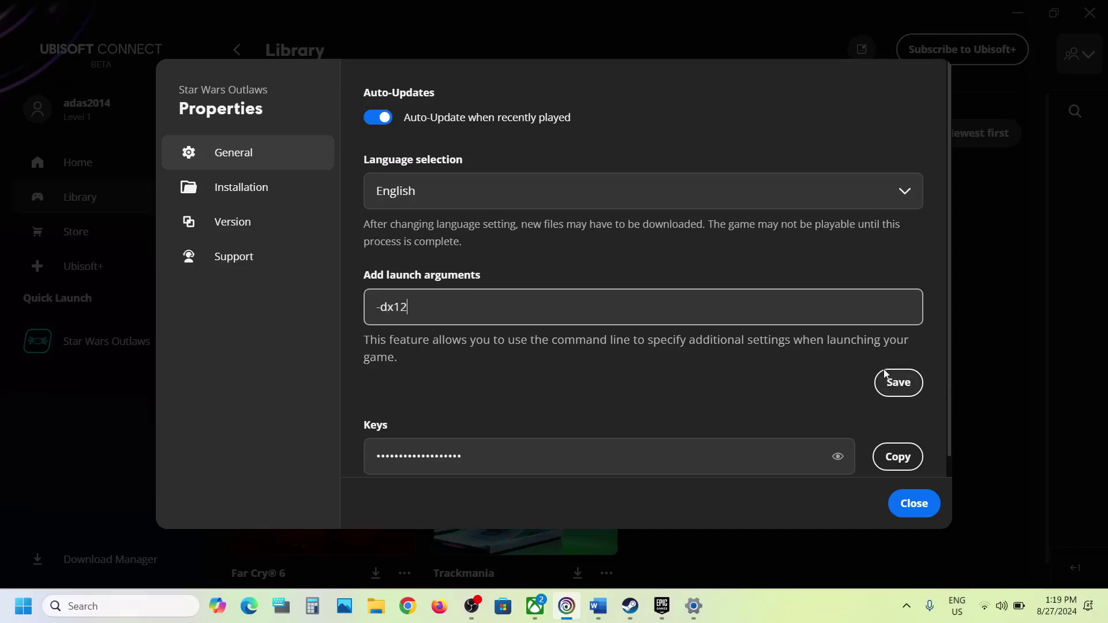
click(898, 382)
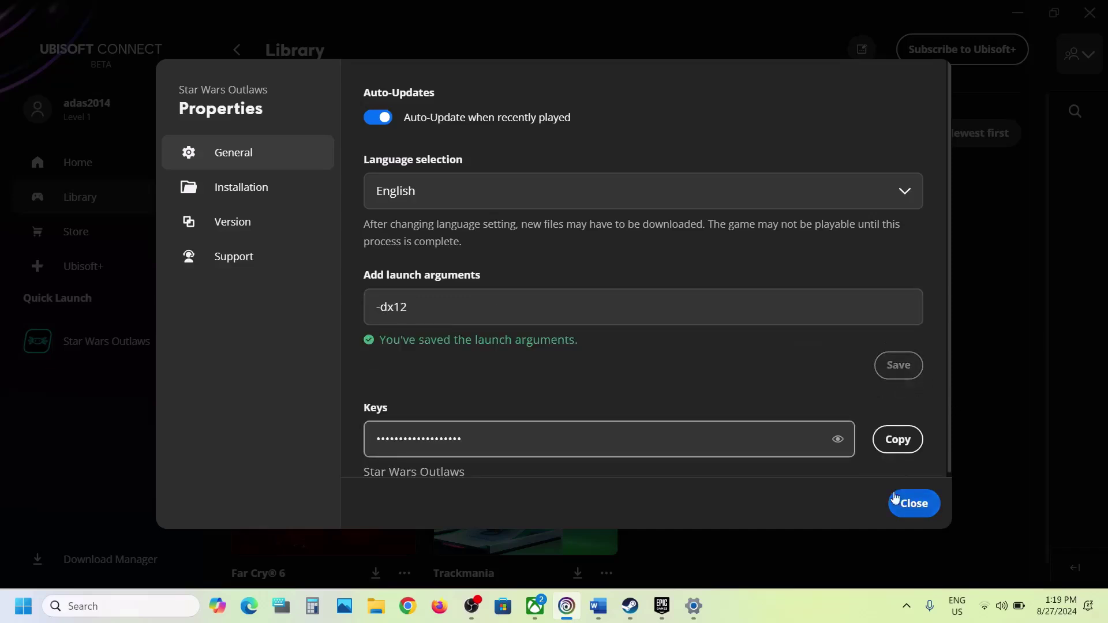
Clear Star Wars Outlaws' launch arguments, save the empty field, and close the properties
drag(415, 307, 385, 306)
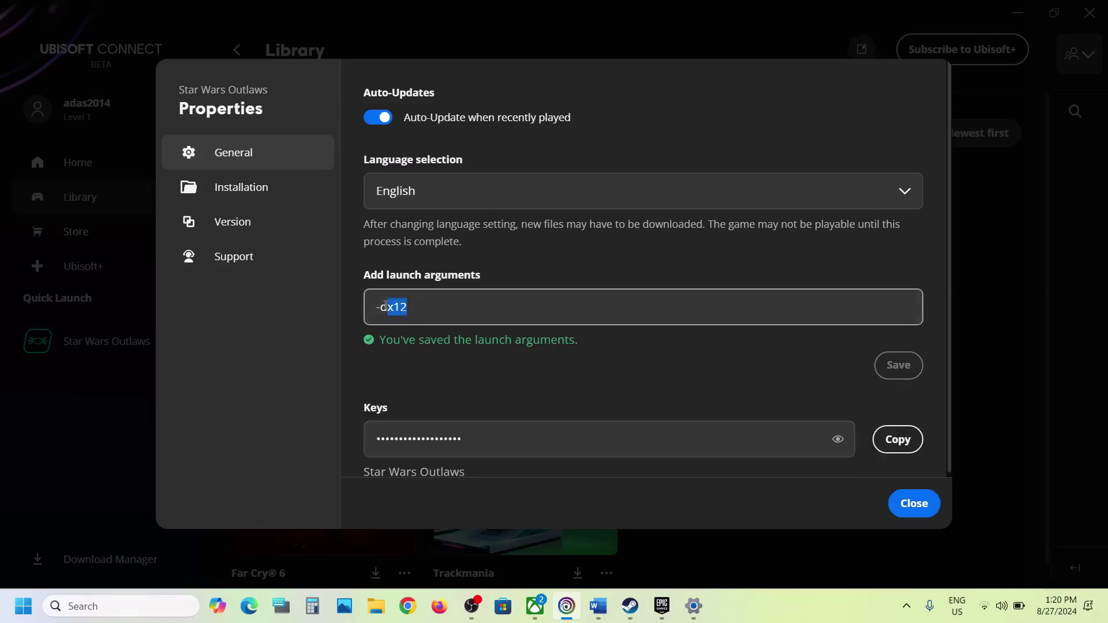
key(BackSpace)
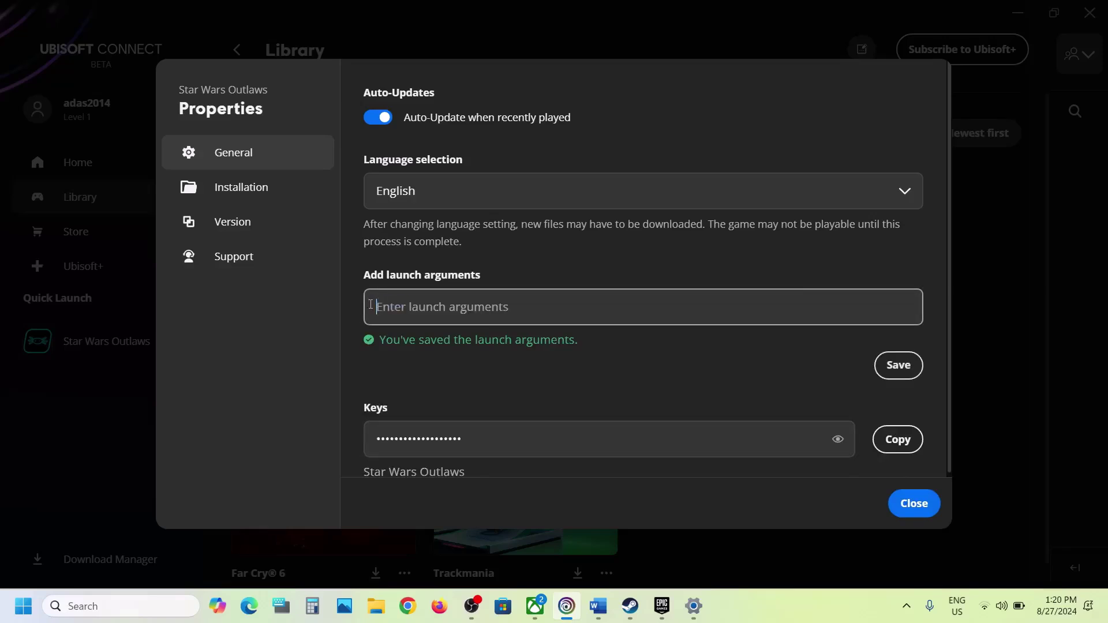
click(896, 367)
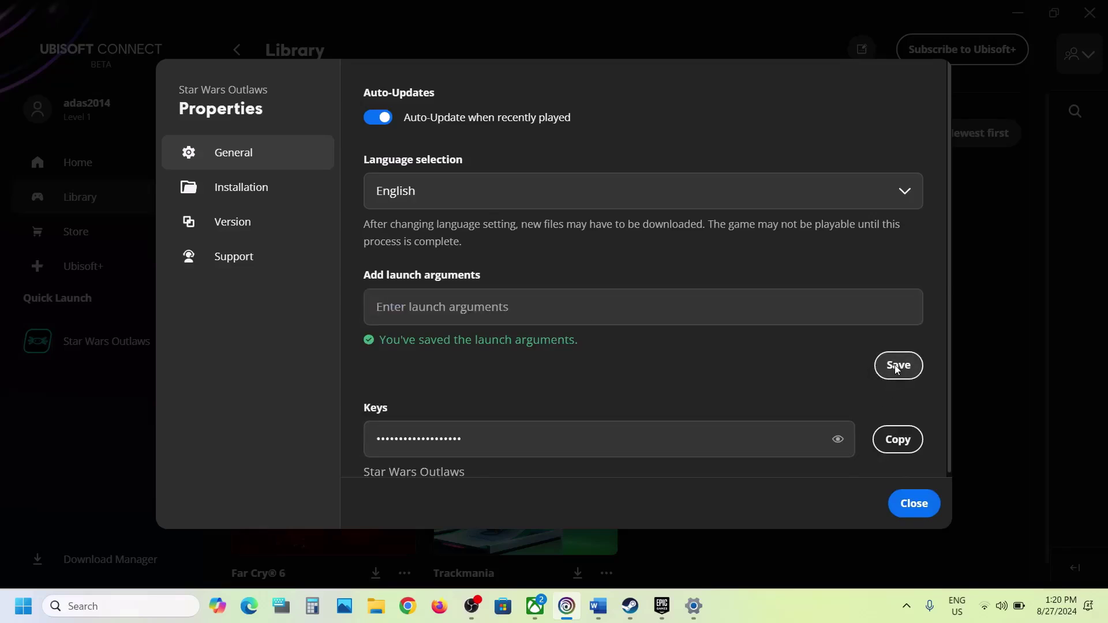
click(914, 503)
Switch to the Word document and review Step 9 on installing Visual C++ files, selecting its Microsoft download link
click(598, 606)
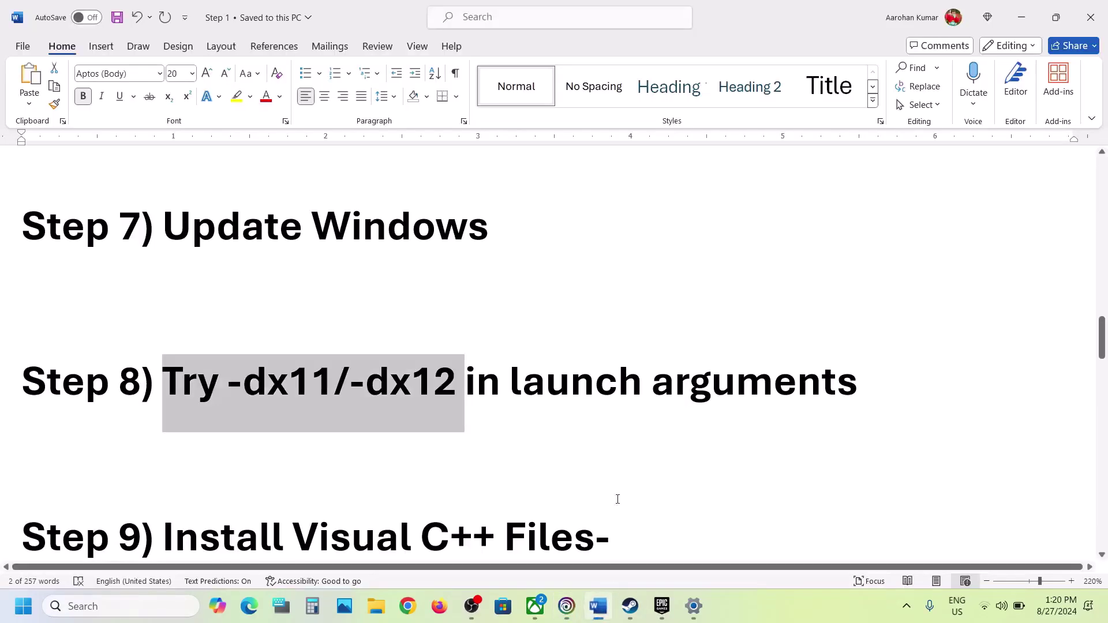
scroll(415, 312, down, 4)
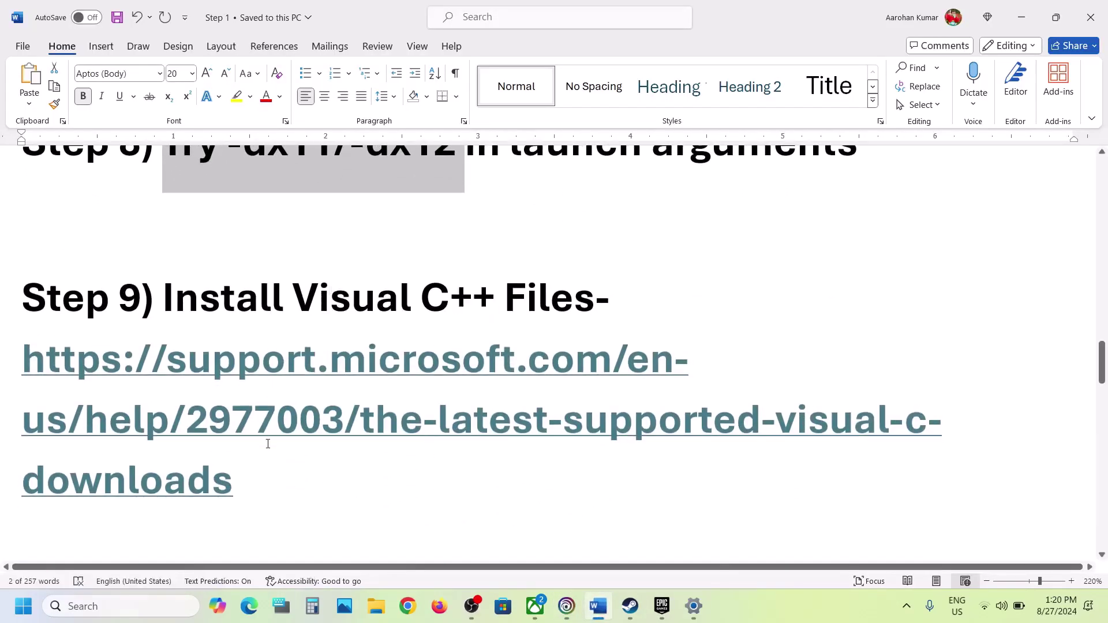
drag(260, 467, 49, 383)
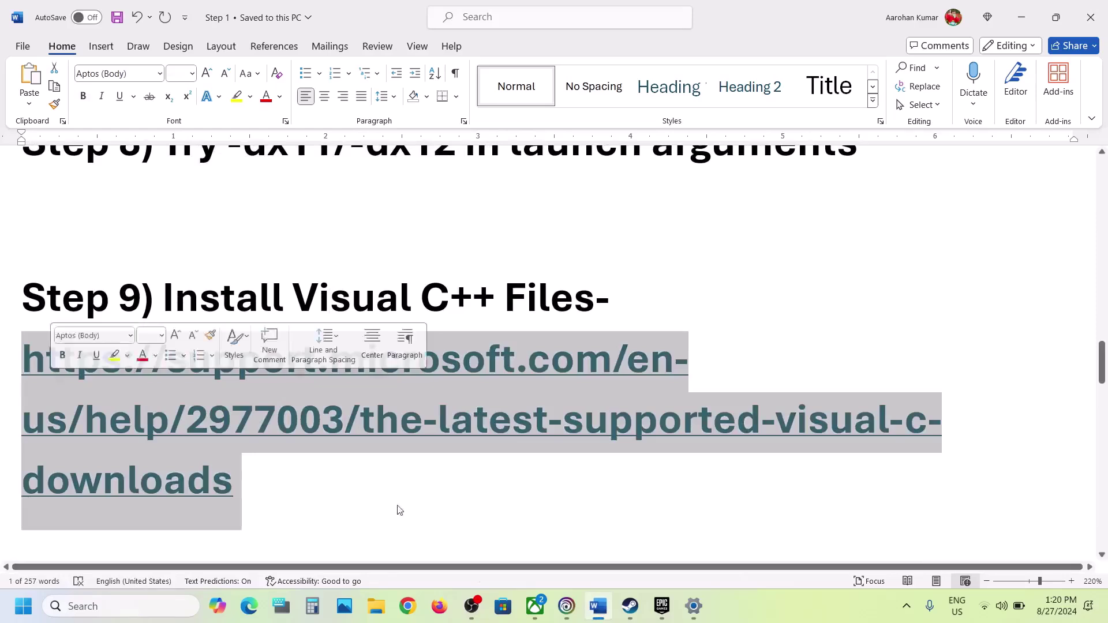
Switch to Chrome, open the copied Microsoft Visual C++ downloads link, and find the Visual Studio 2015, 2017, 2019, and 2022 section
click(407, 606)
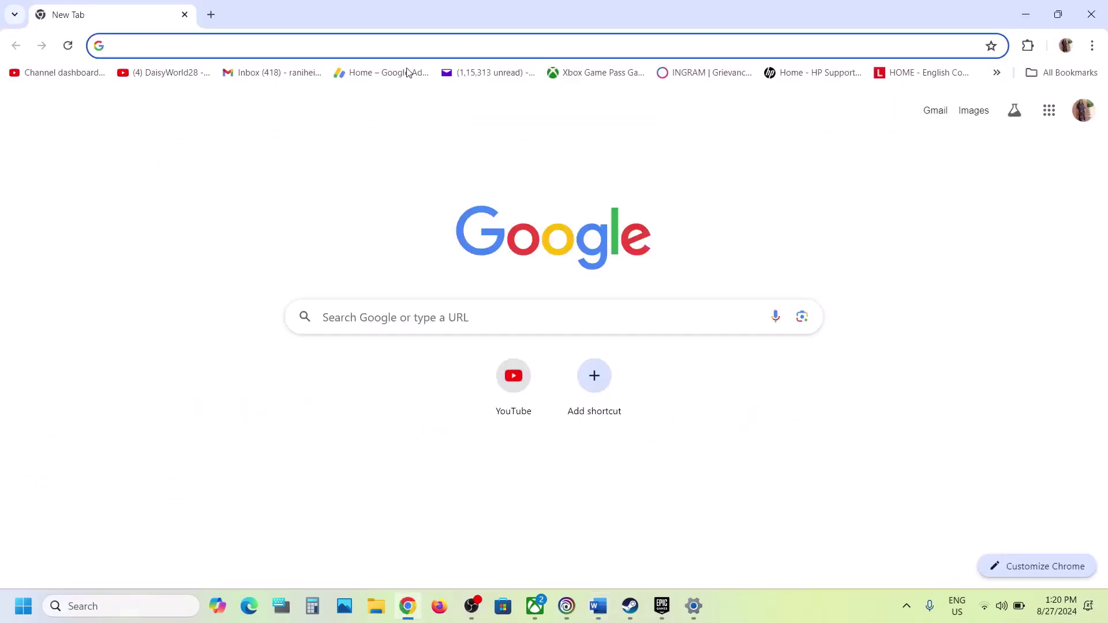
key(ctrl+v)
key(Return)
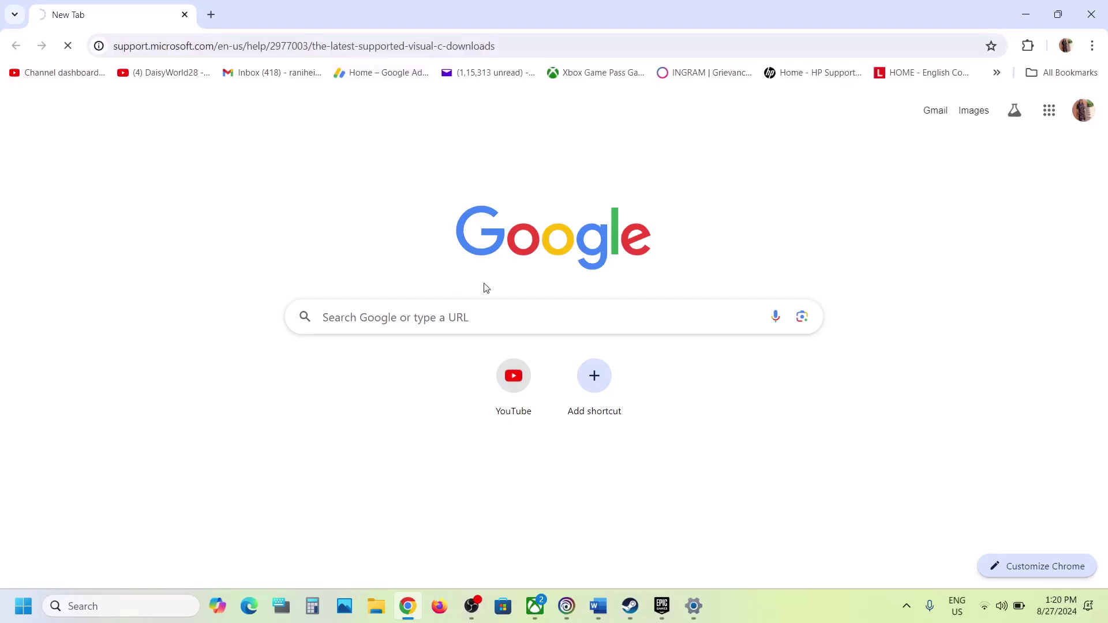
scroll(485, 282, down, 7)
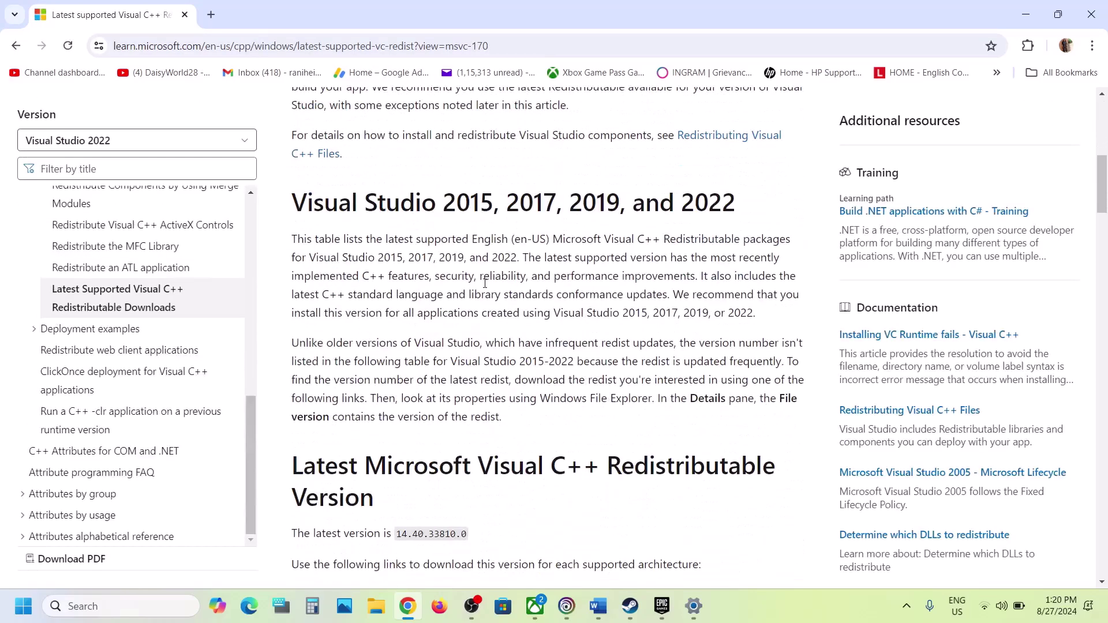
drag(460, 196, 750, 229)
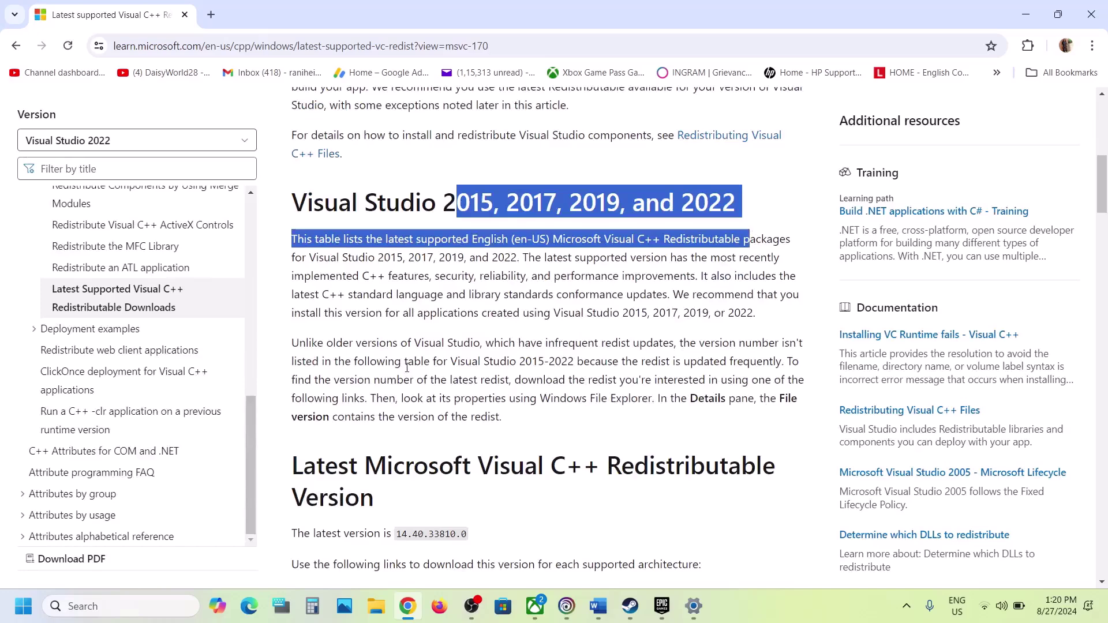
Download the X86 Visual C++ Redistributable (vc_redist.x86.exe) and run its setup as a repair
scroll(407, 367, down, 6)
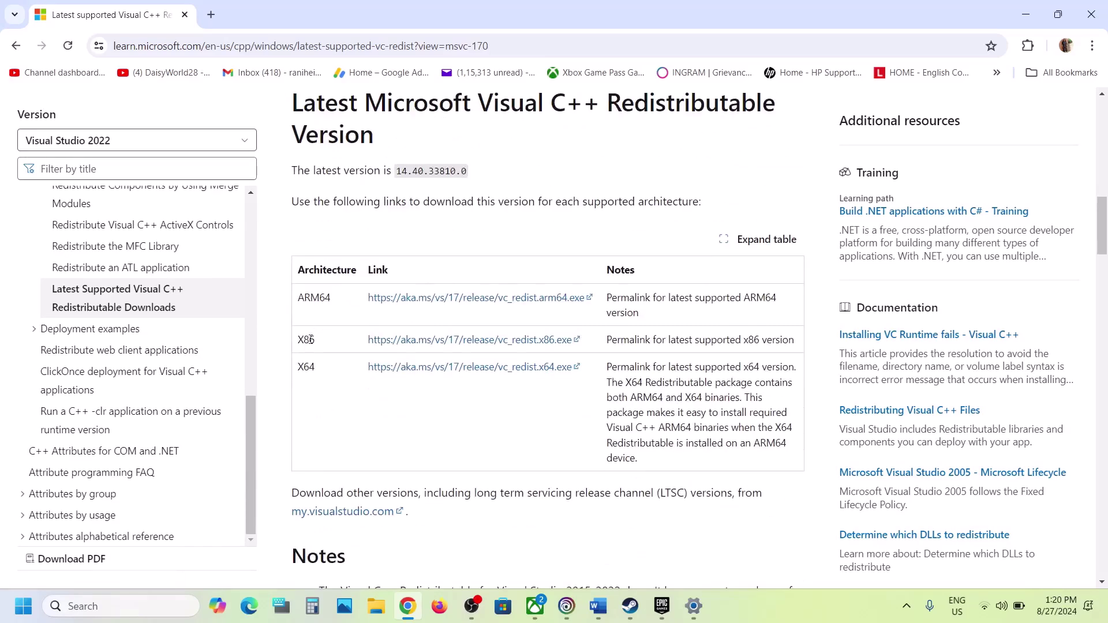
double_click(310, 340)
double_click(311, 359)
double_click(306, 342)
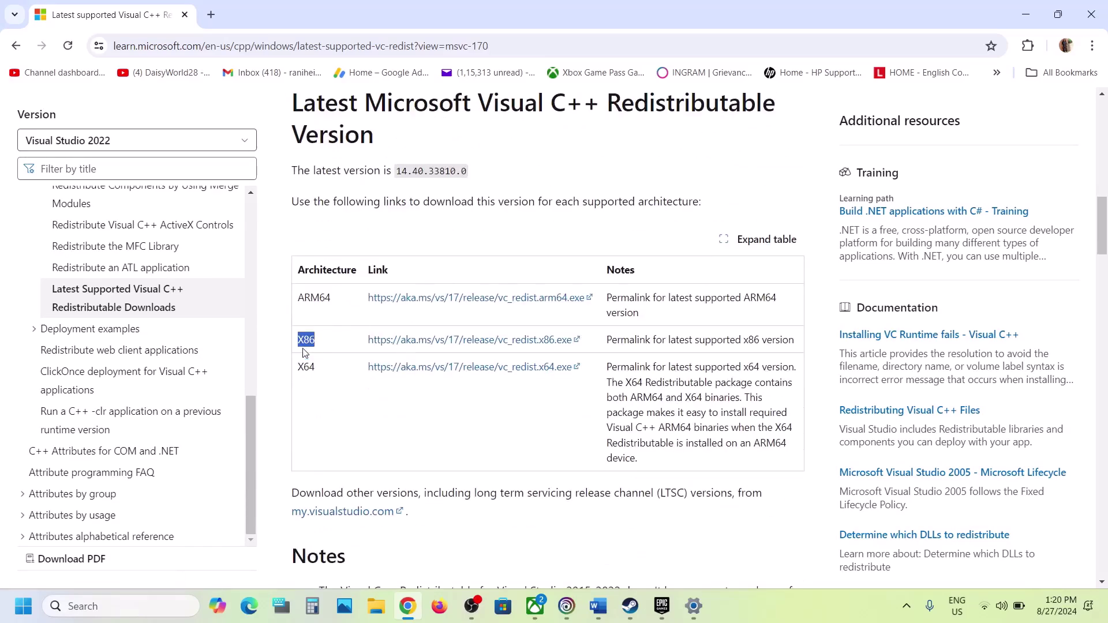
click(490, 342)
click(1007, 79)
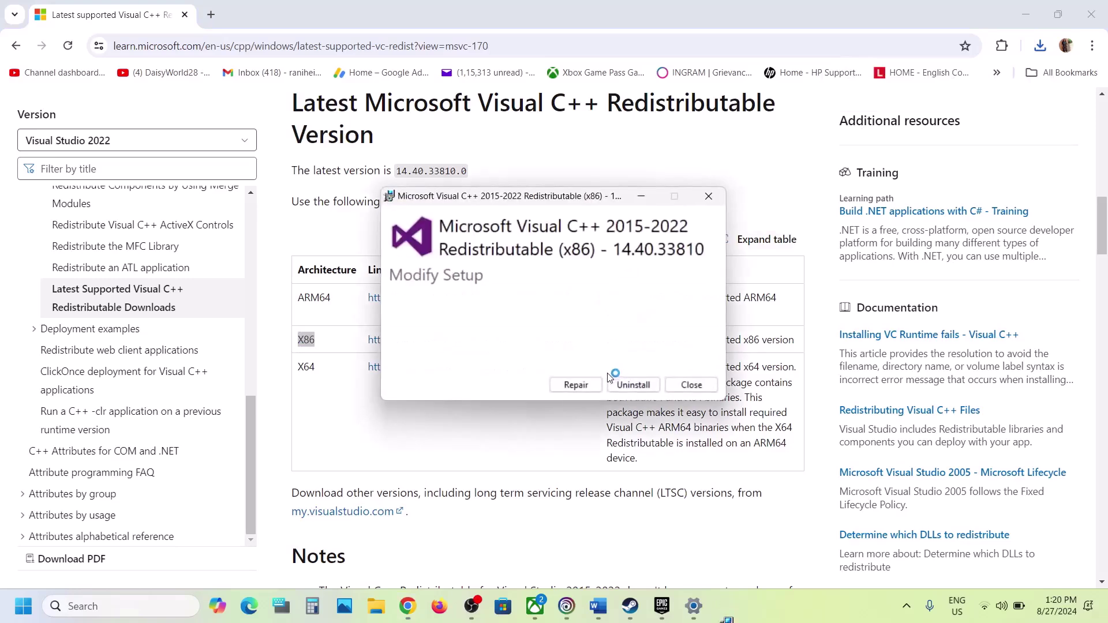
click(576, 386)
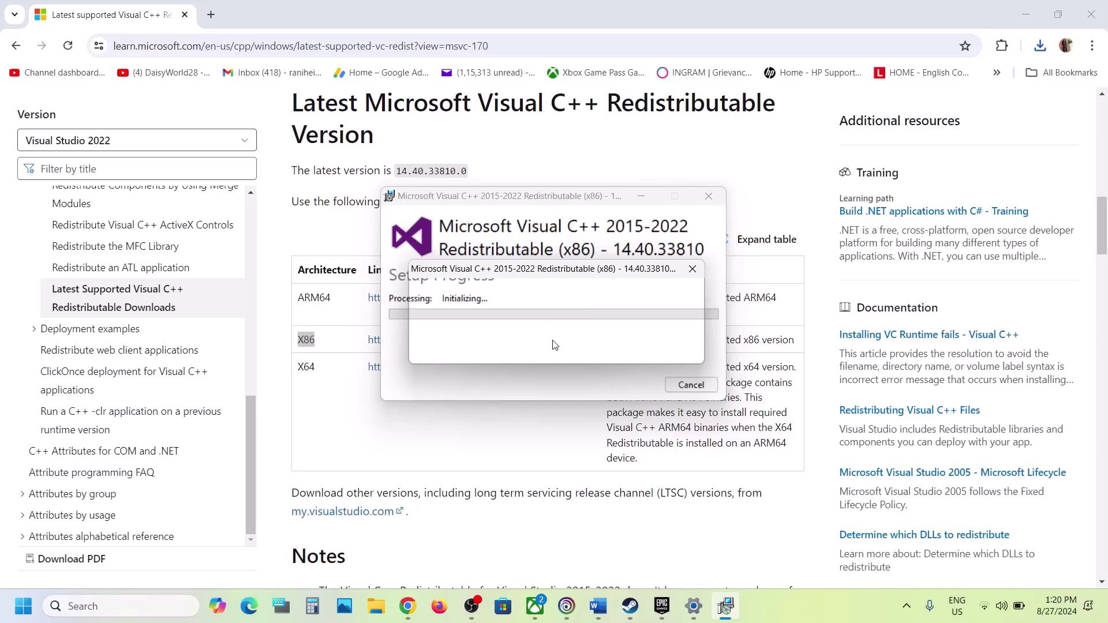
Download the X64 Visual C++ Redistributable (vc_redist.x64.exe) and run its setup as a repair
double_click(312, 366)
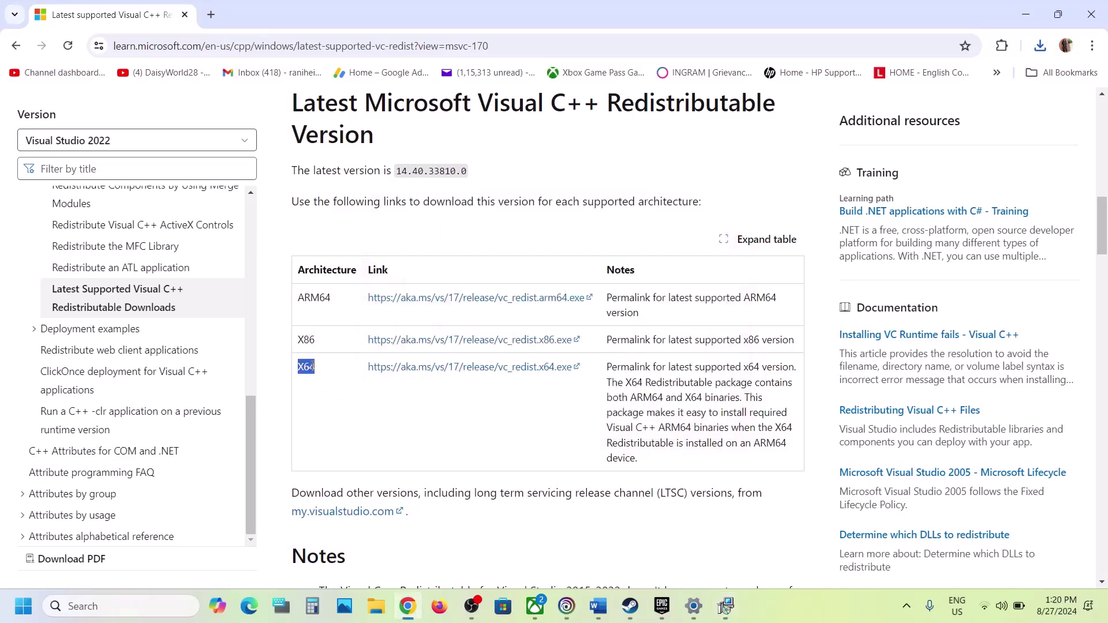
click(438, 369)
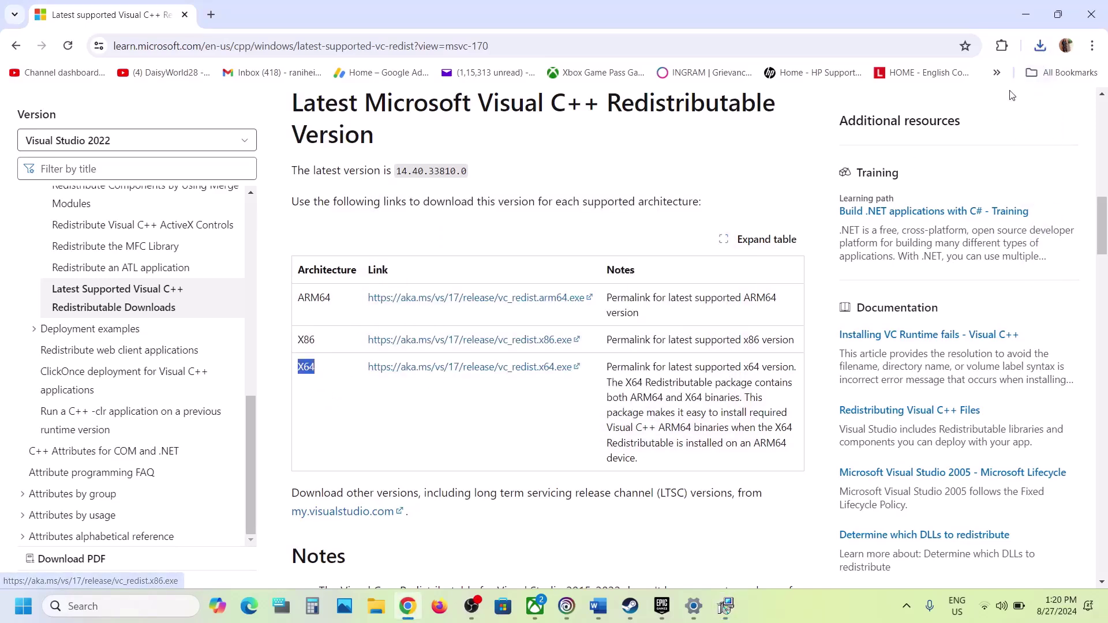
click(460, 367)
click(951, 81)
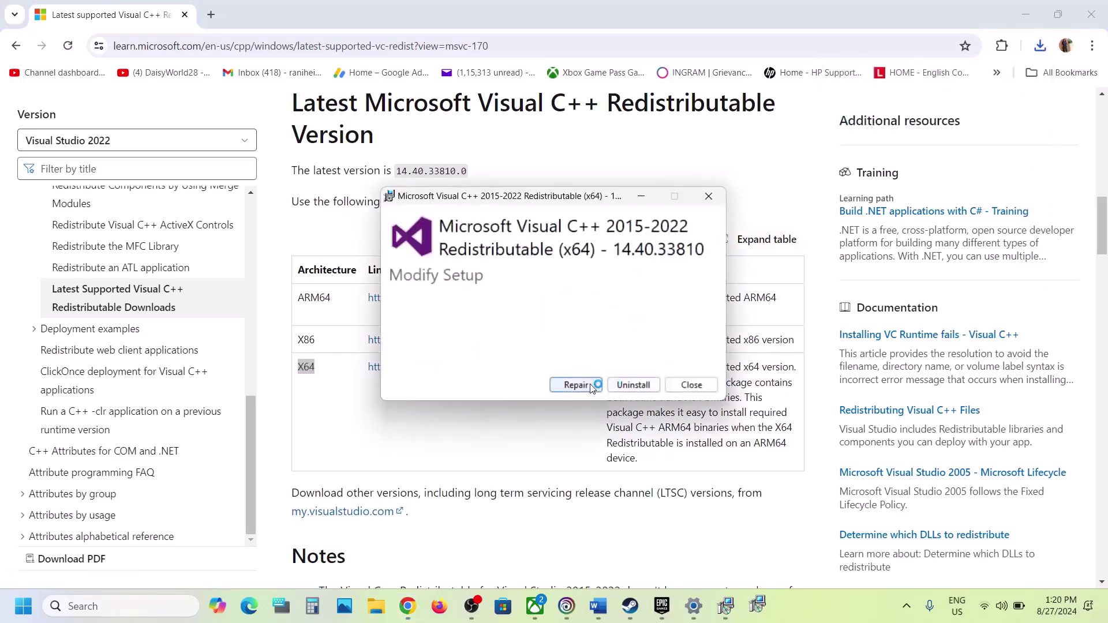
click(591, 385)
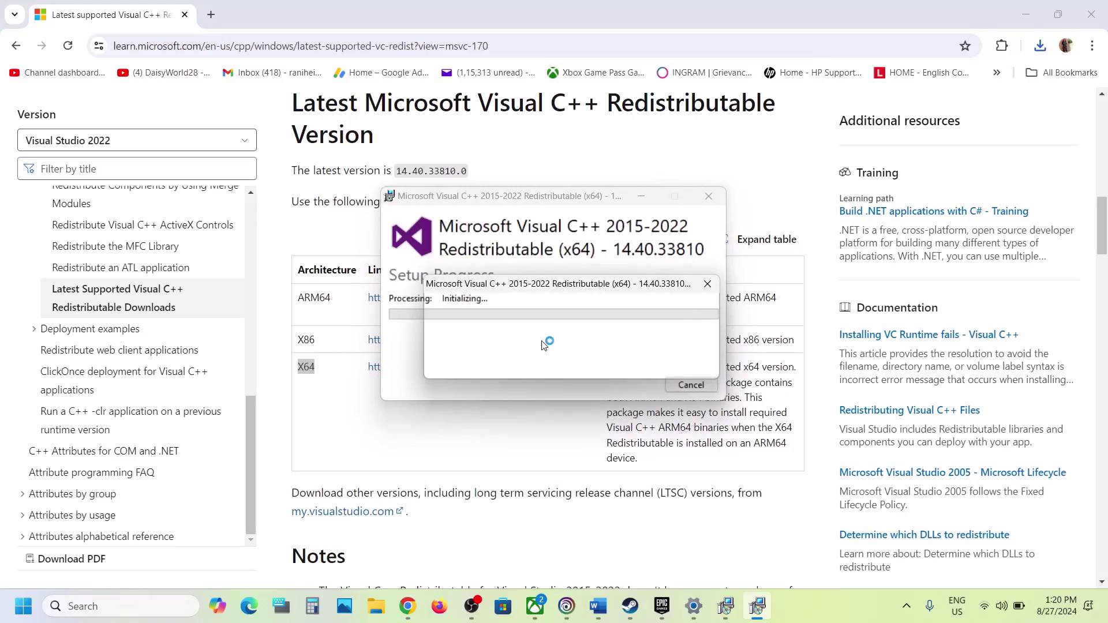
Dismiss the error messages of the x86 and x64 setups, moving the x86 window aside, and return to the download page
click(724, 607)
click(666, 348)
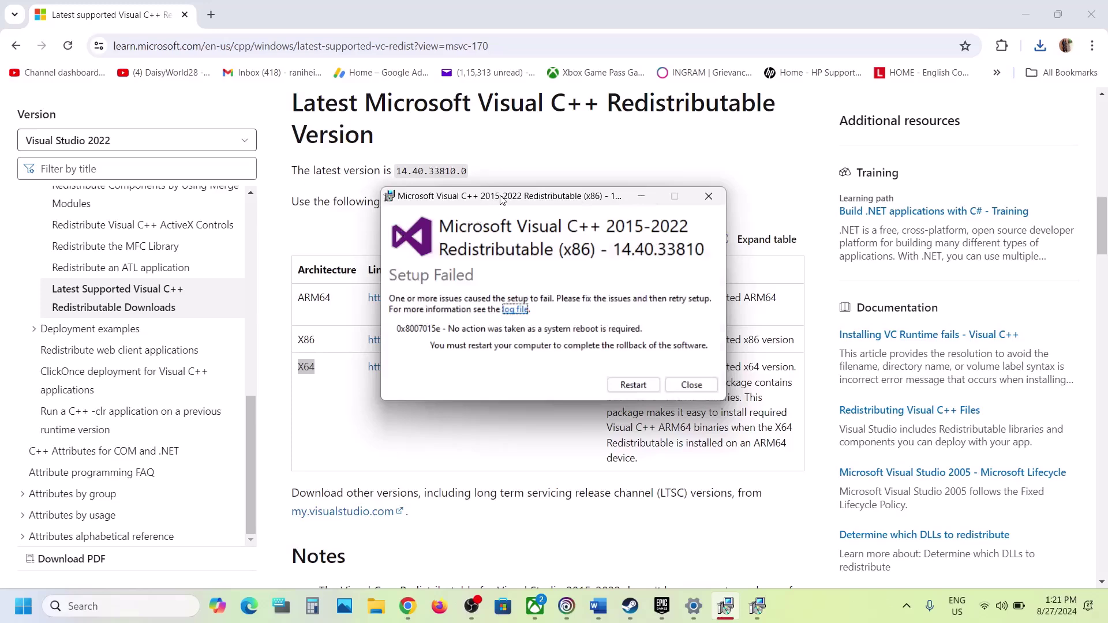
drag(501, 199, 213, 203)
click(596, 317)
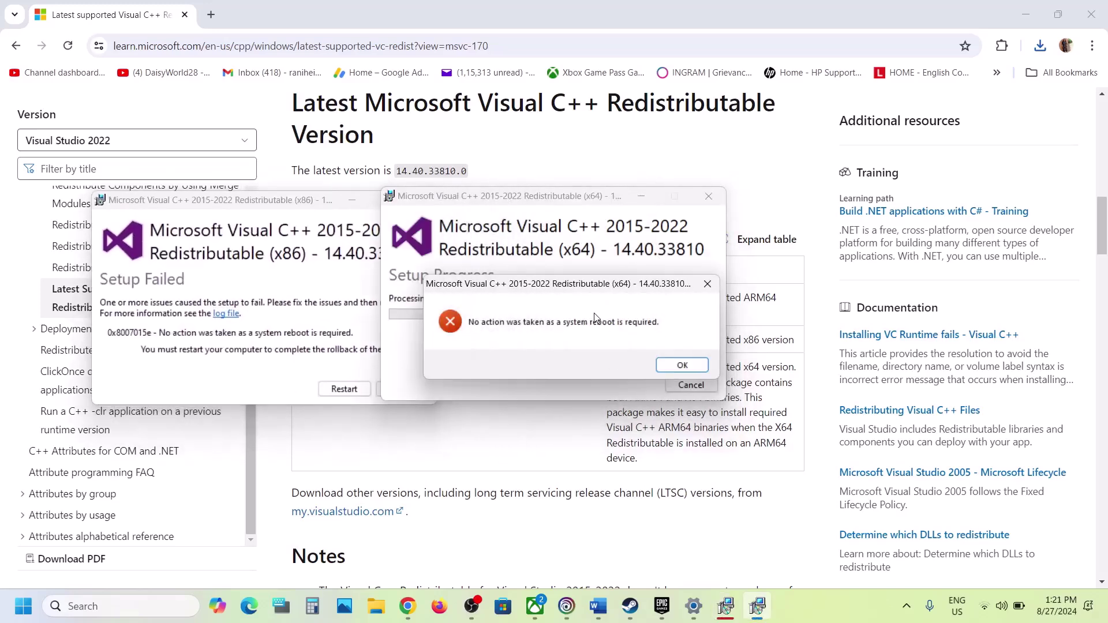
click(682, 364)
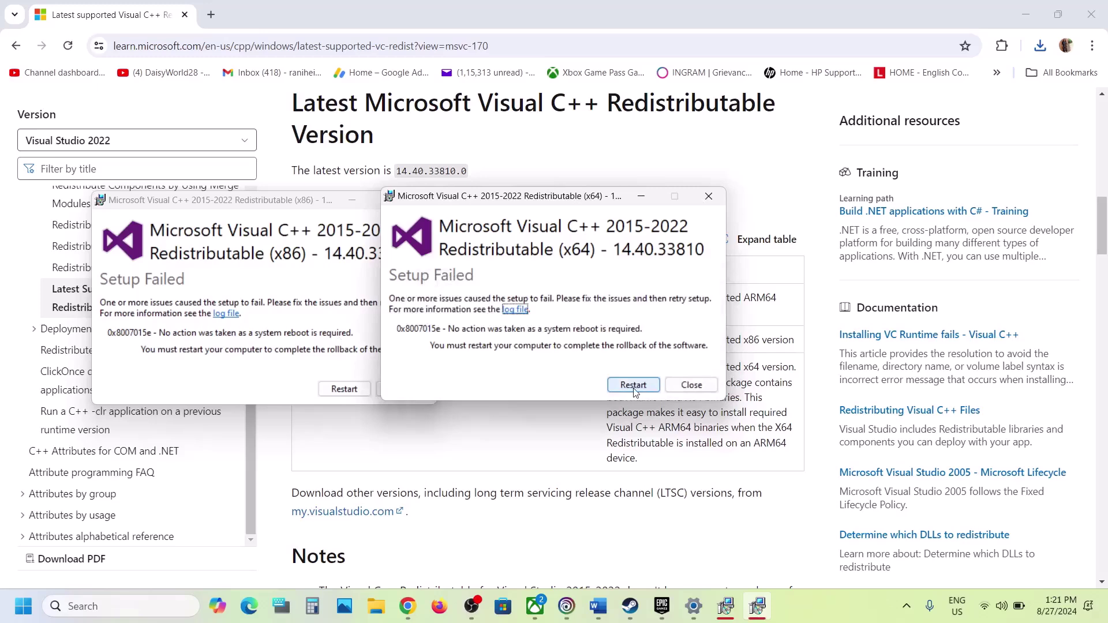
click(510, 439)
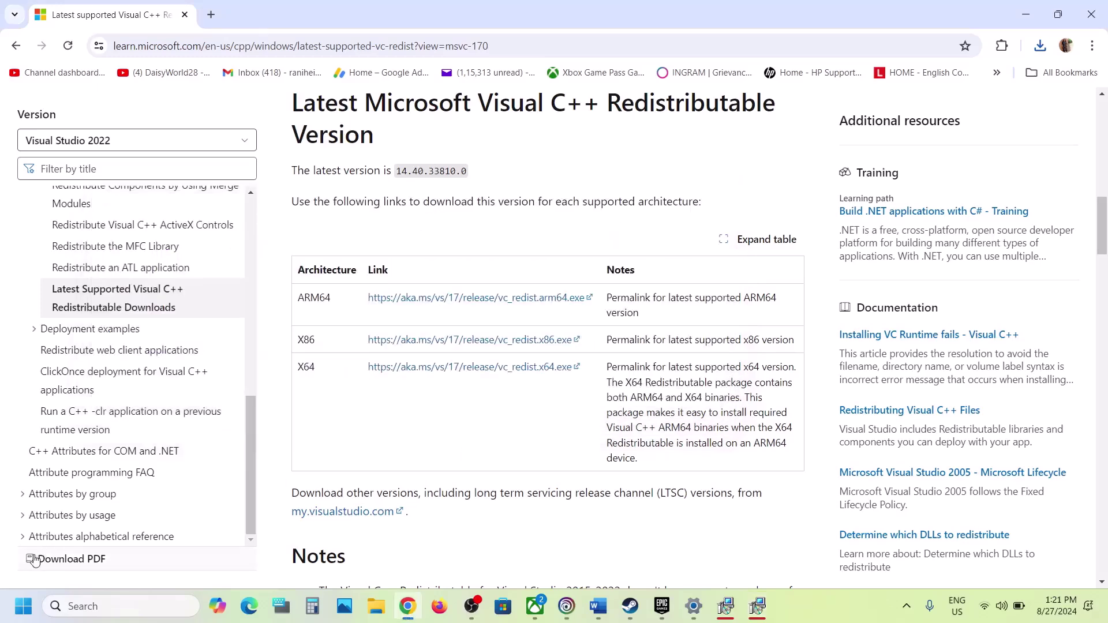
Show the Windows power options with Restart and leave them without restarting the computer
click(23, 606)
click(419, 555)
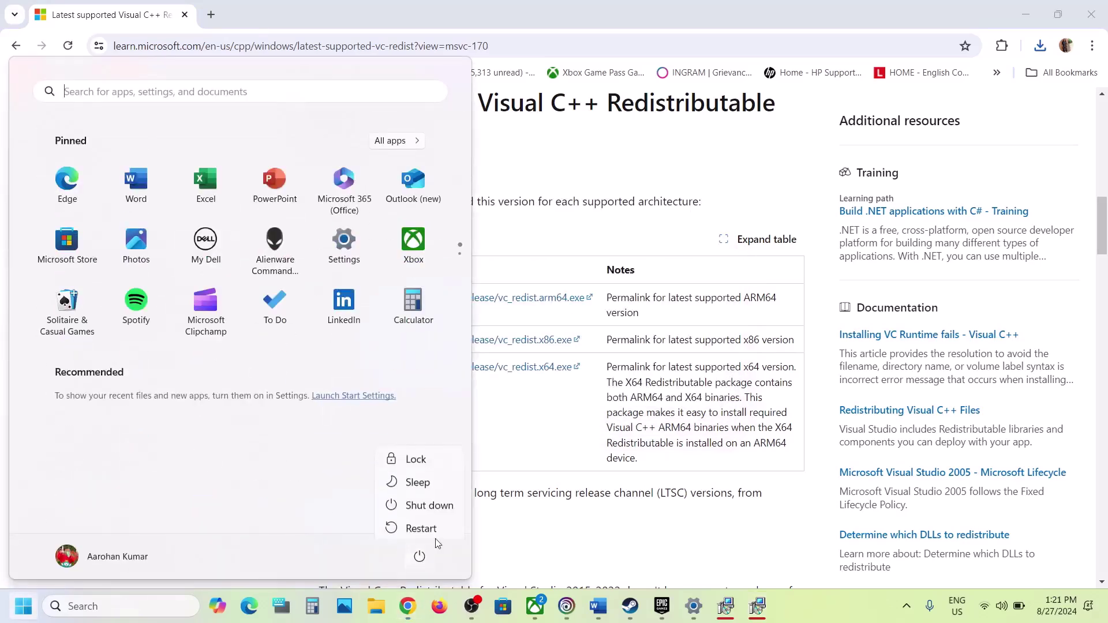
click(404, 527)
click(571, 537)
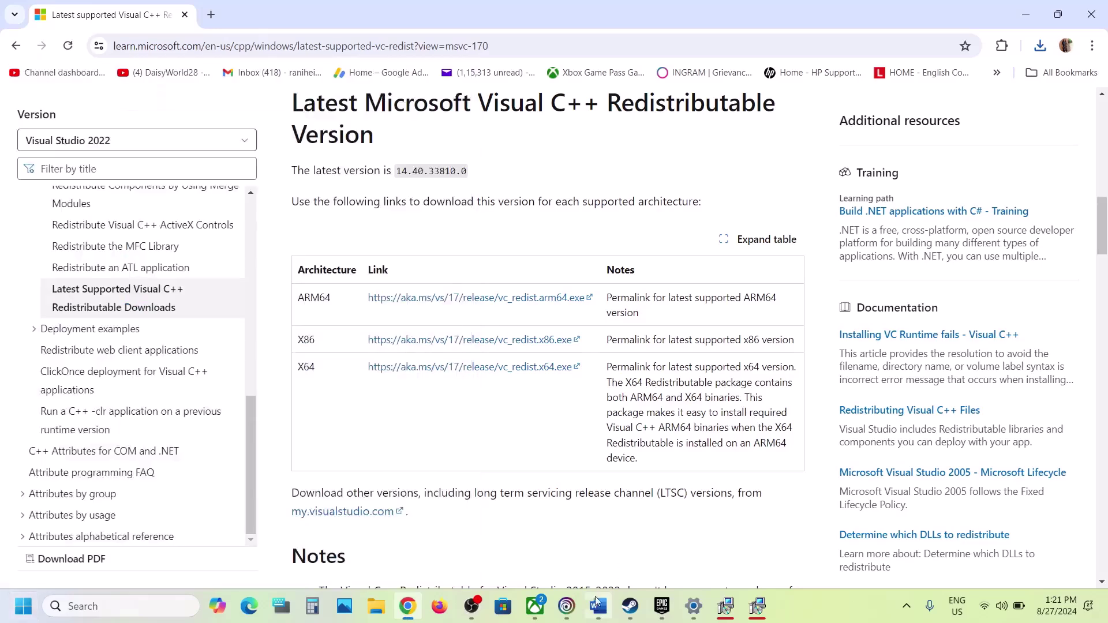
Switch to the Word document and review Step 10 on unplugging extra peripherals and USB adapters
click(566, 605)
click(604, 610)
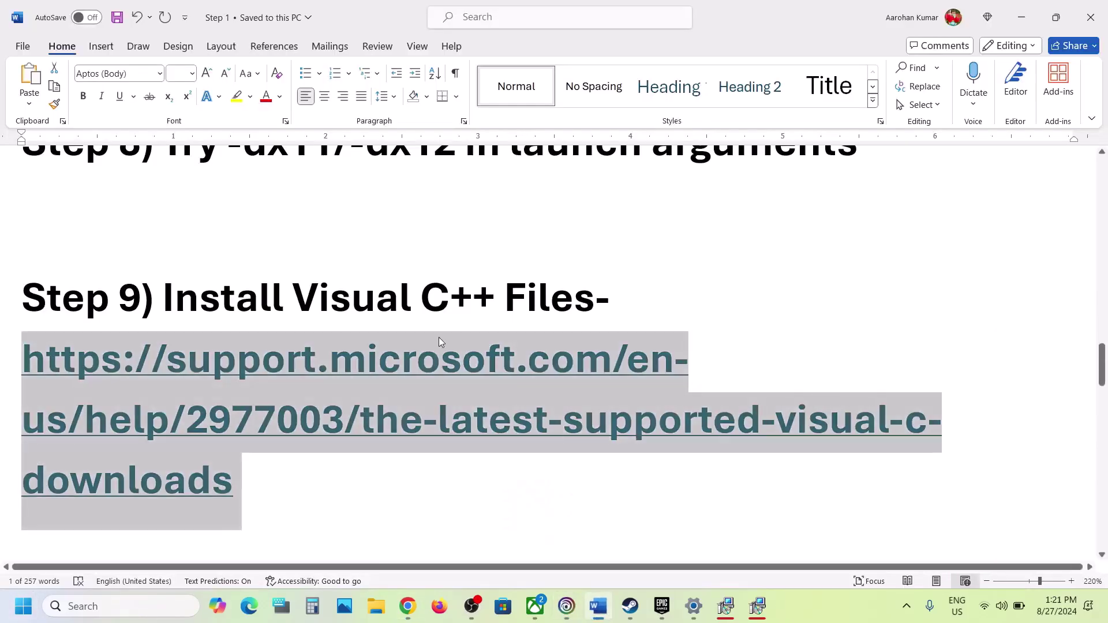
scroll(440, 338, down, 5)
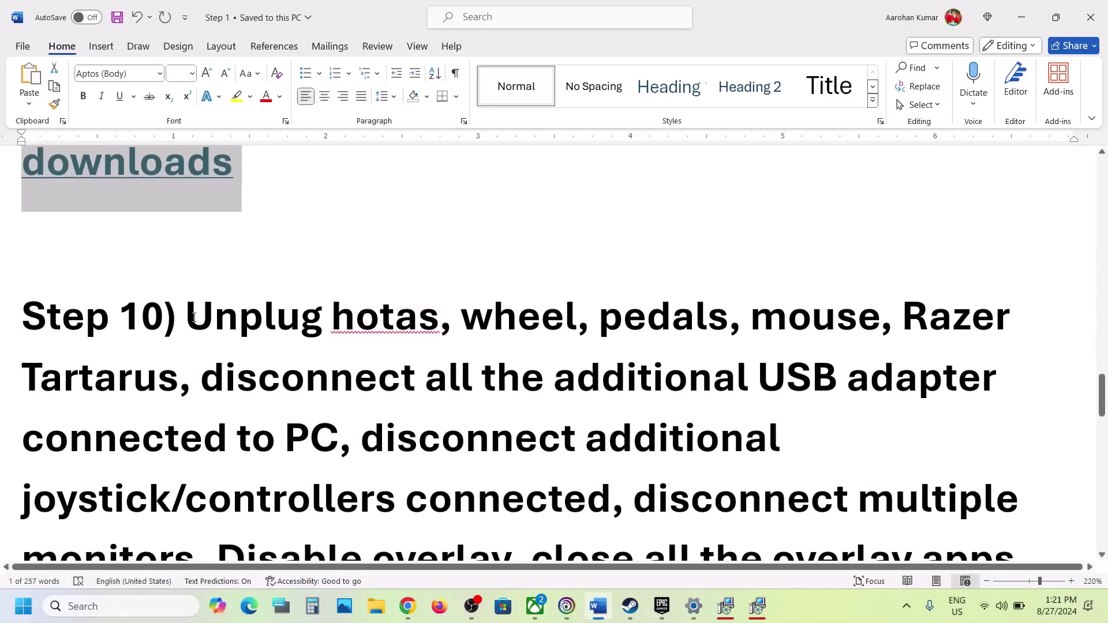